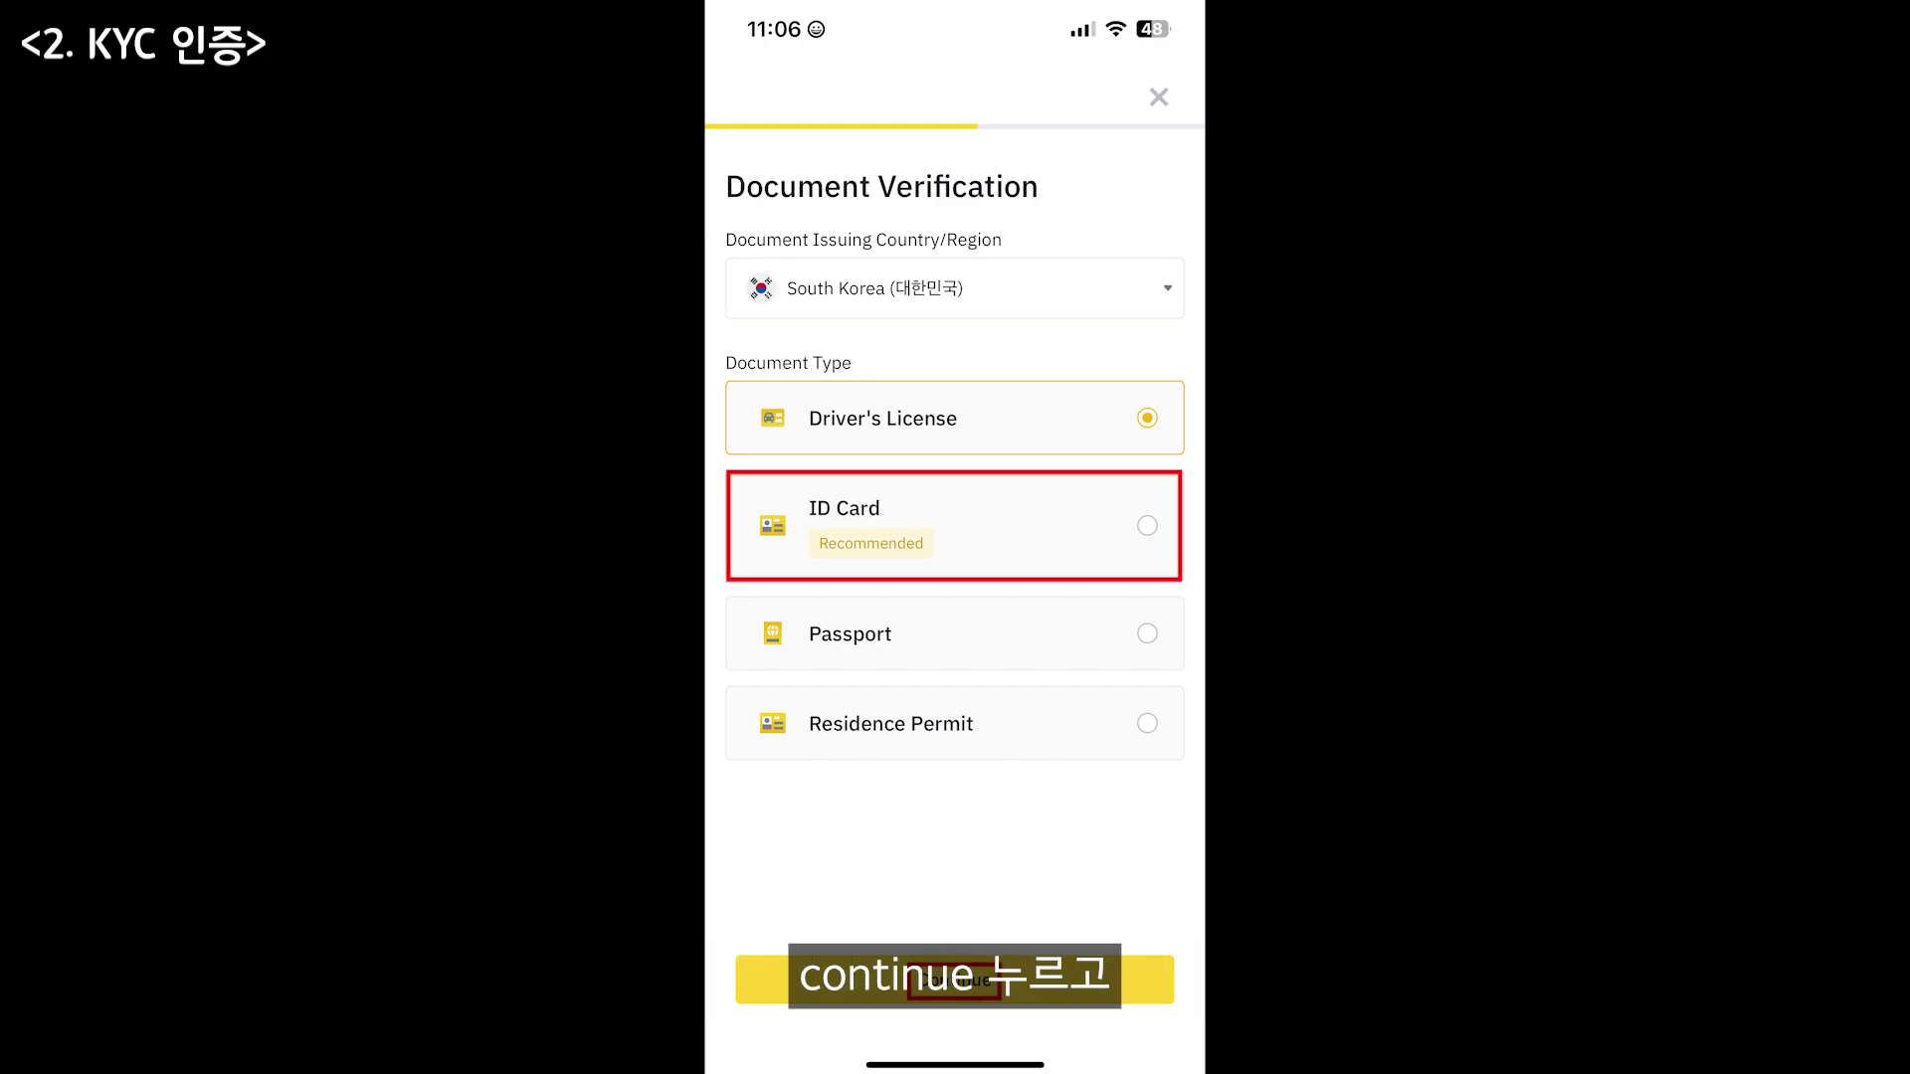
Step: Submit a phone photo of the driver's license and start the selfie liveness check
{"action": "left_click", "coordinate": [954, 980]}
{"action": "left_click", "coordinate": [955, 980]}
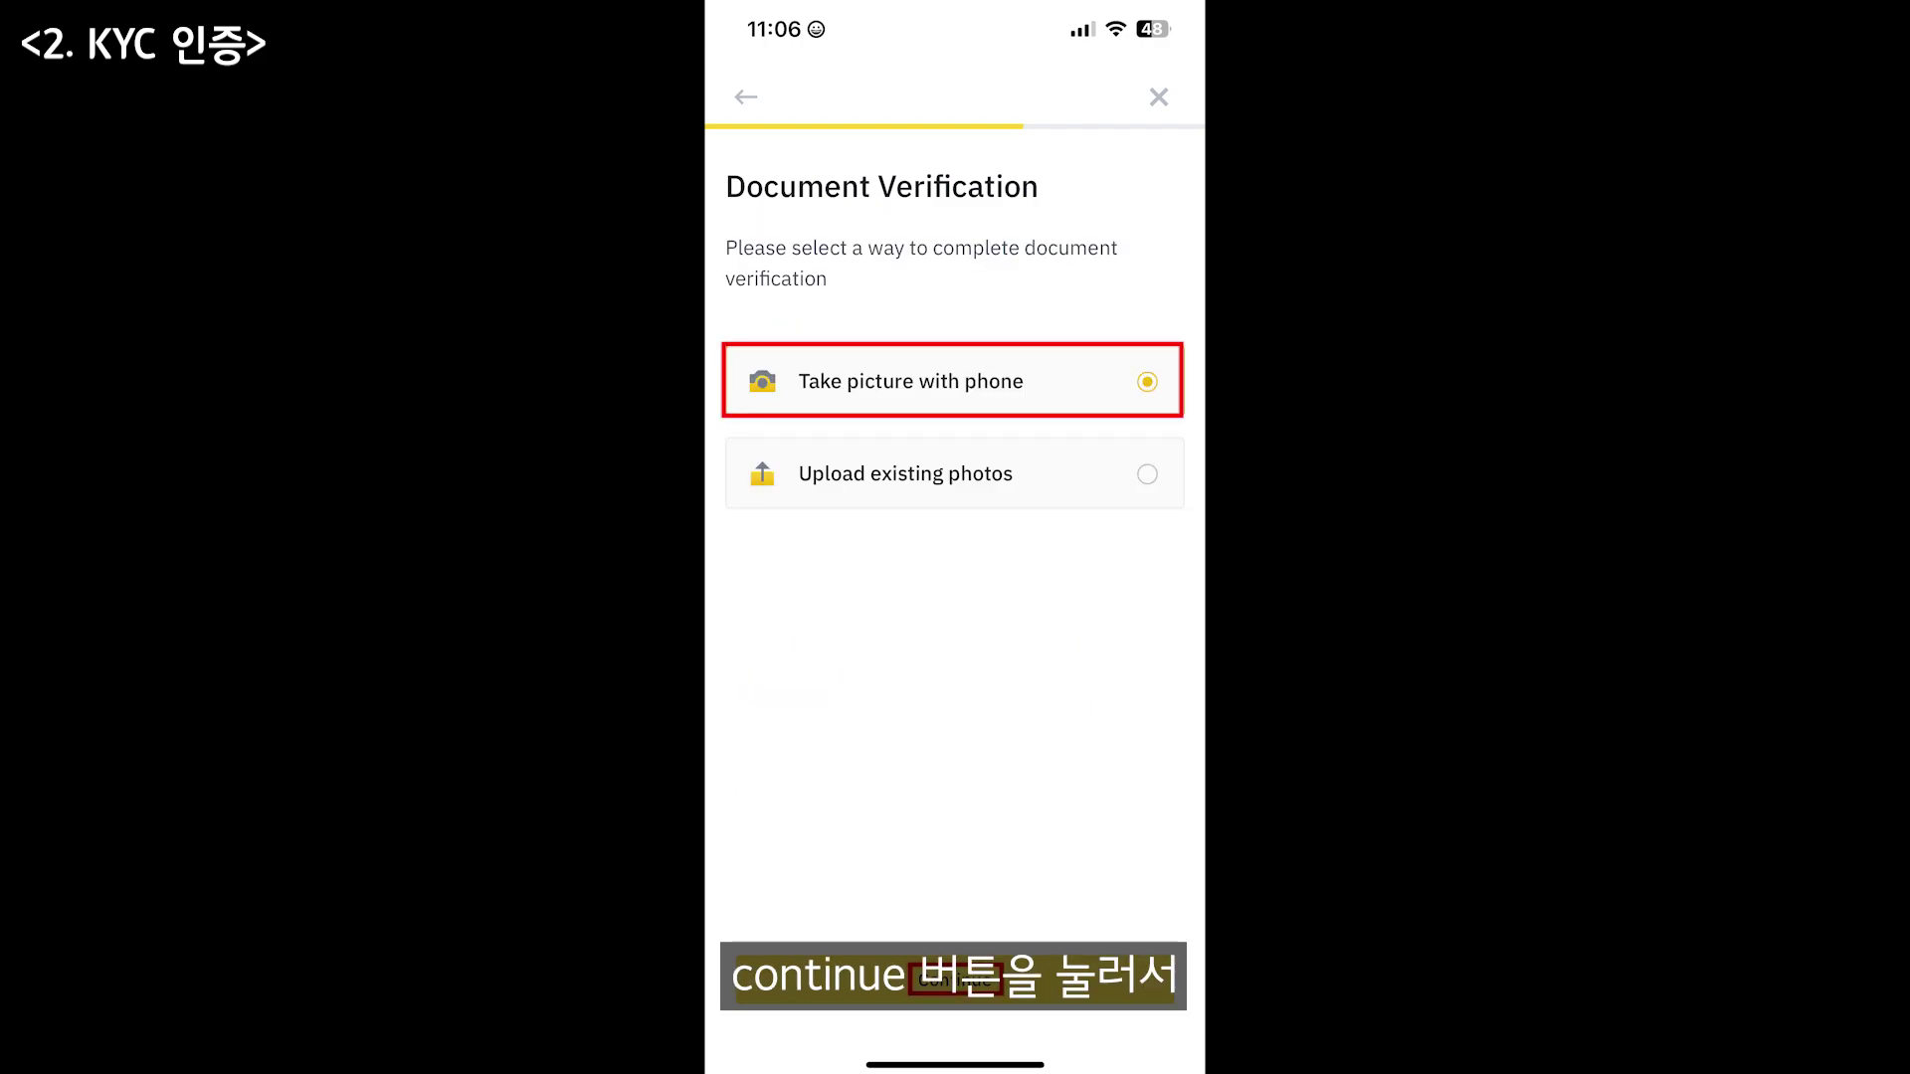
{"action": "left_click", "coordinate": [954, 980]}
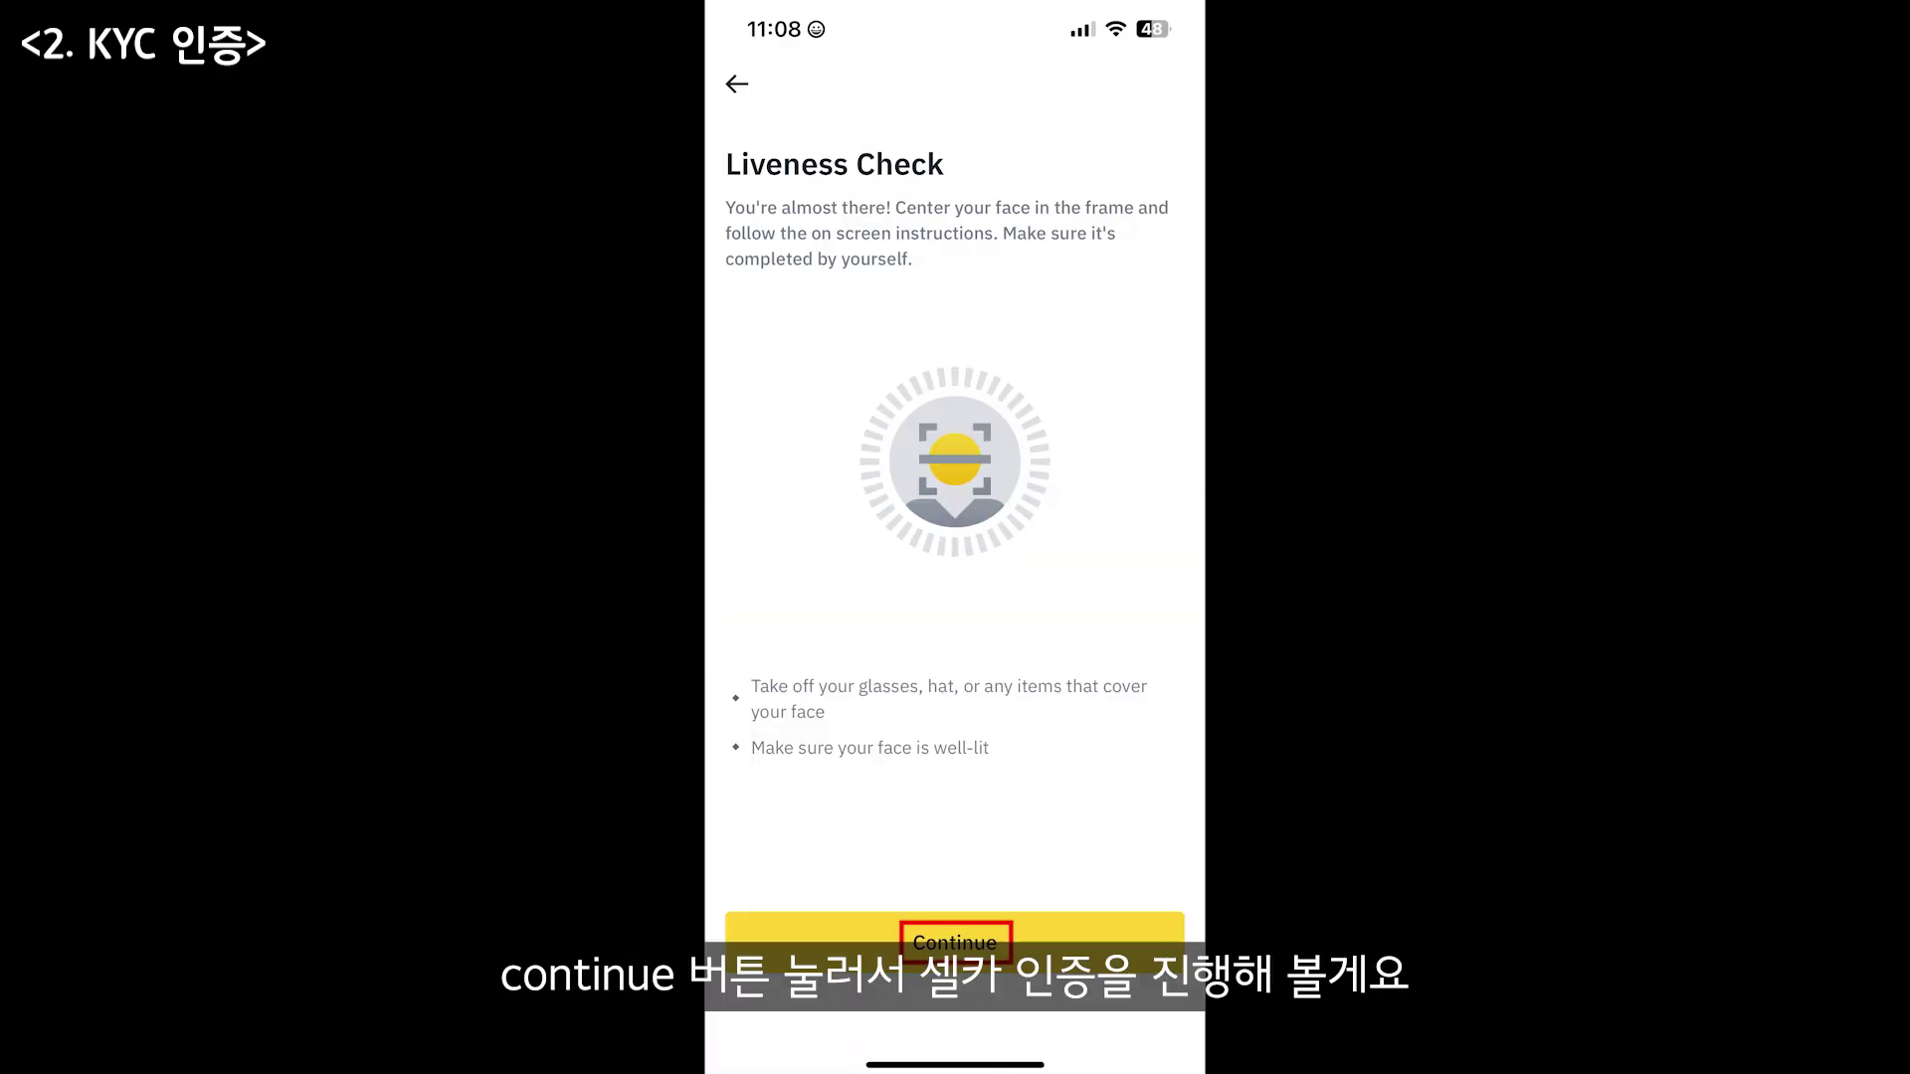
{"action": "left_click", "coordinate": [955, 942]}
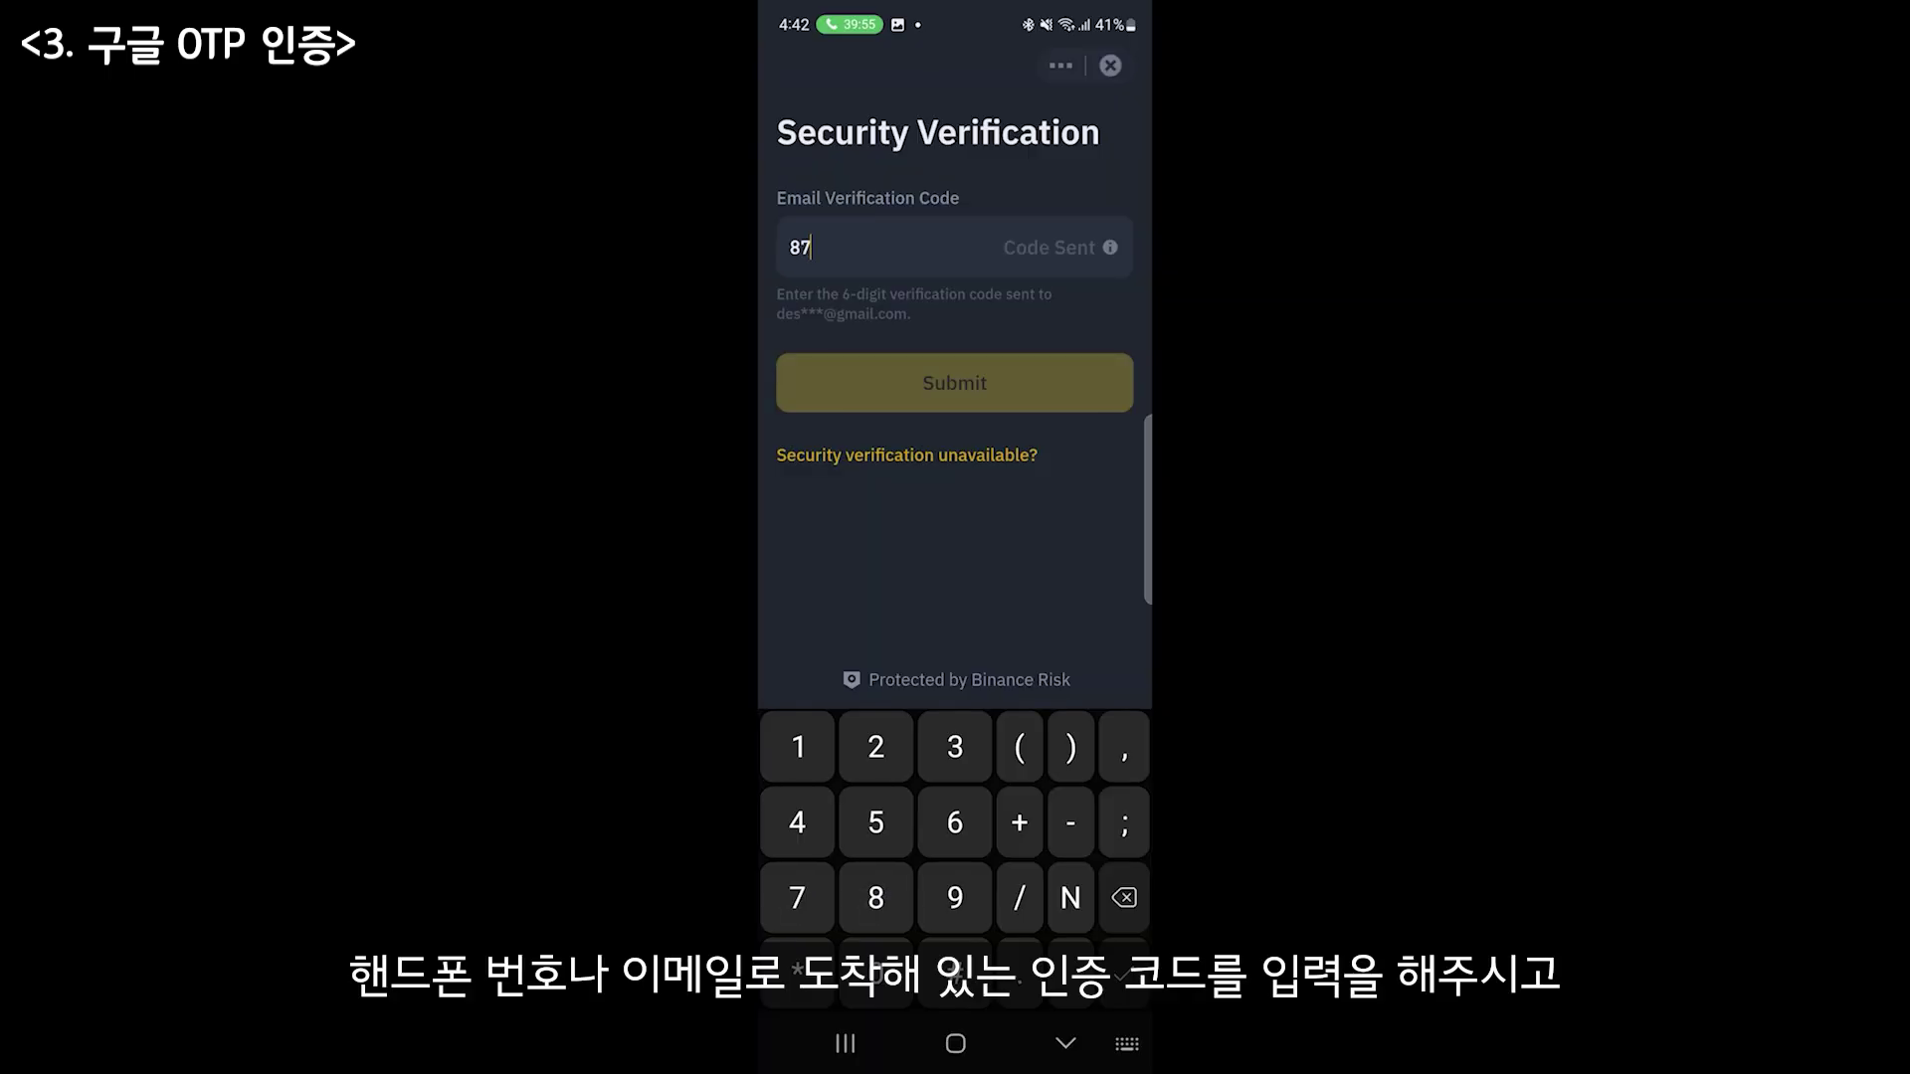
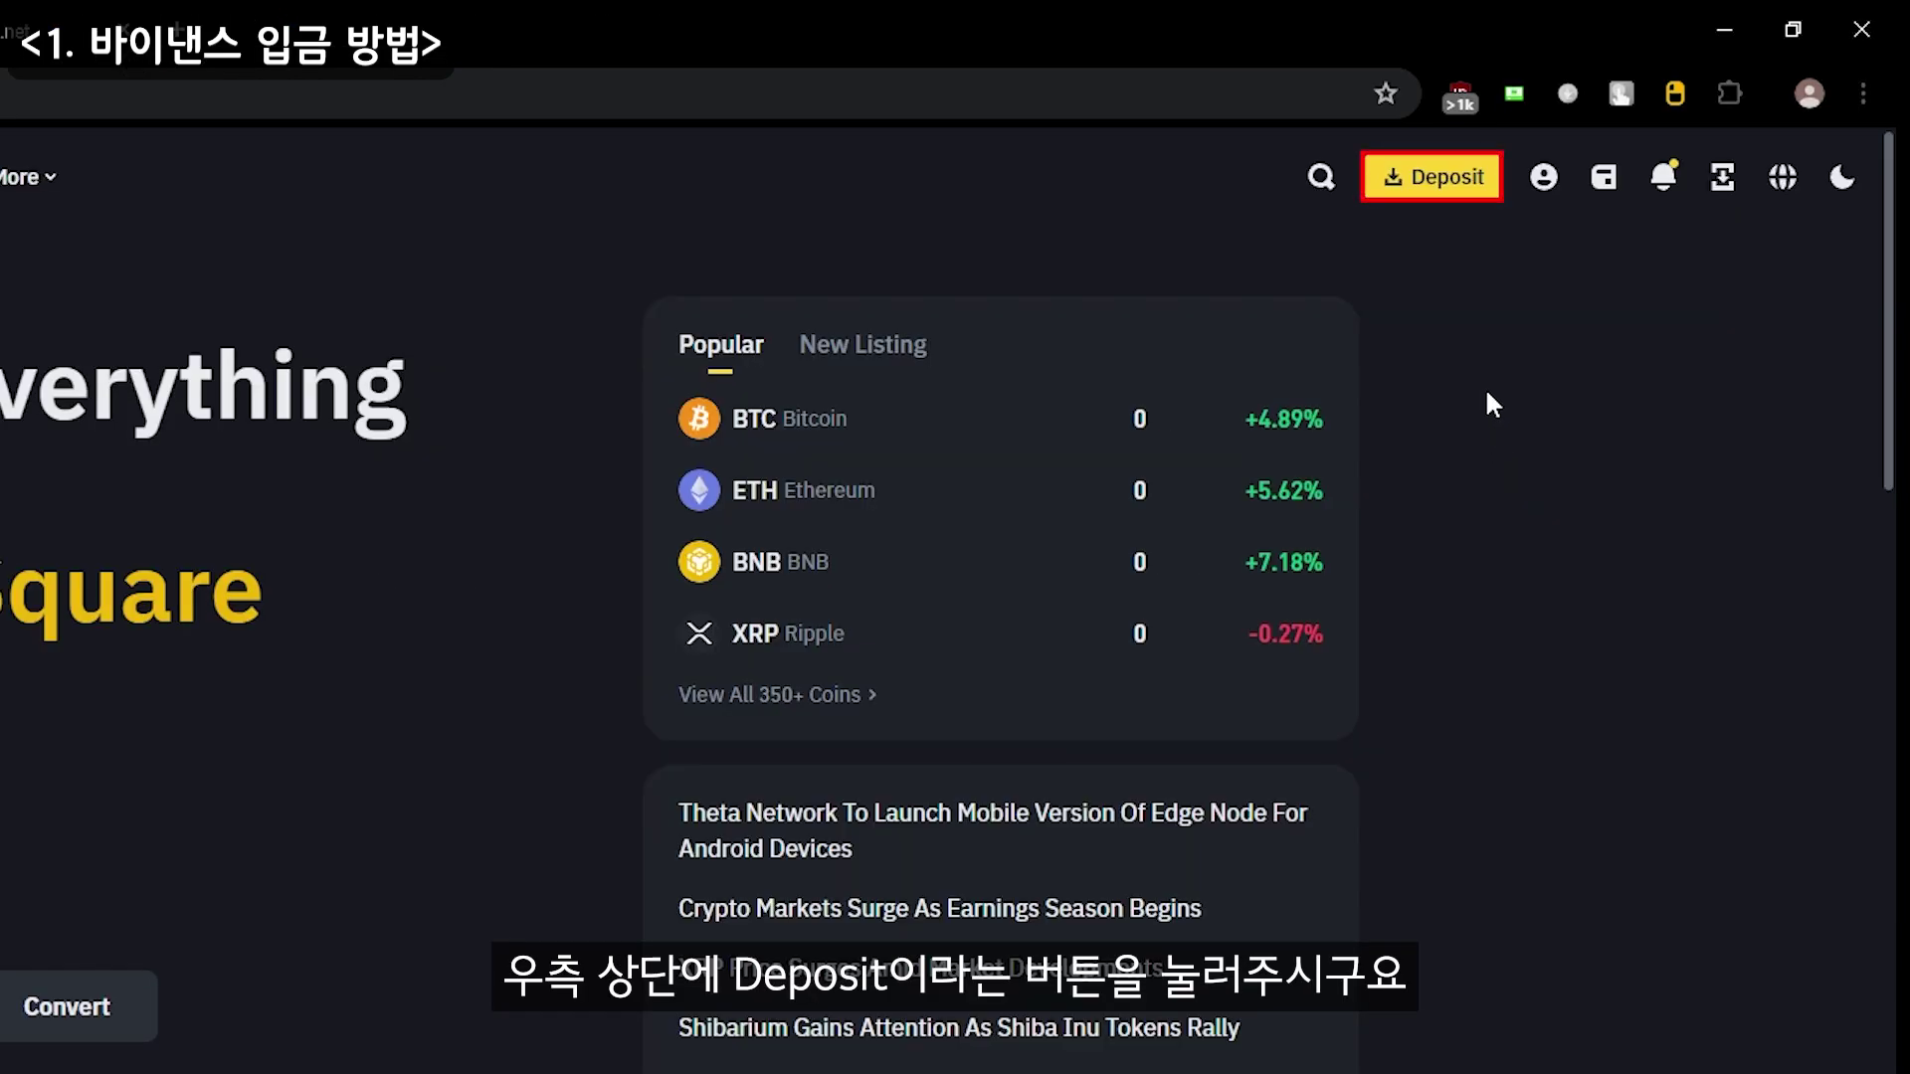
Step: On Deposit Crypto, select TRX and the Tron (TRC20) network to show its address
{"action": "left_click", "coordinate": [1441, 179]}
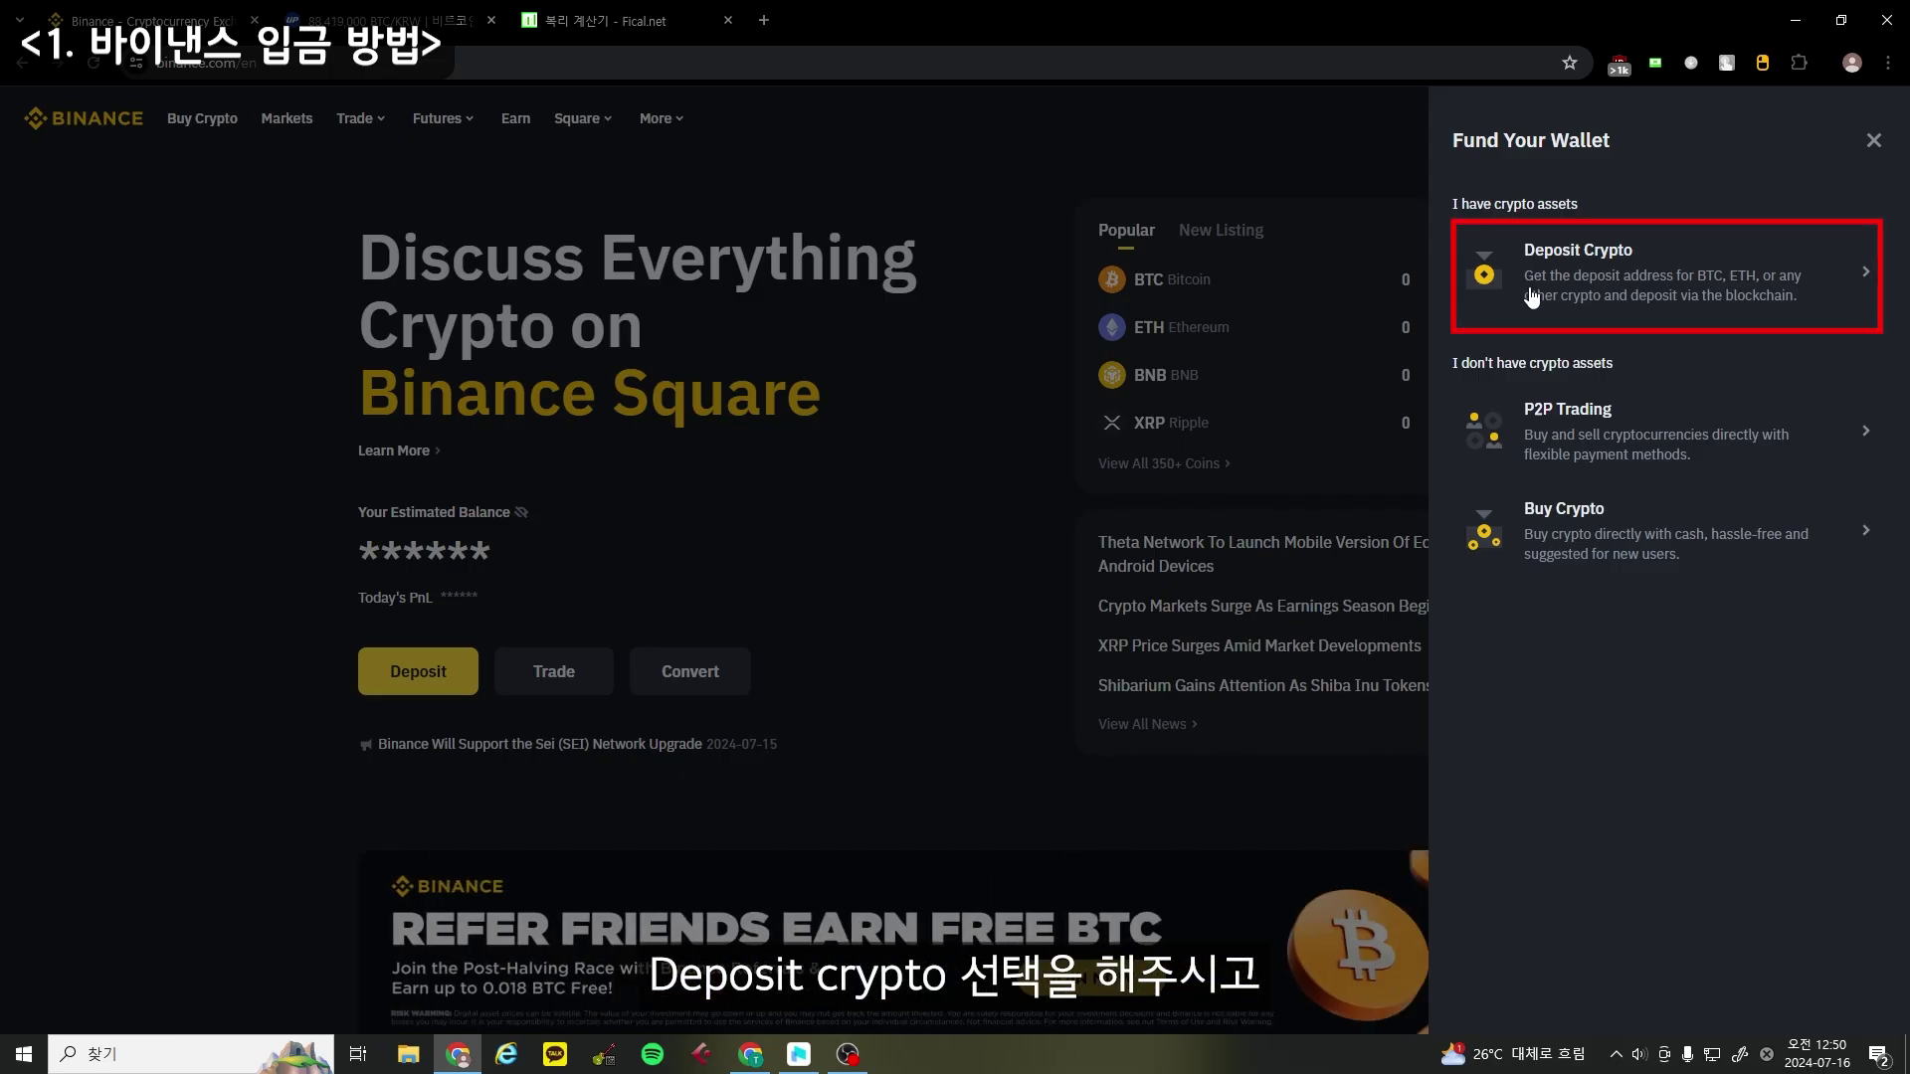
{"action": "left_click", "coordinate": [1531, 296]}
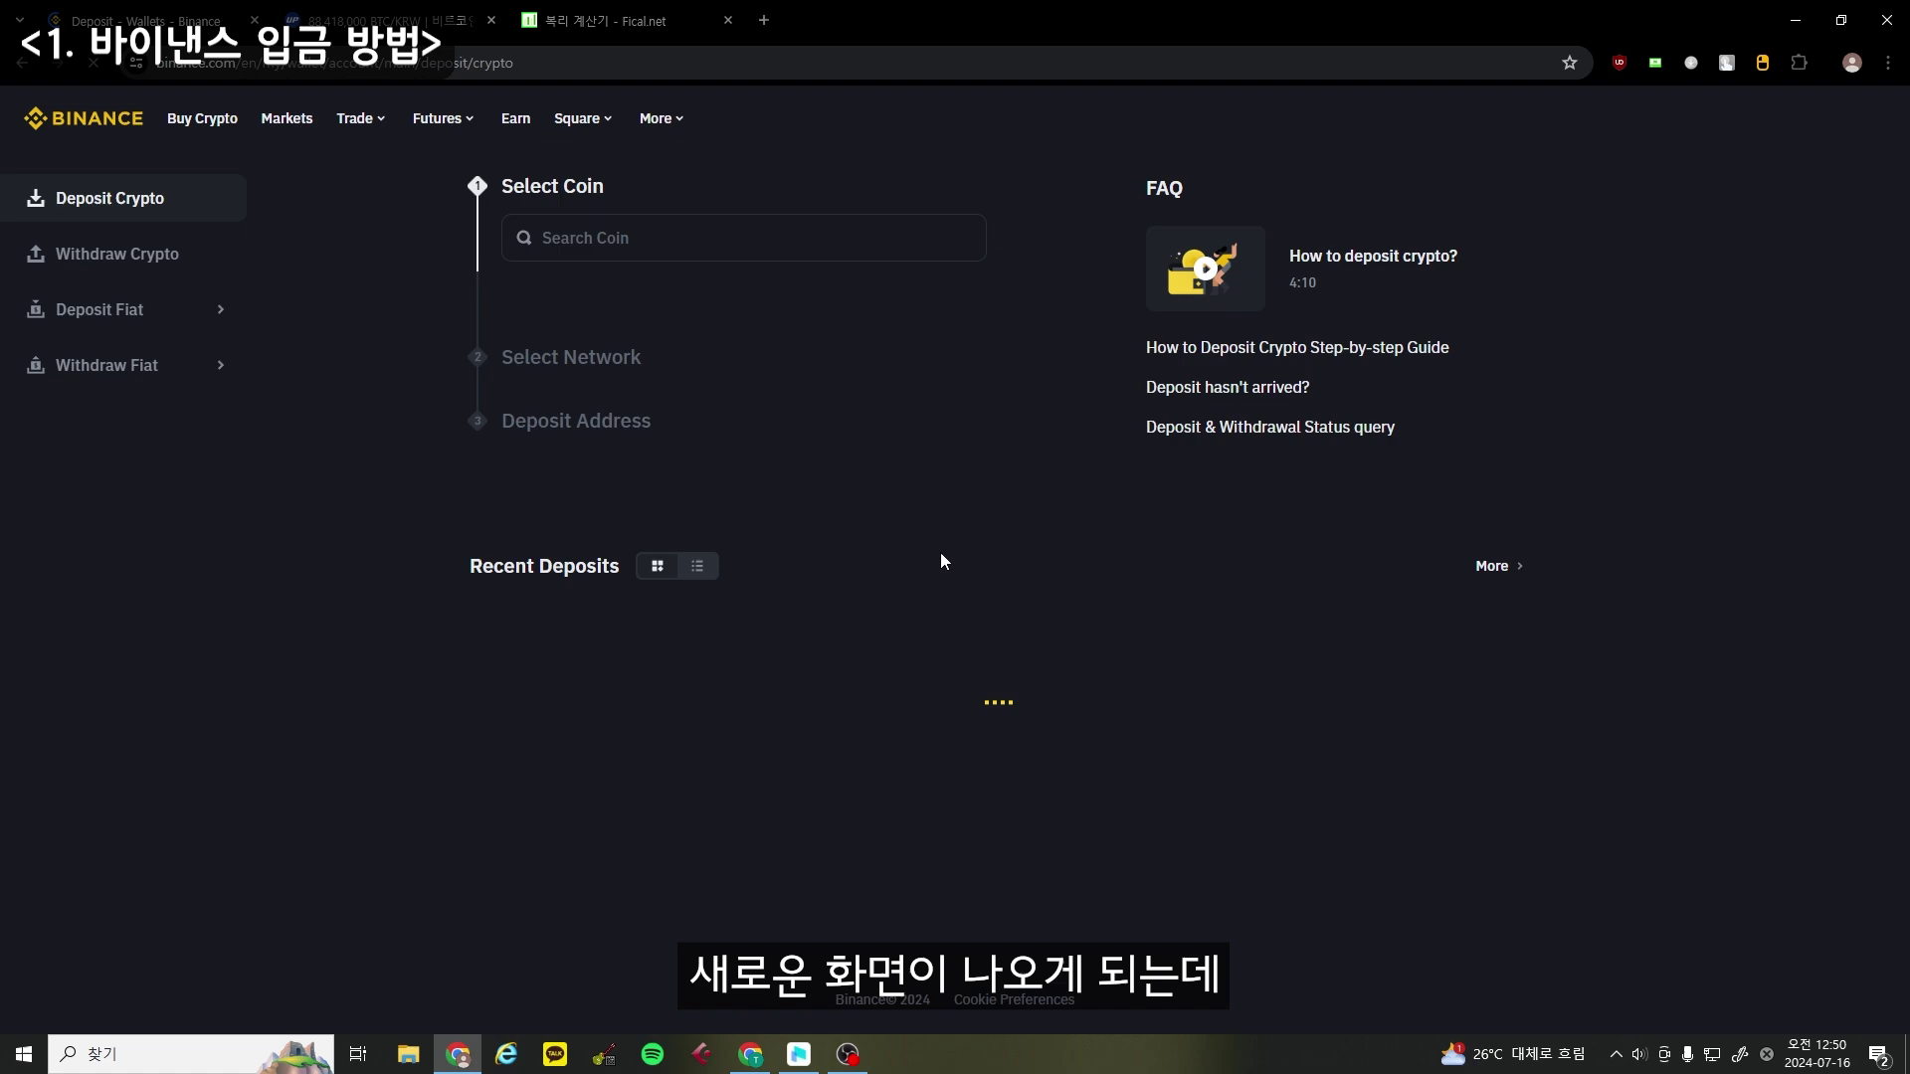
{"action": "left_click", "coordinate": [720, 236]}
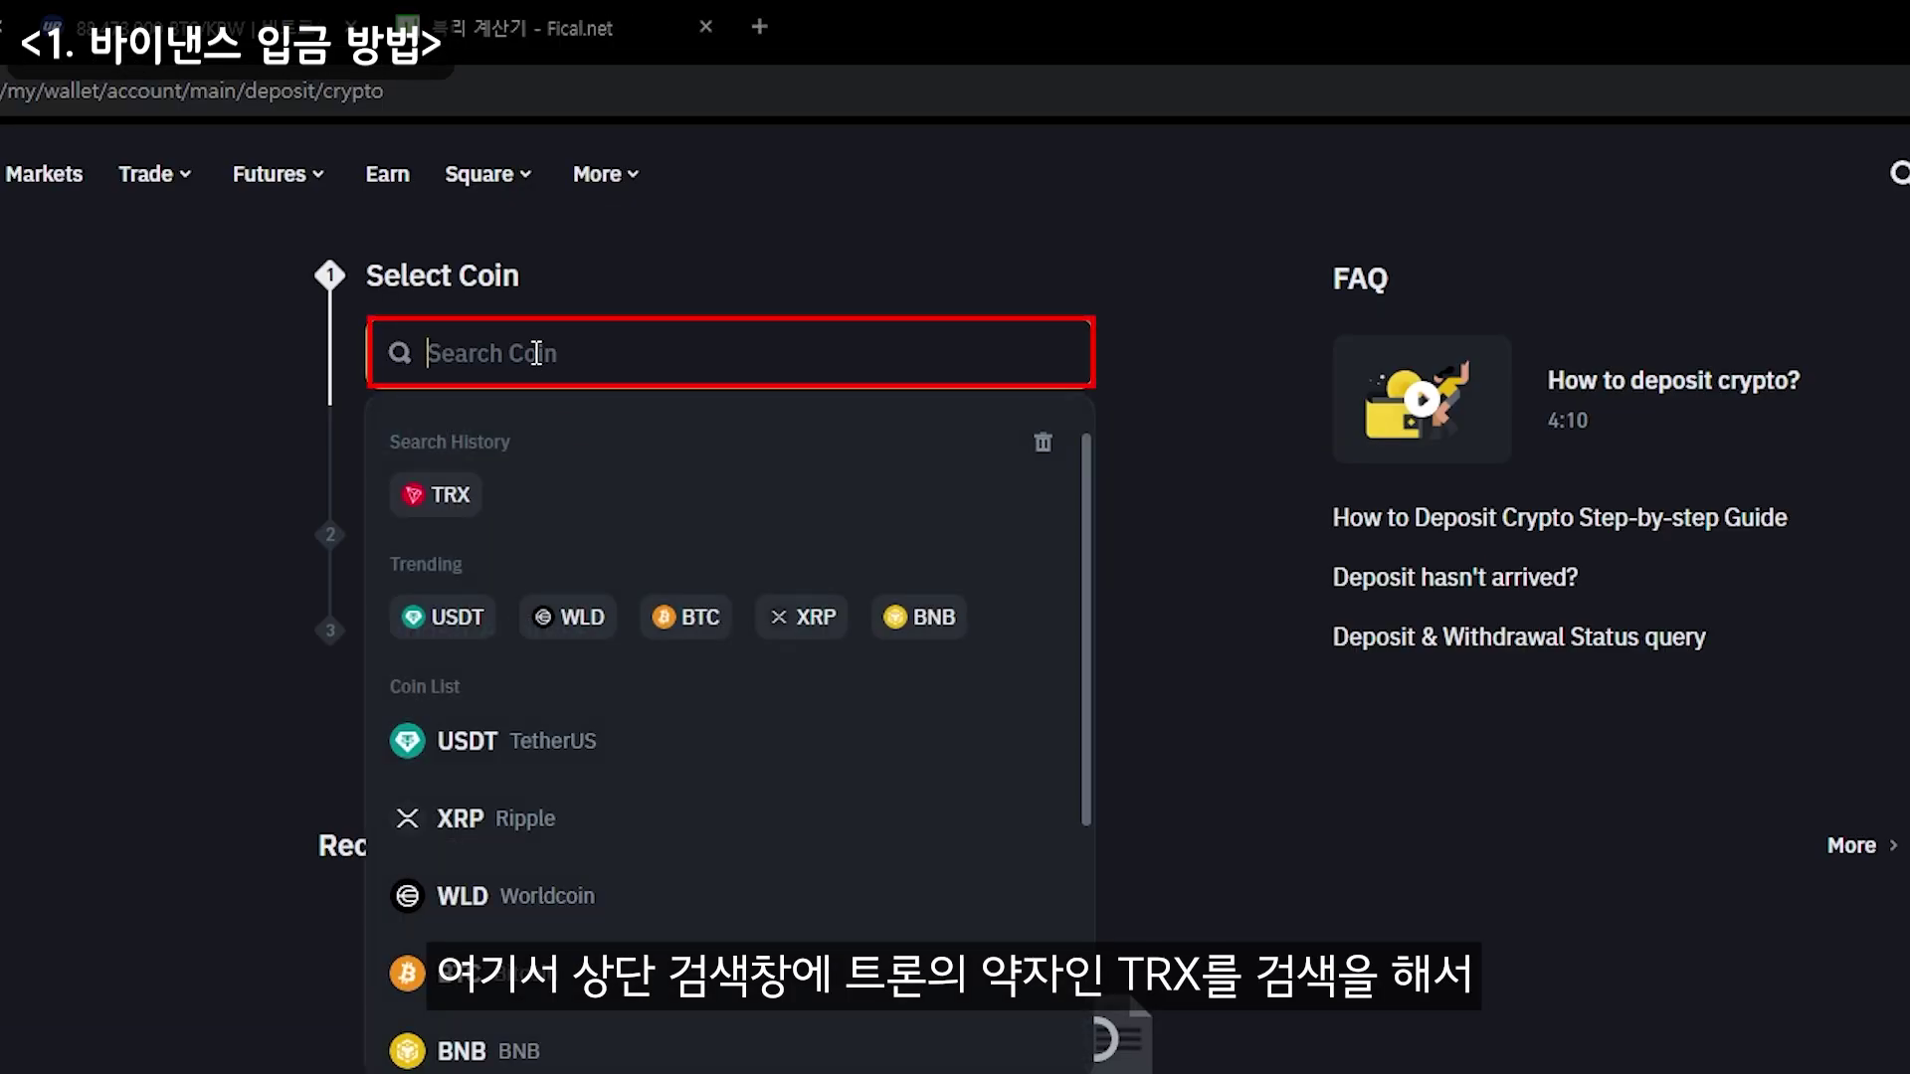
{"action": "type", "text": "trx"}
{"action": "left_click", "coordinate": [559, 517]}
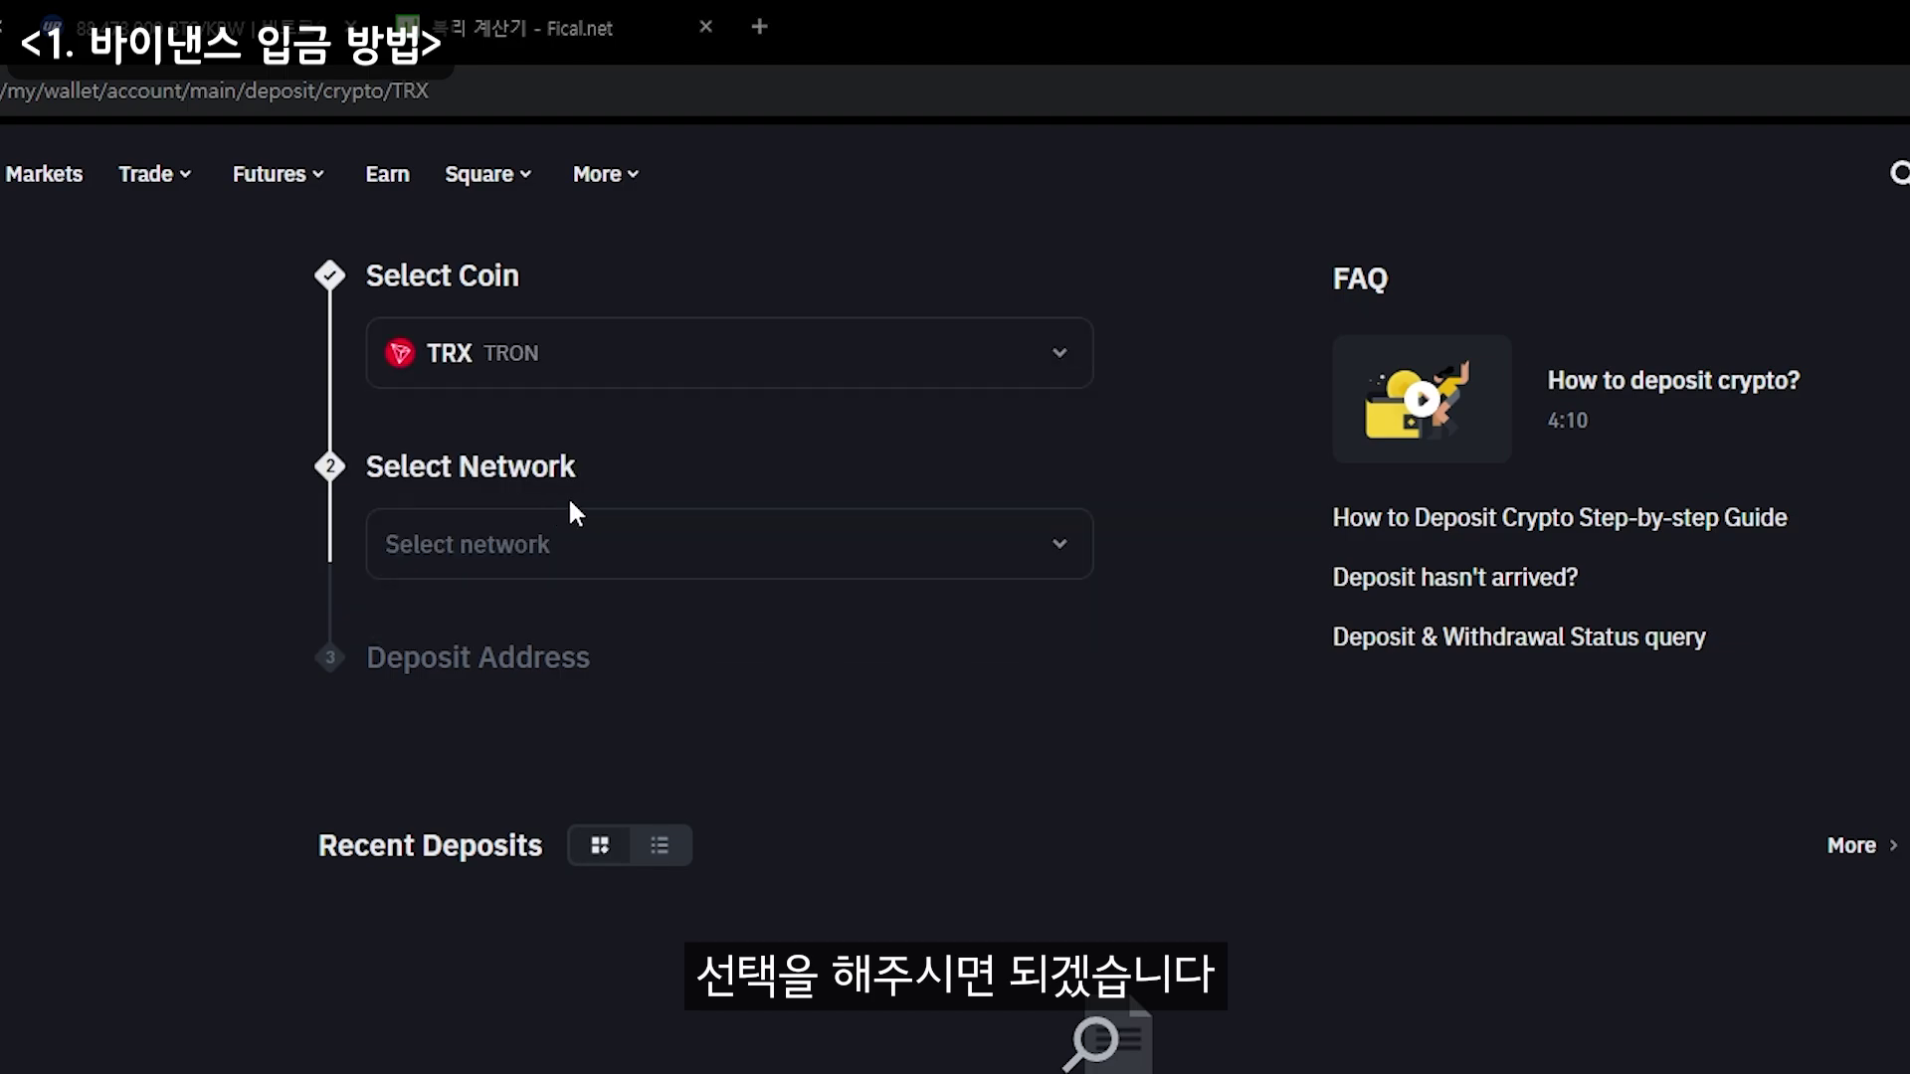
{"action": "left_click", "coordinate": [593, 539]}
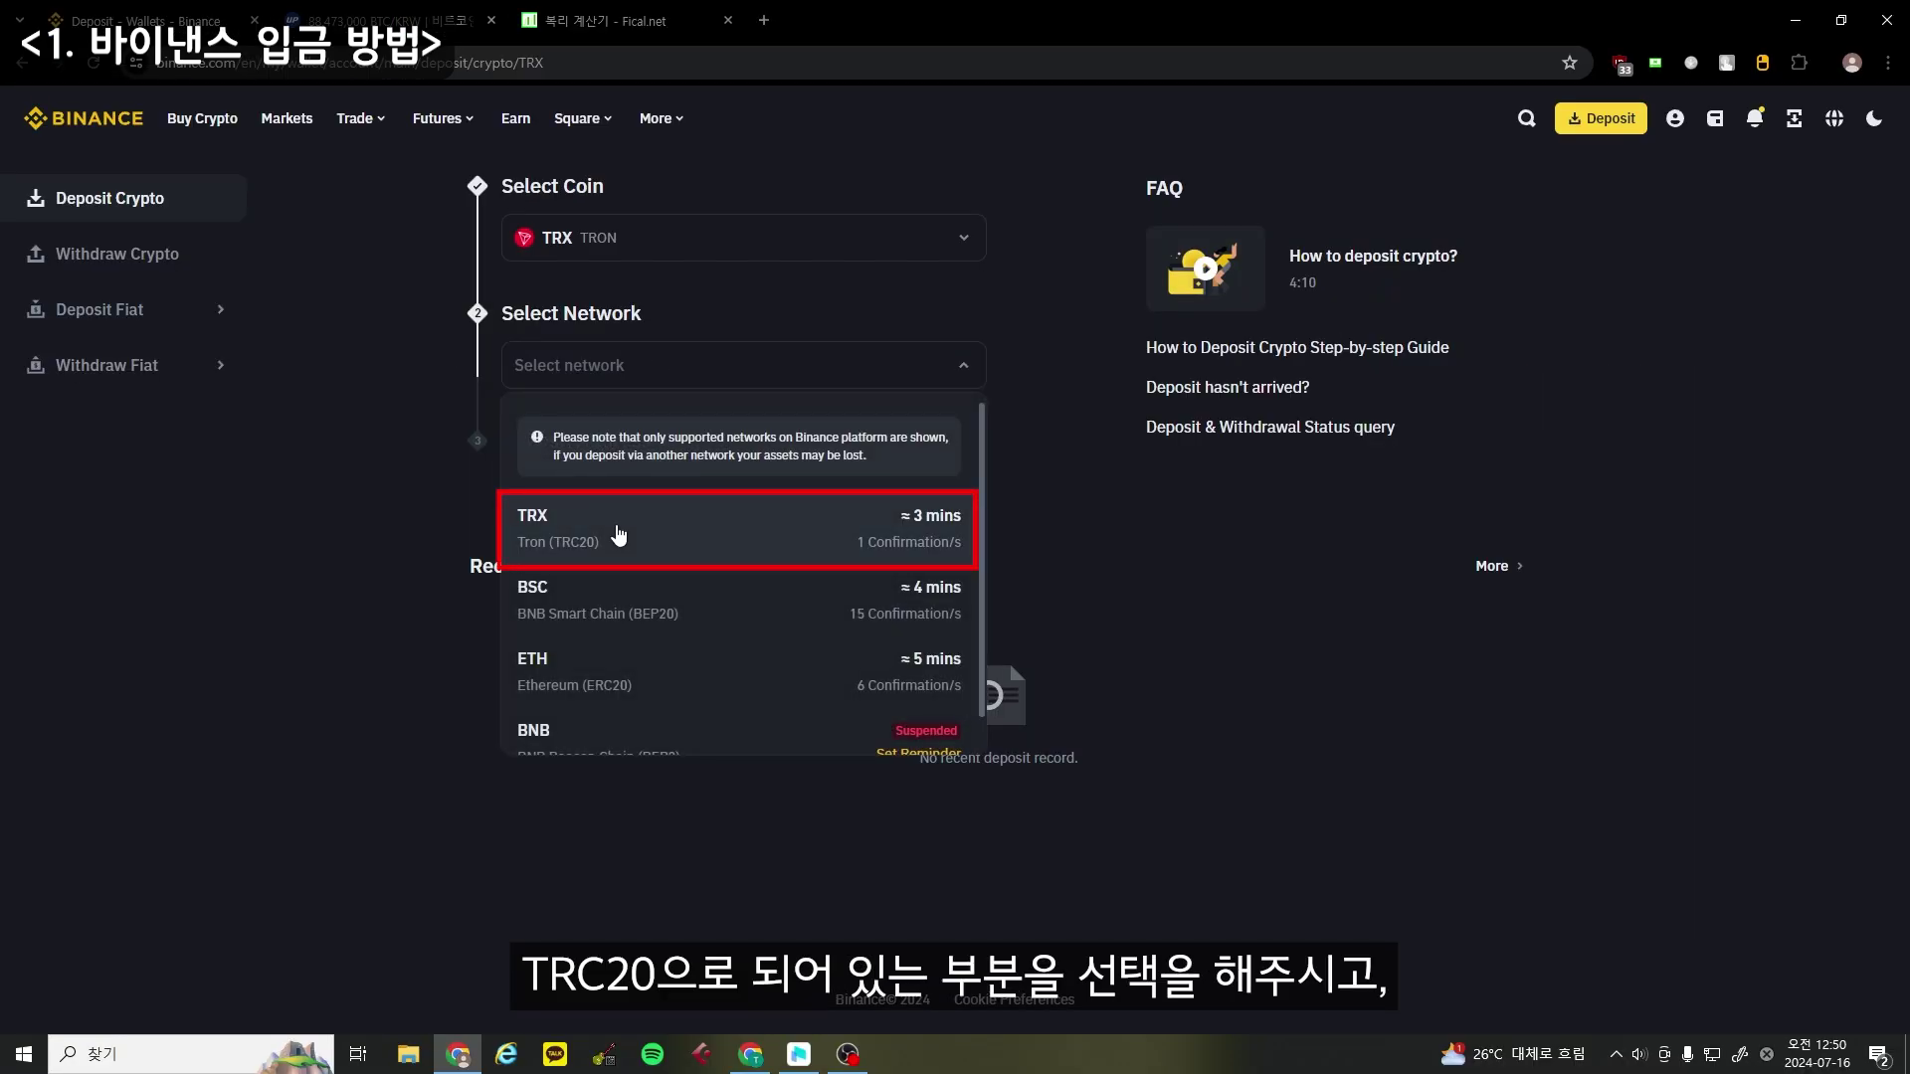
{"action": "left_click", "coordinate": [619, 535]}
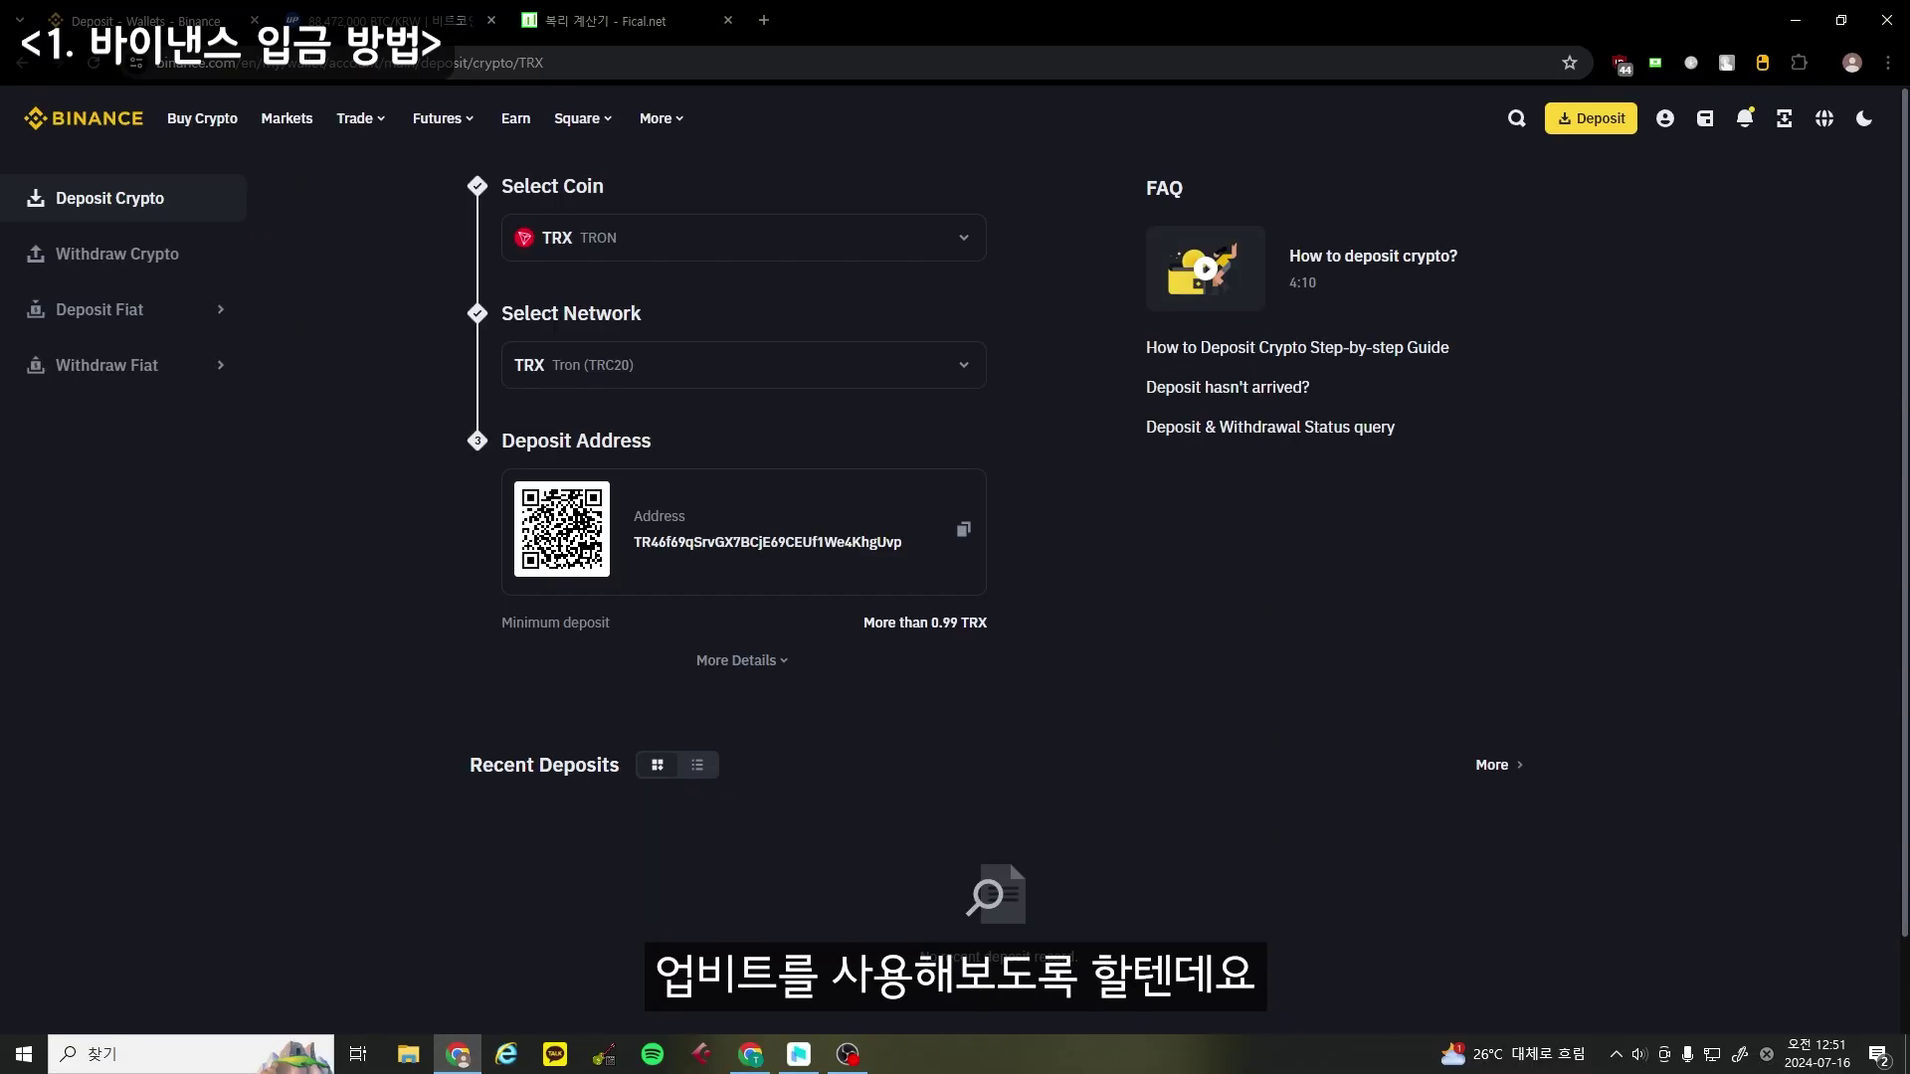
Step: In Upbit, find TRX/KRW and open its Tron deposits and withdrawals page
{"action": "key", "text": "ctrl+Tab"}
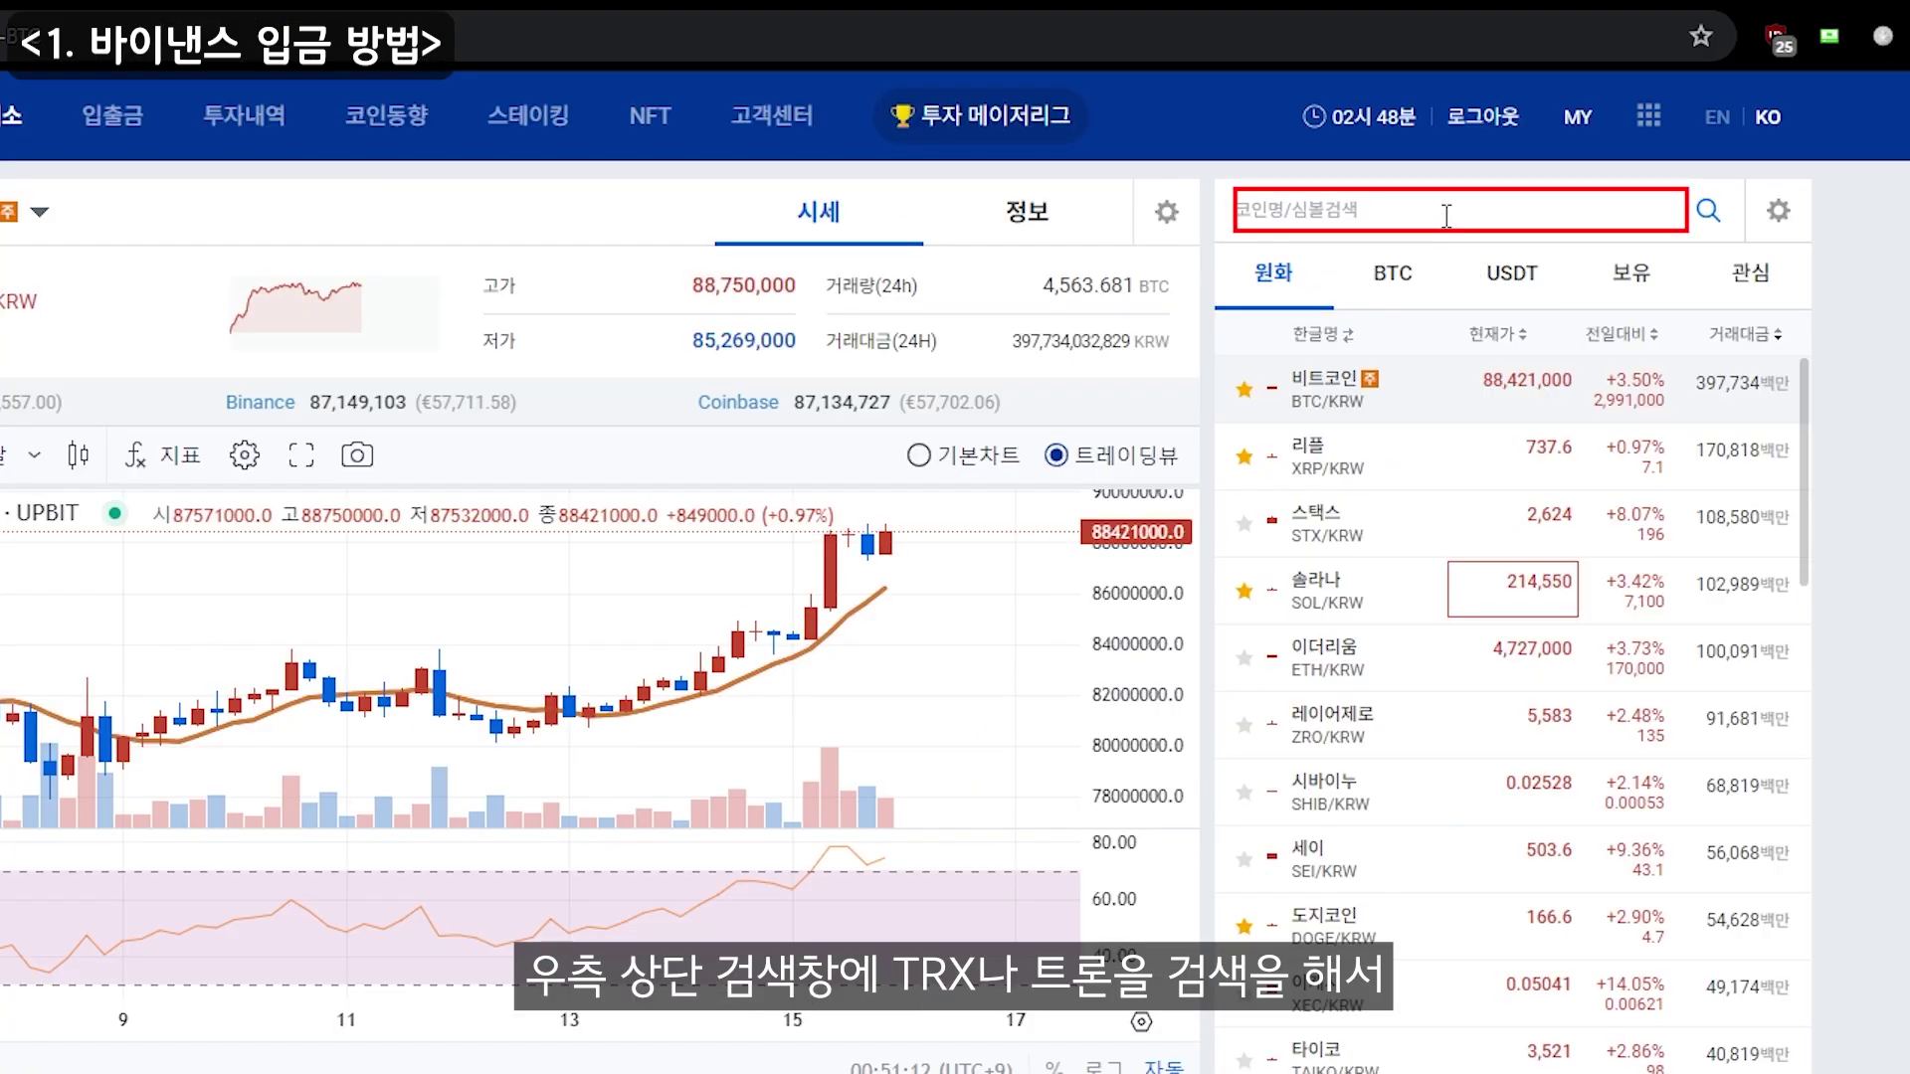
{"action": "left_click", "coordinate": [1446, 216]}
{"action": "type", "text": "trx"}
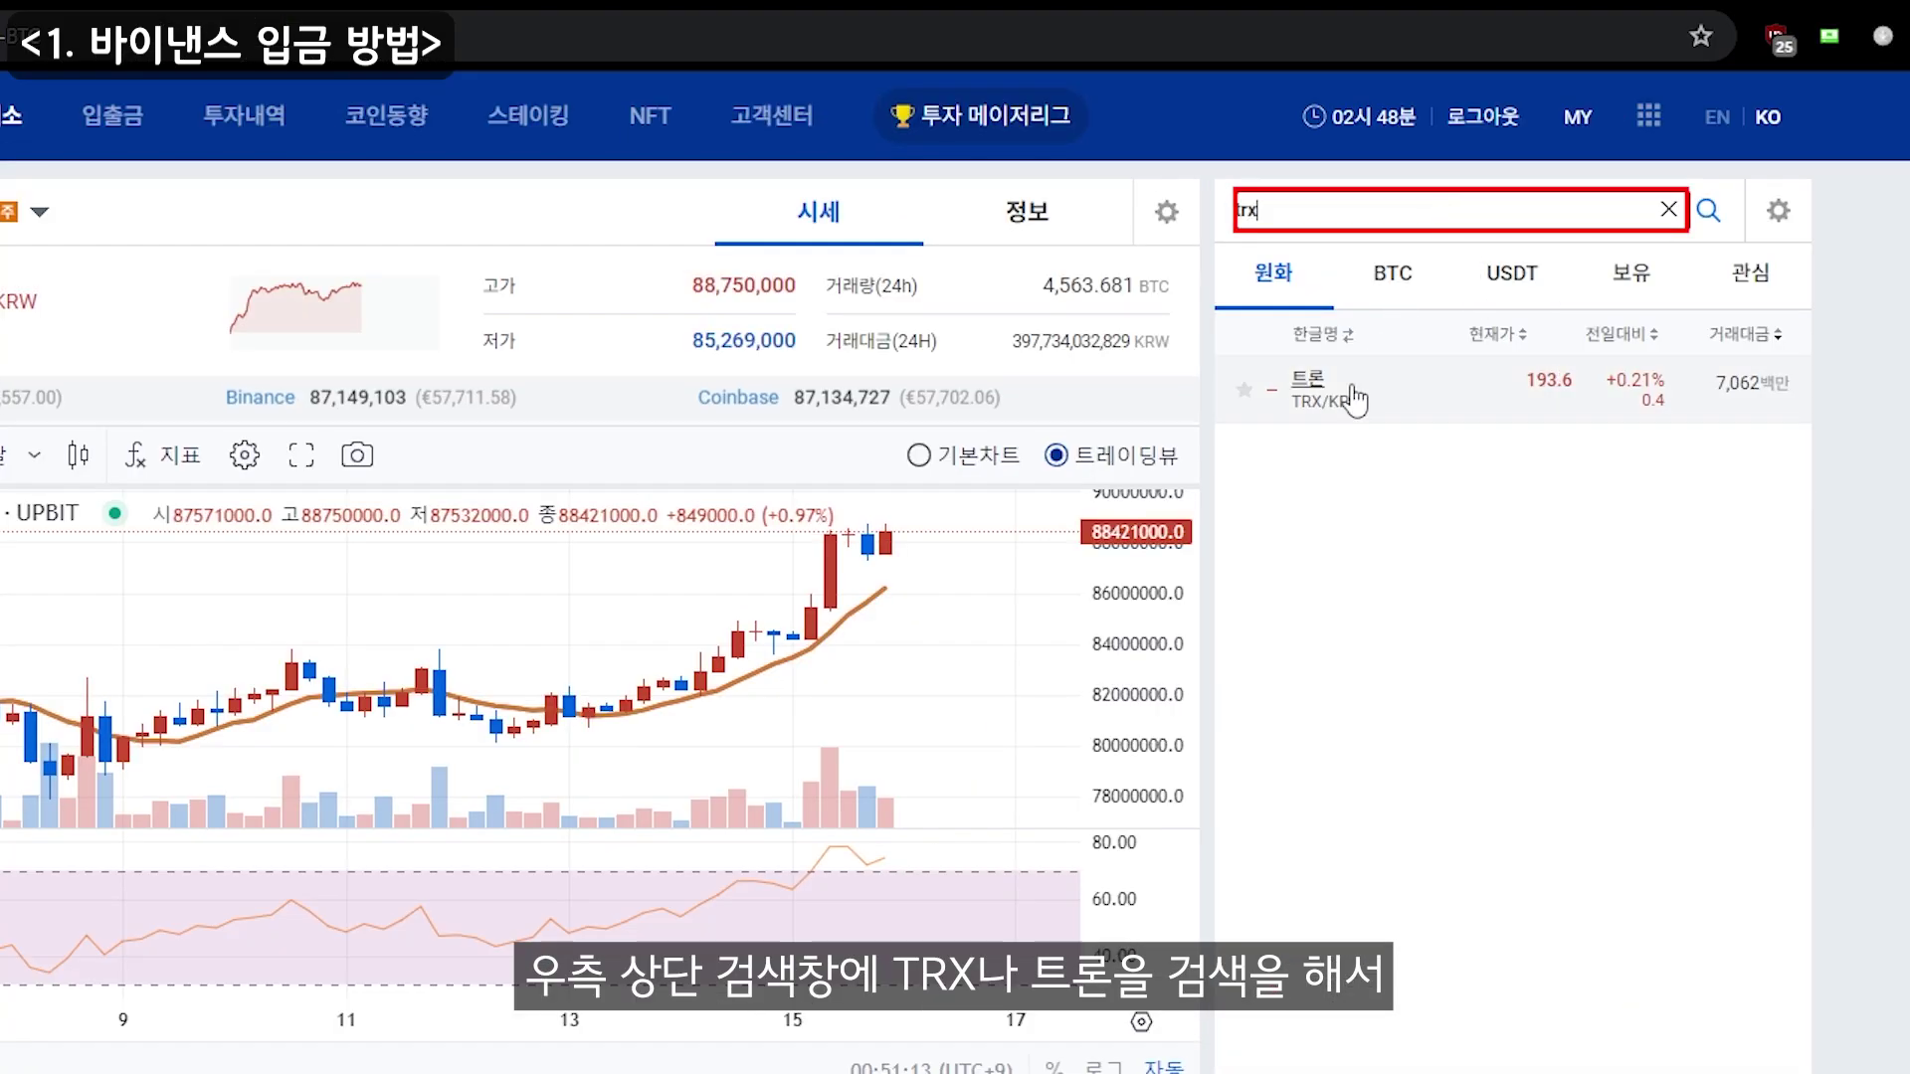
{"action": "left_click", "coordinate": [1377, 396]}
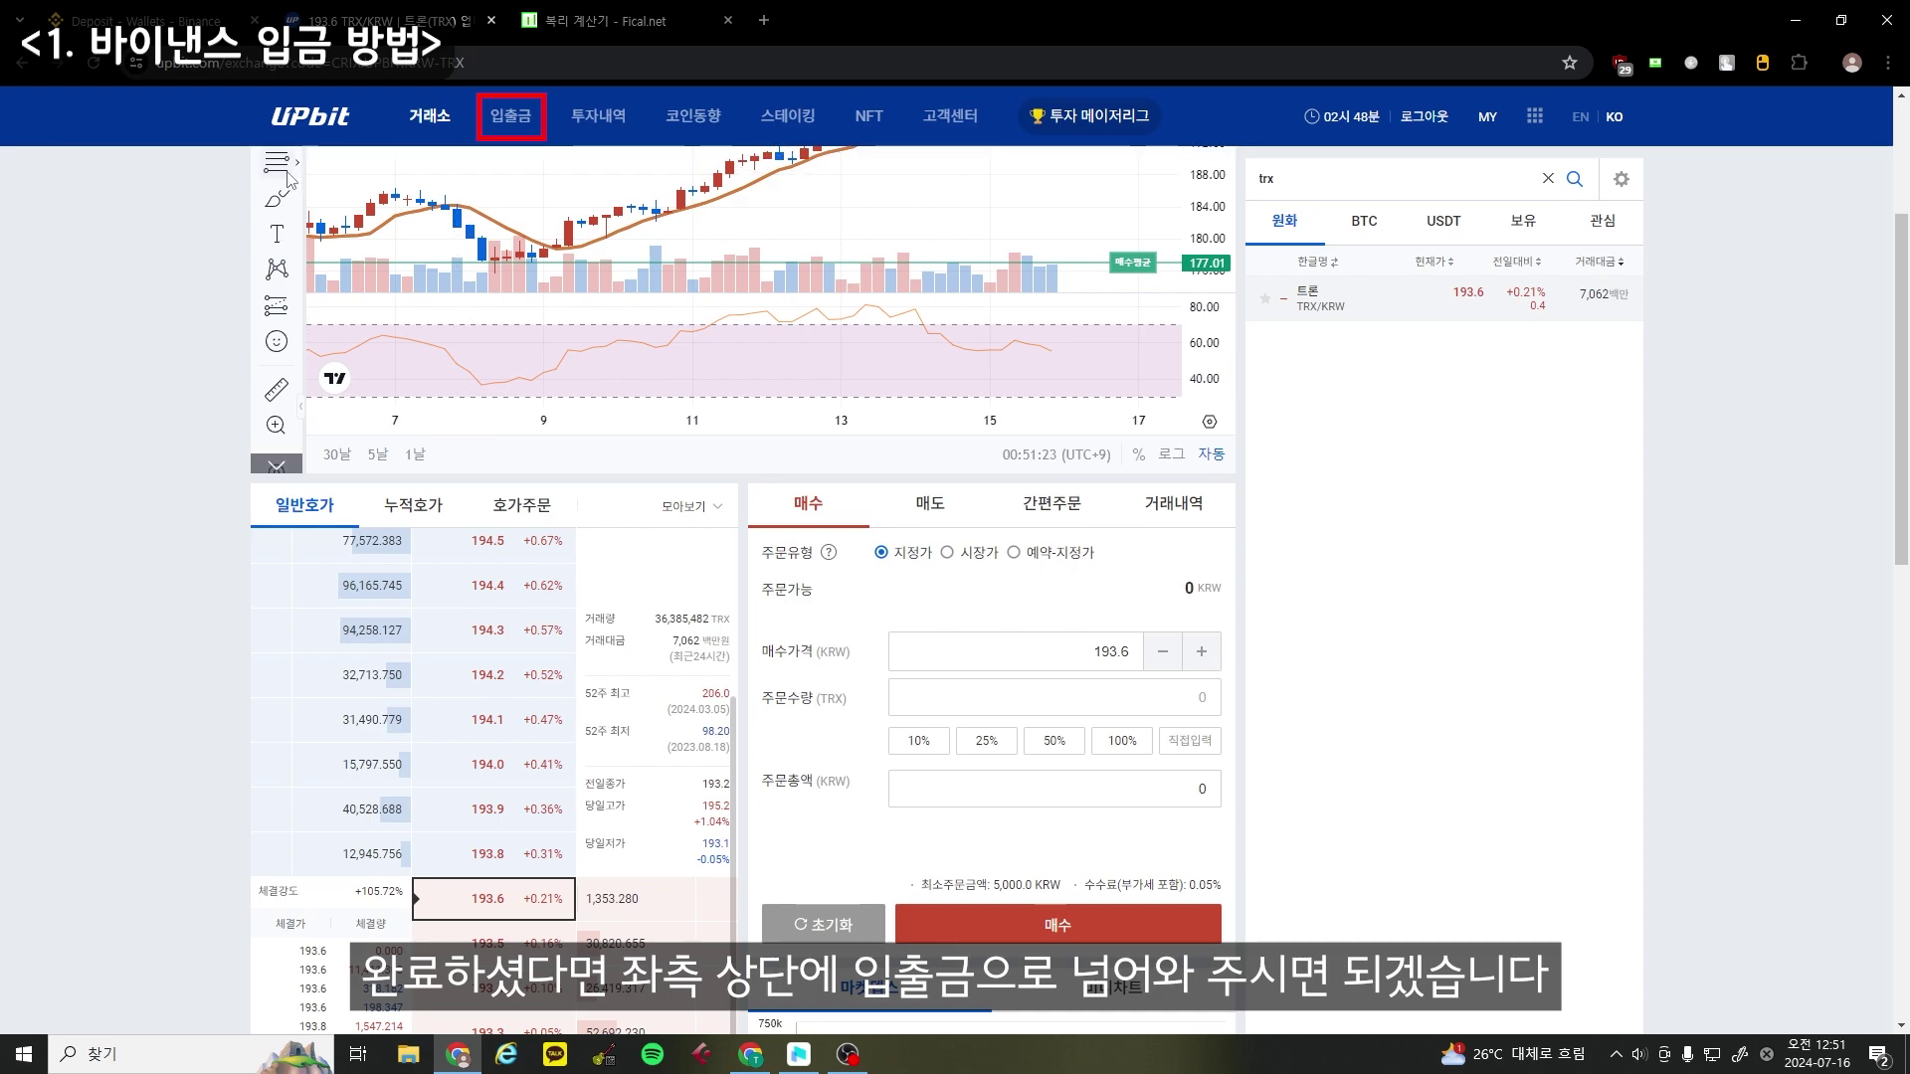
{"action": "left_click", "coordinate": [490, 120]}
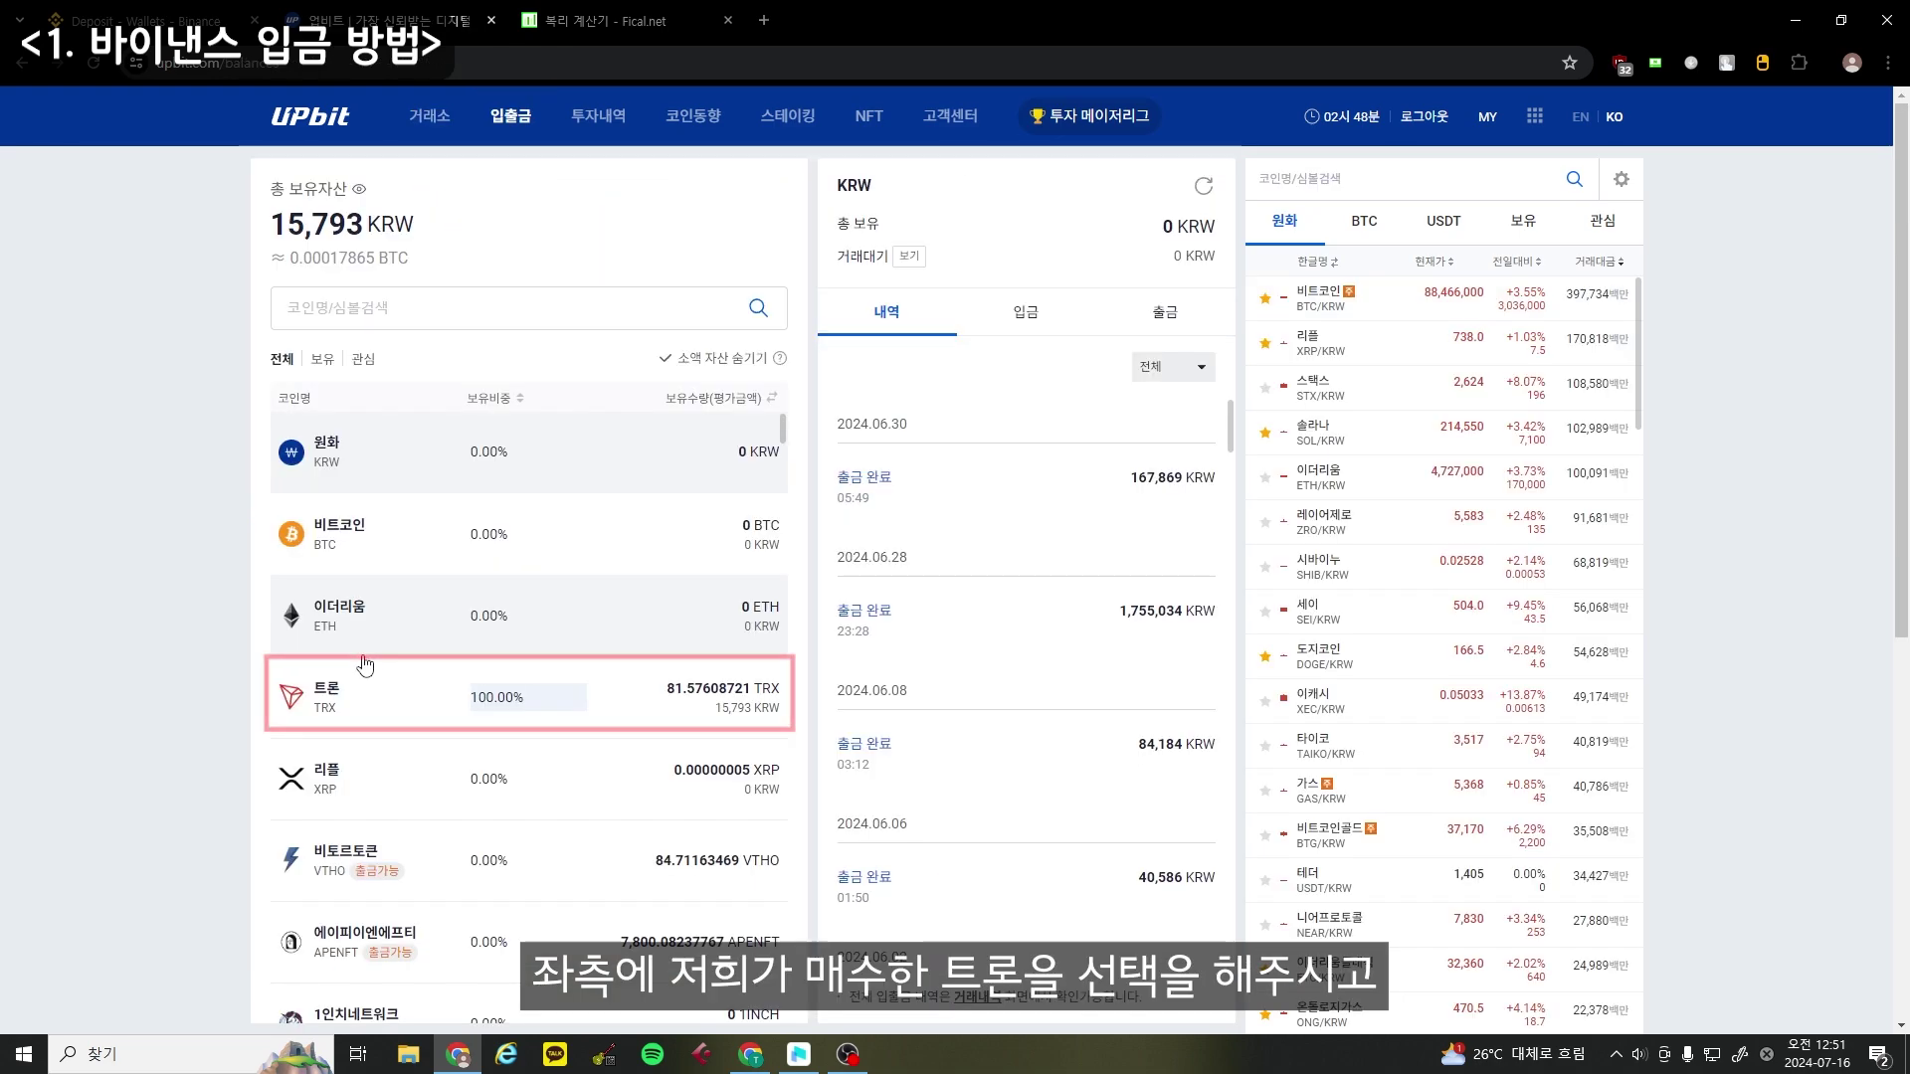
{"action": "left_click", "coordinate": [348, 707]}
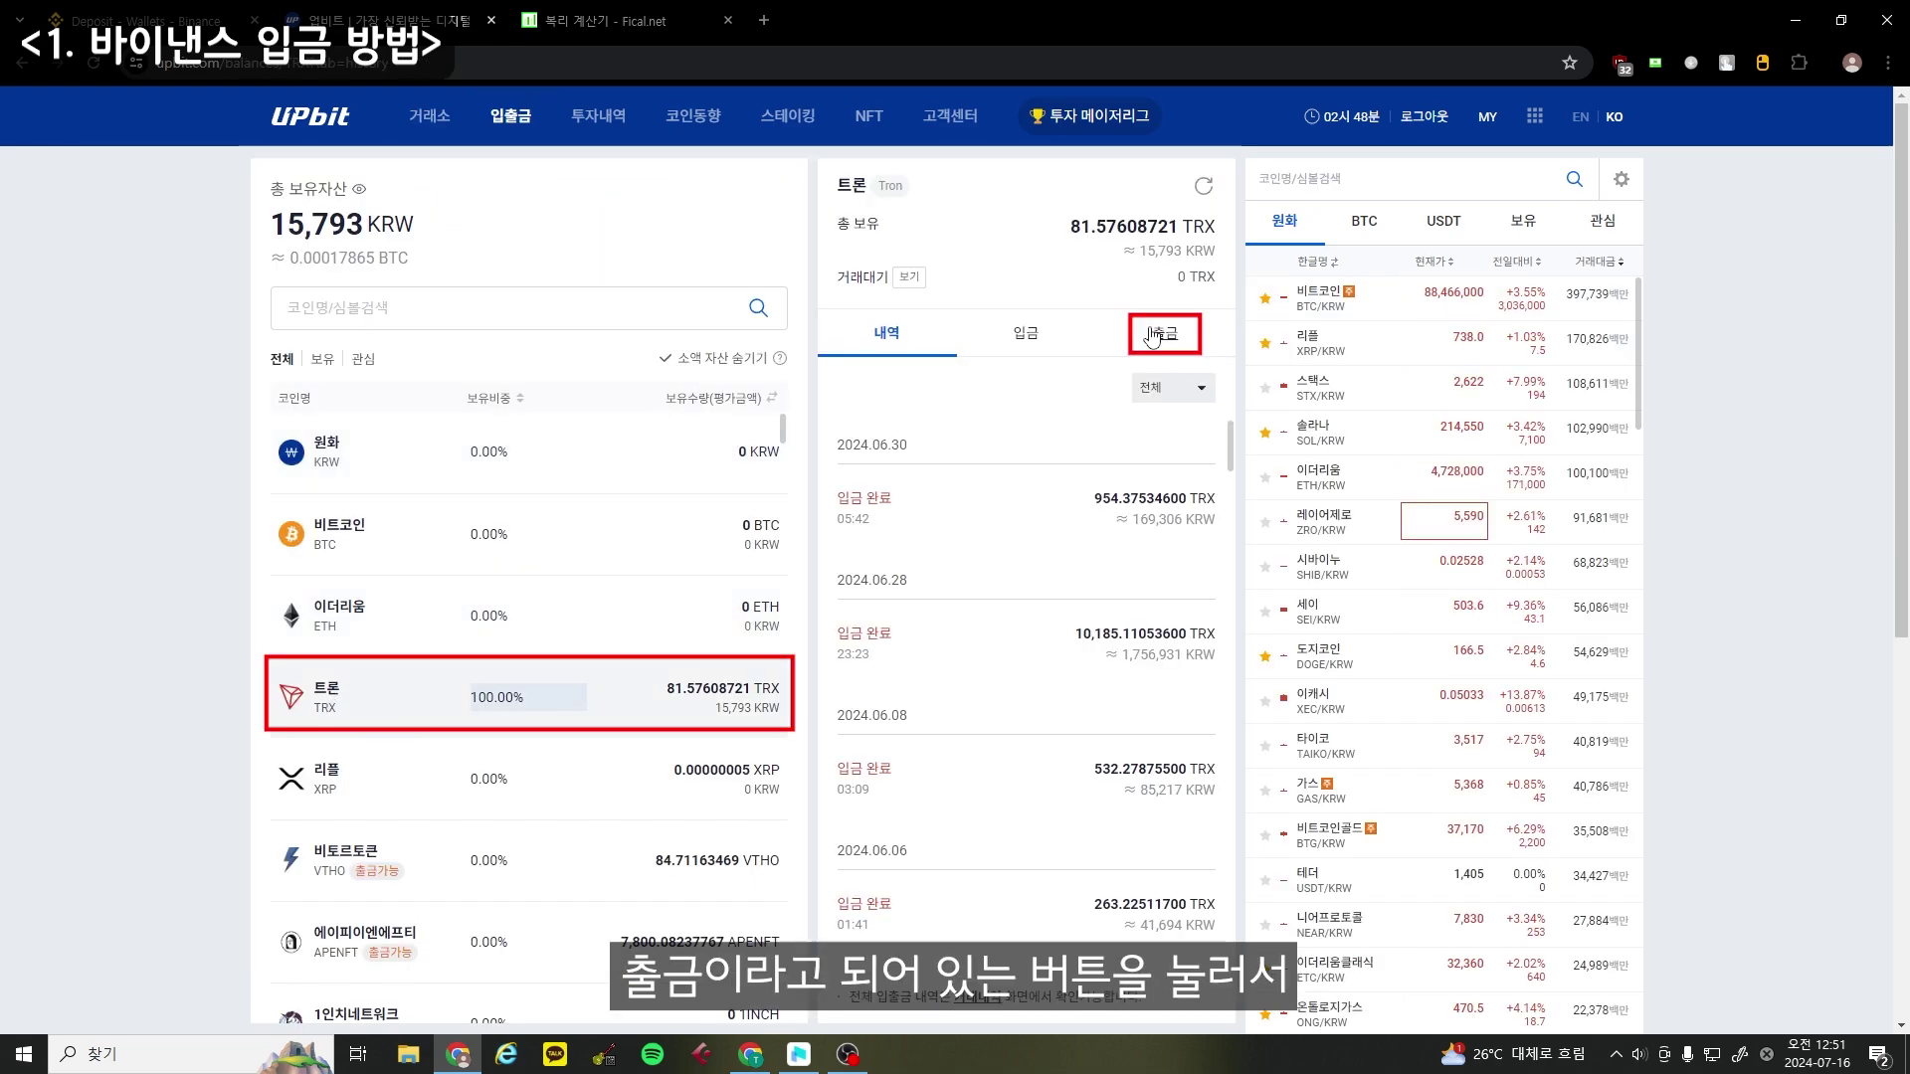
Step: Start a withdrawal of the maximum 80.676087 TRX on the Tron network
{"action": "left_click", "coordinate": [1154, 340]}
{"action": "left_click", "coordinate": [1078, 761]}
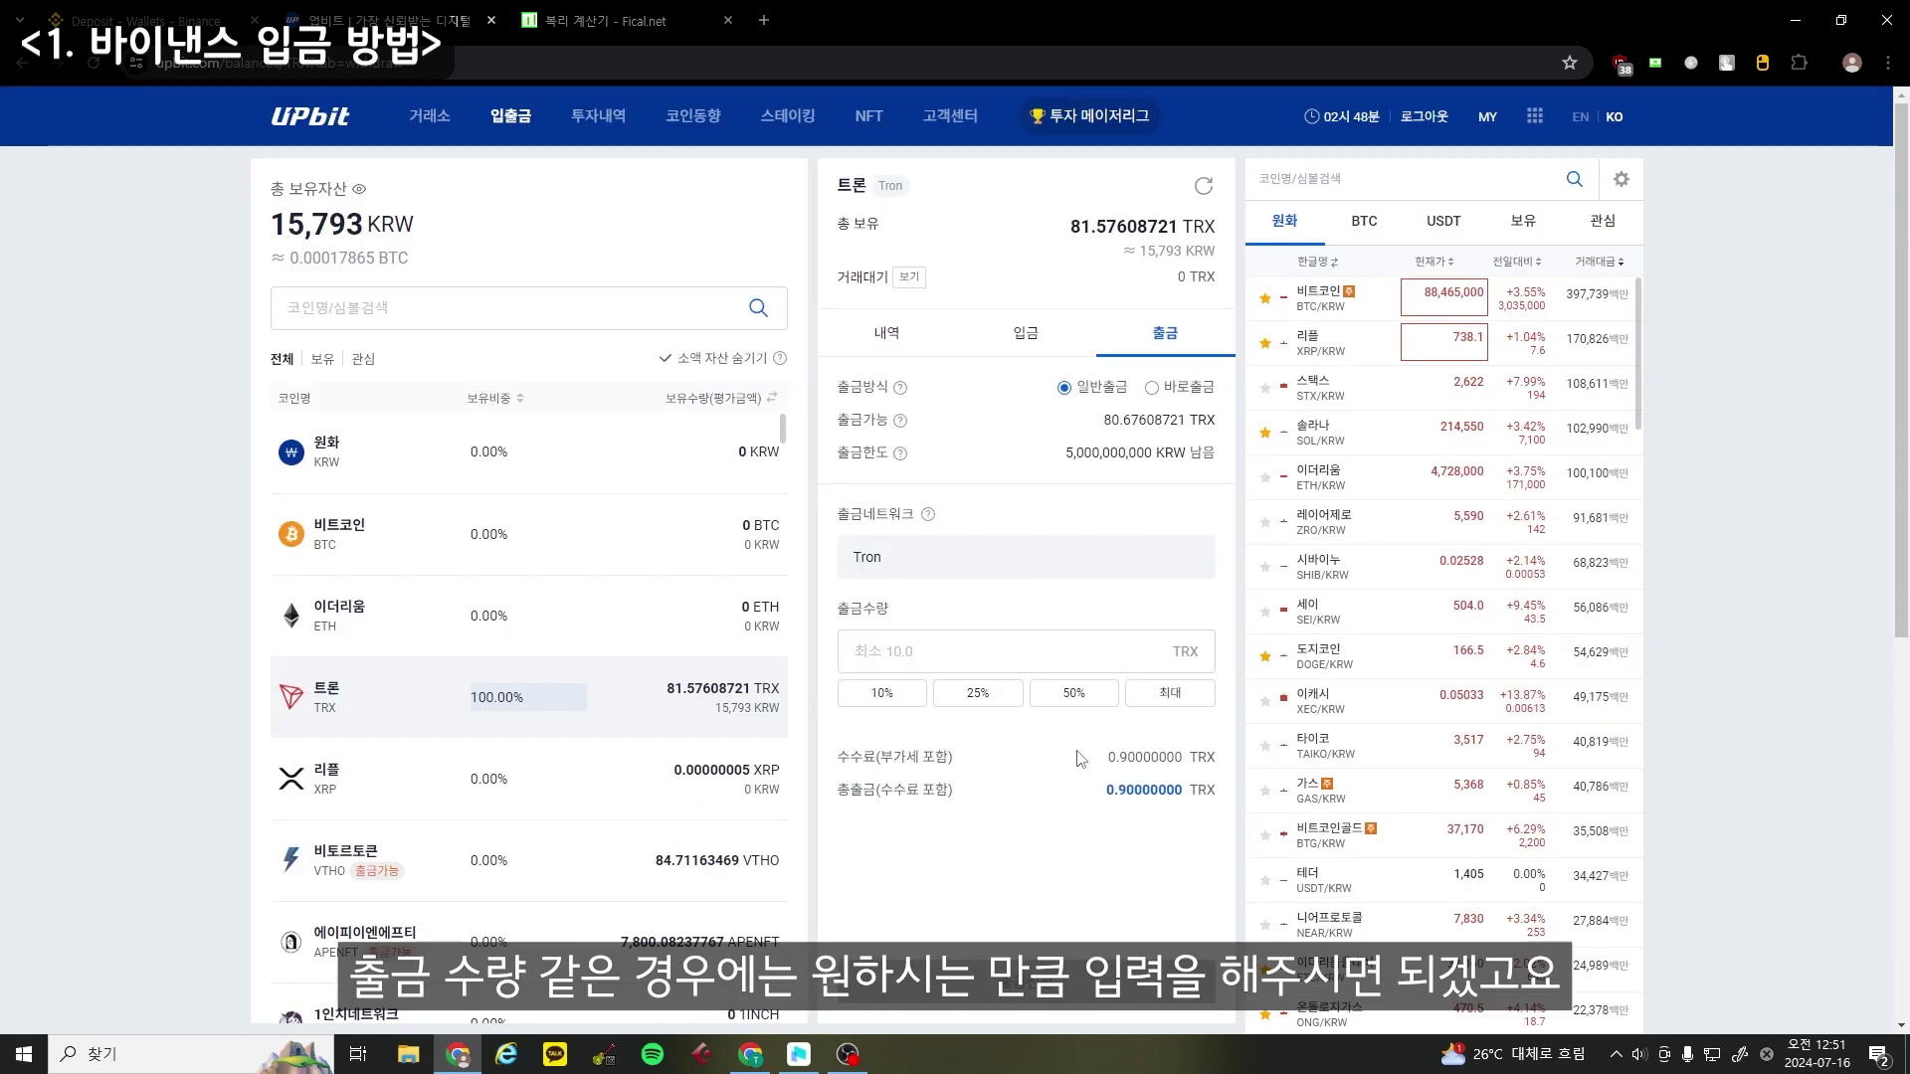
{"action": "left_click", "coordinate": [1157, 702]}
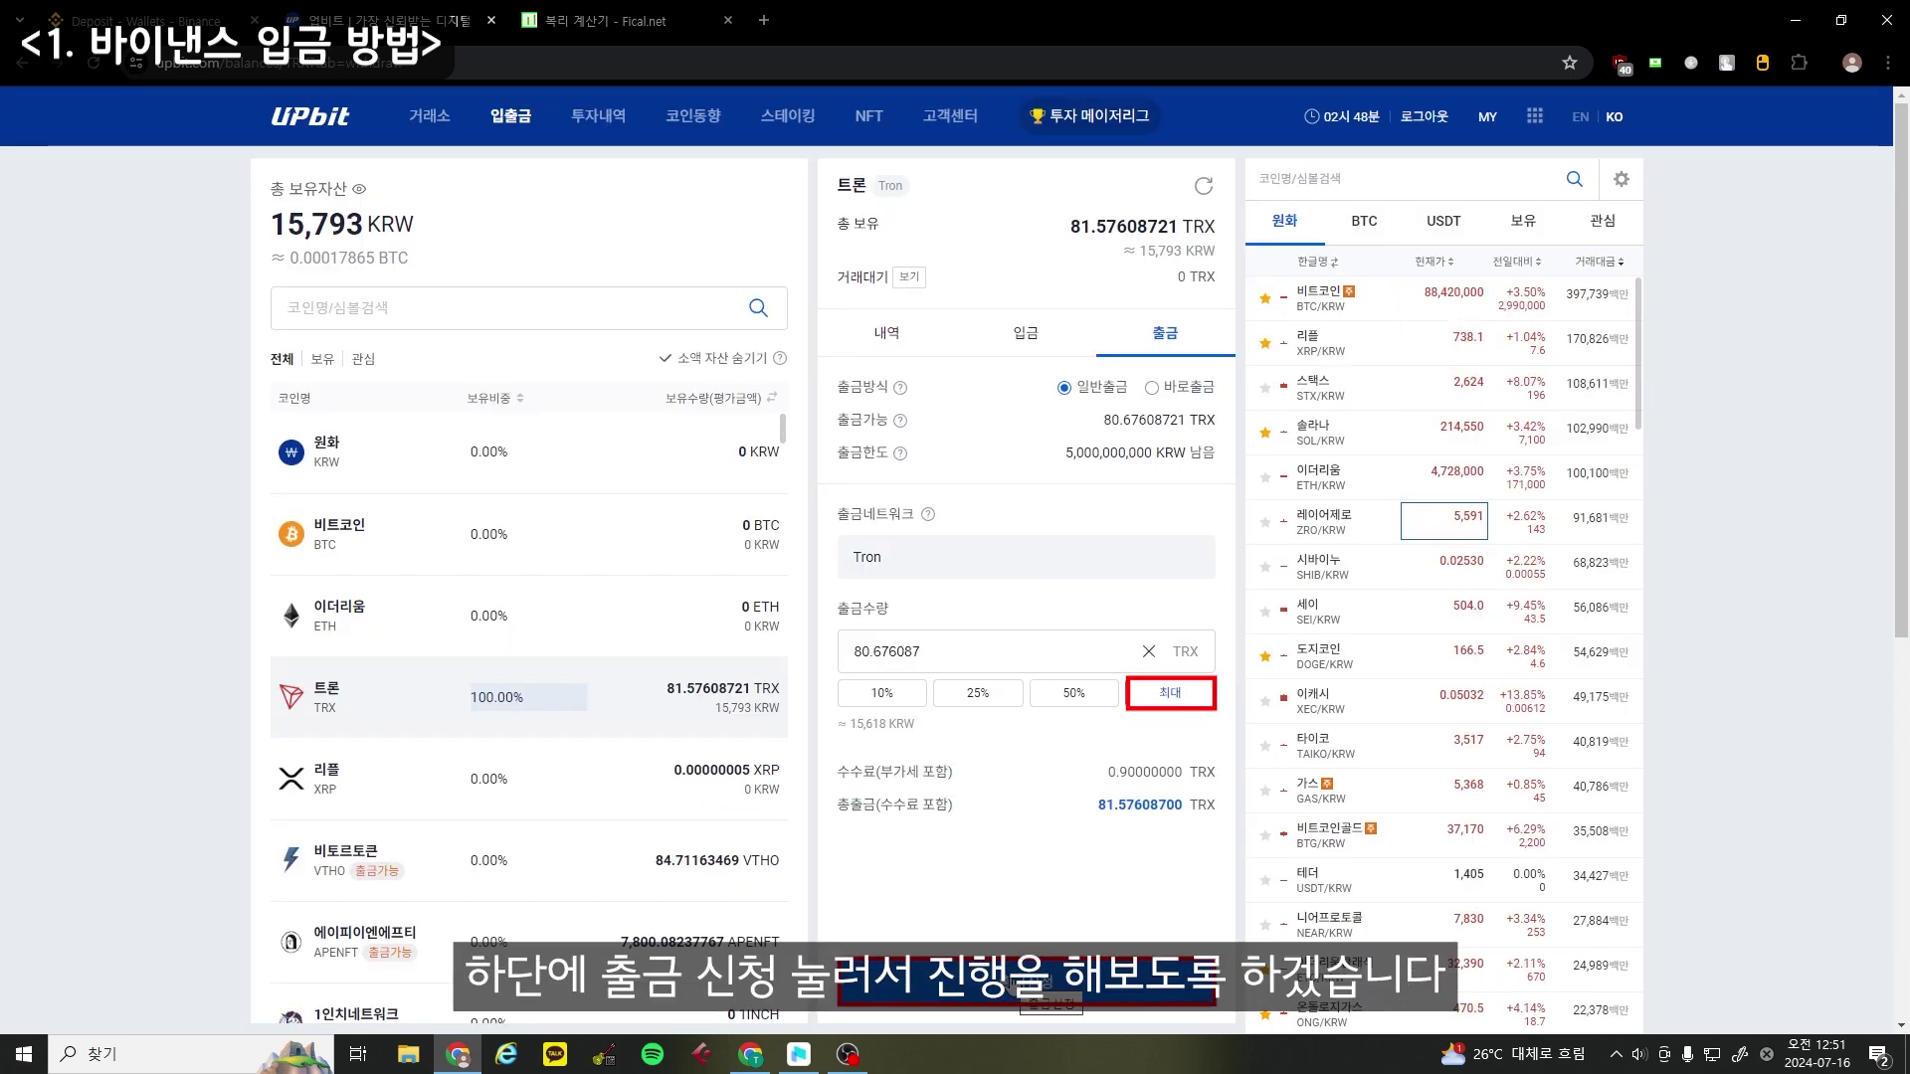
{"action": "left_click", "coordinate": [1024, 985]}
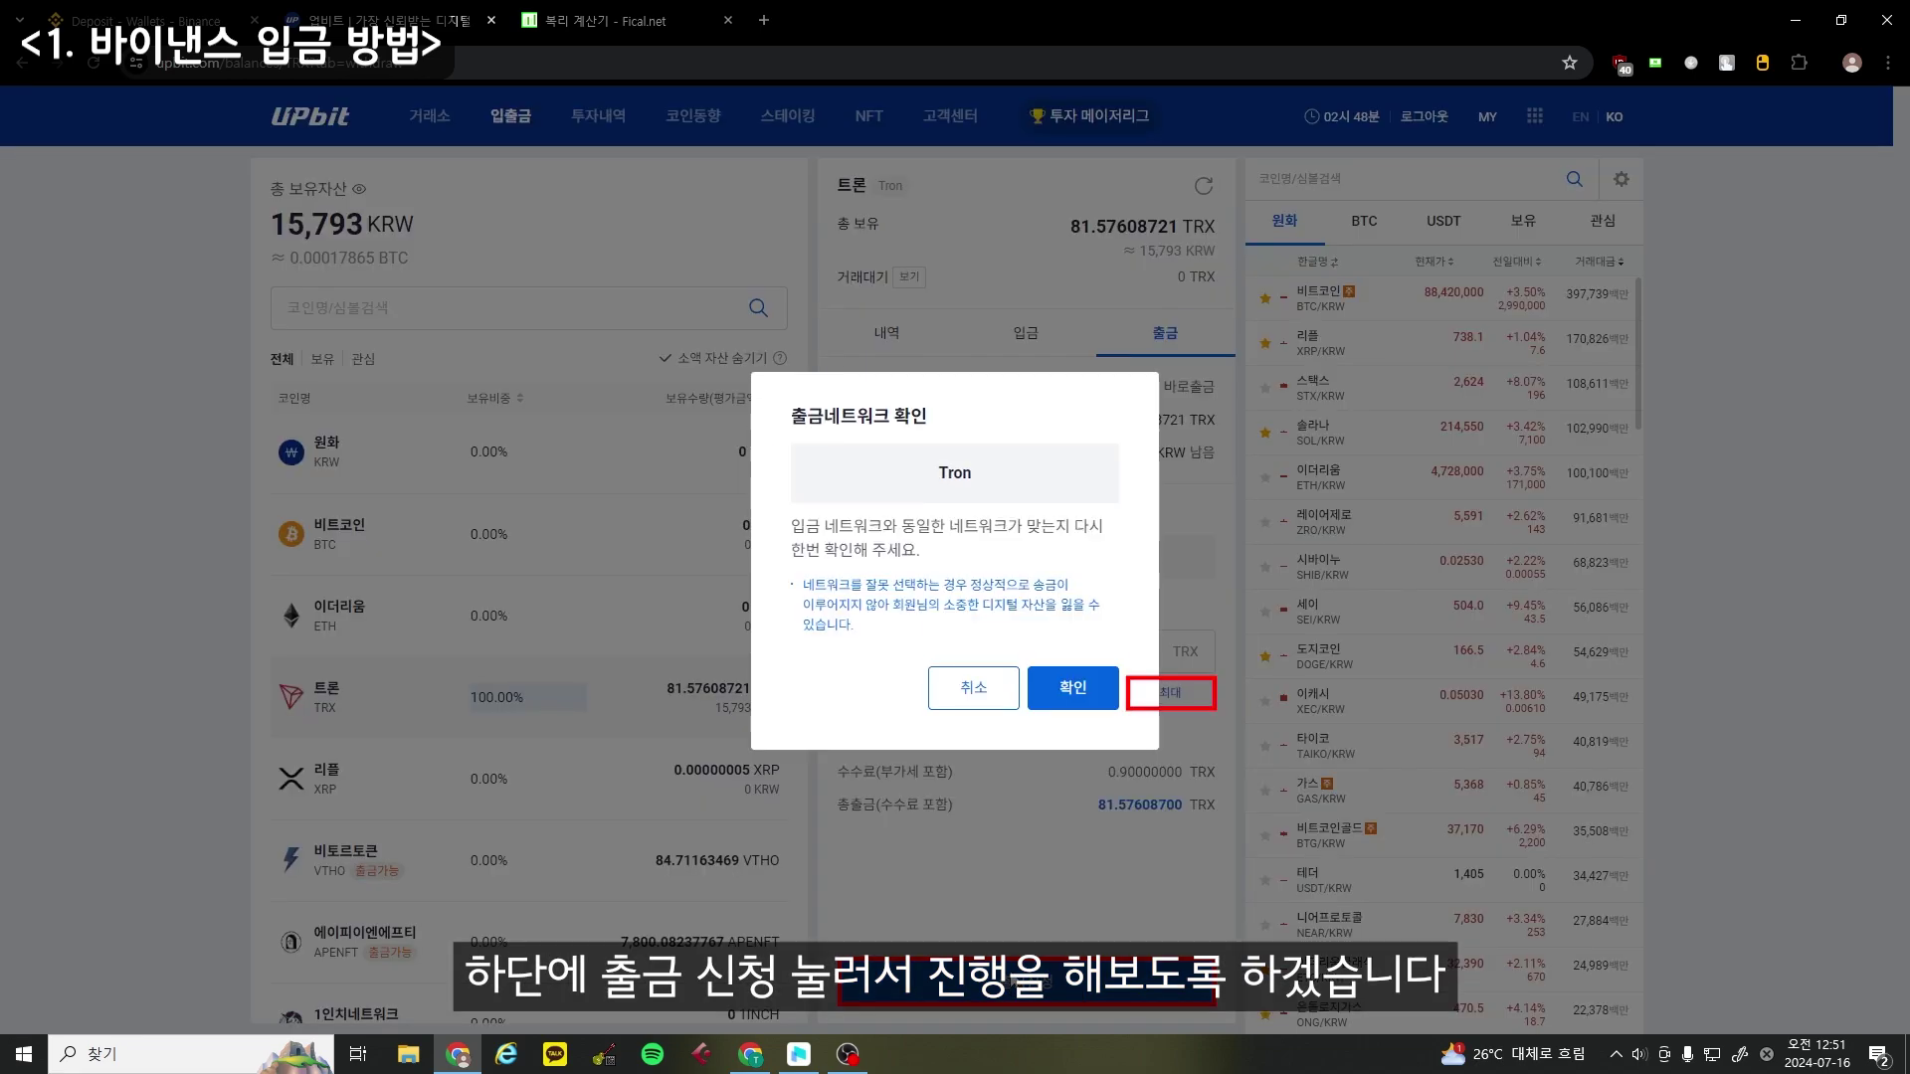
{"action": "left_click", "coordinate": [1079, 704]}
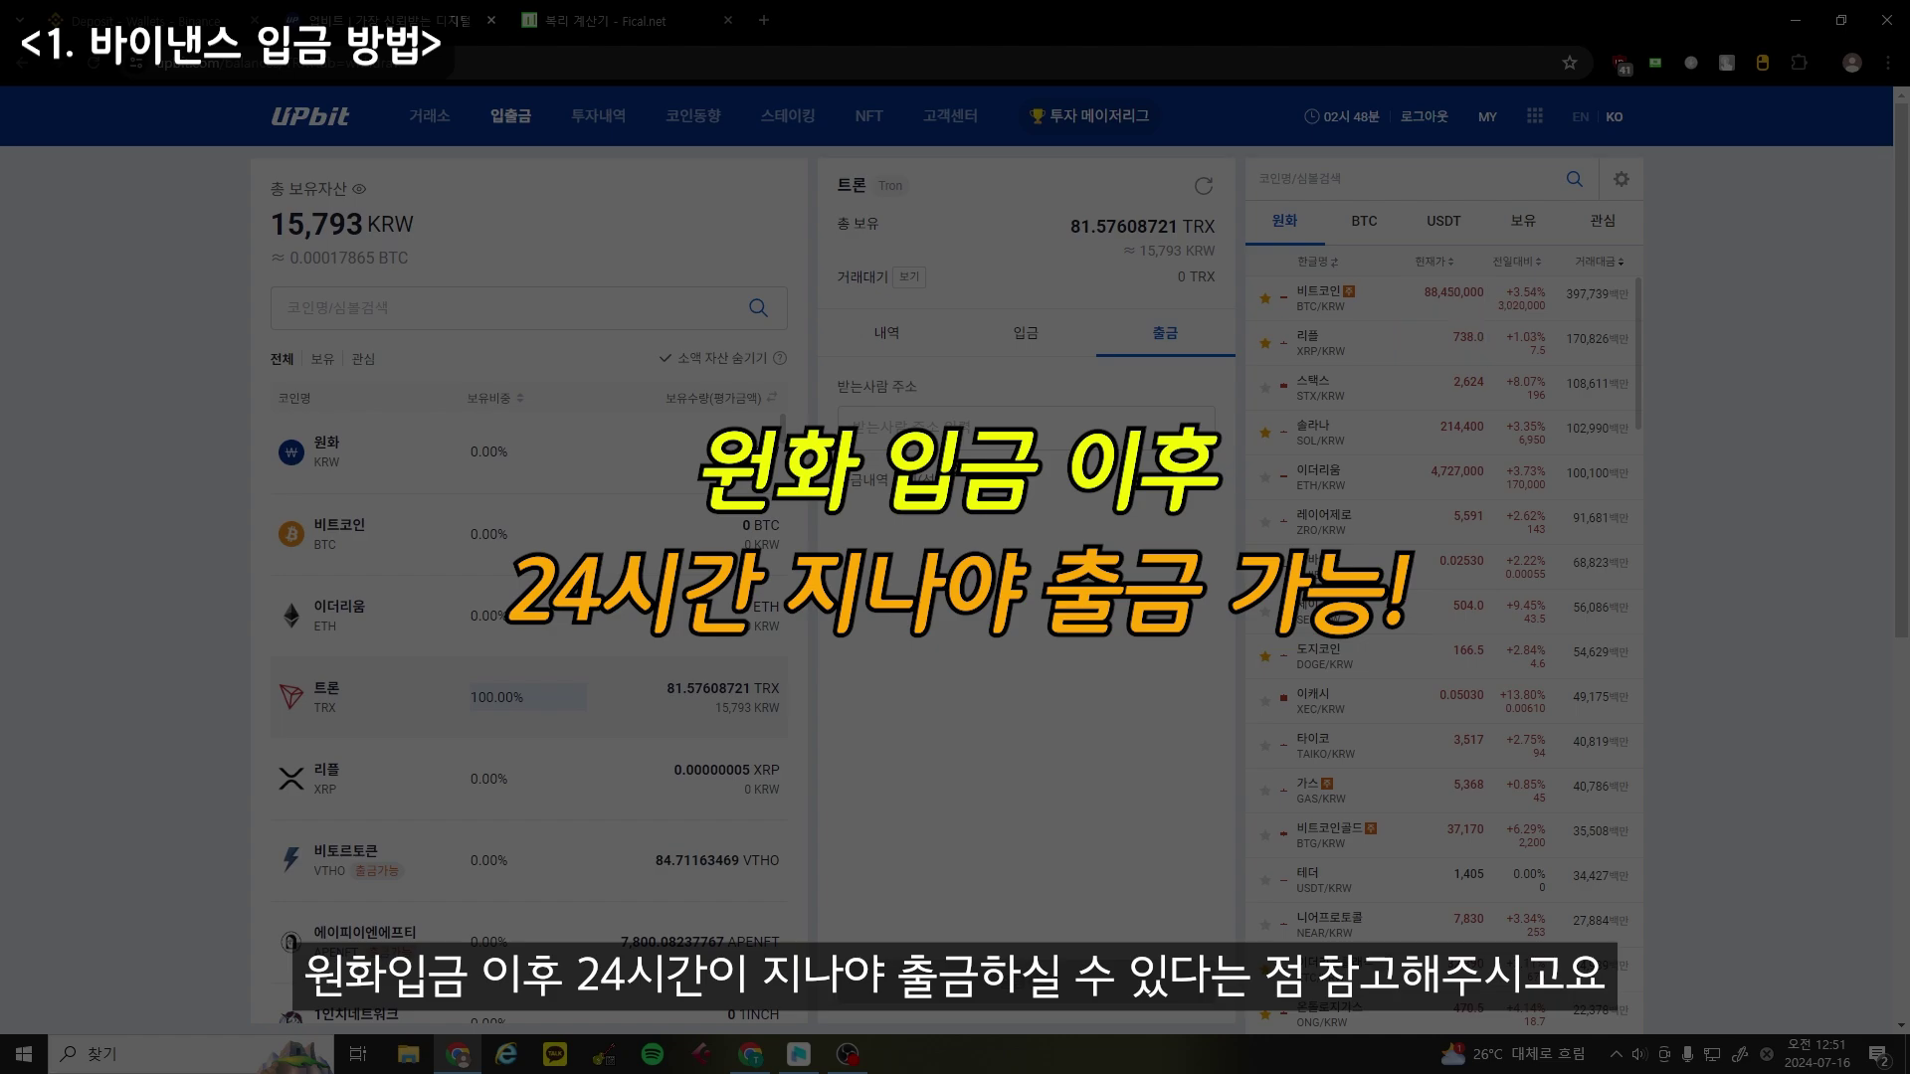
Step: Paste the Binance TRX deposit address, decline the fraud warning and begin 2-channel authentication
{"action": "left_click", "coordinate": [995, 428]}
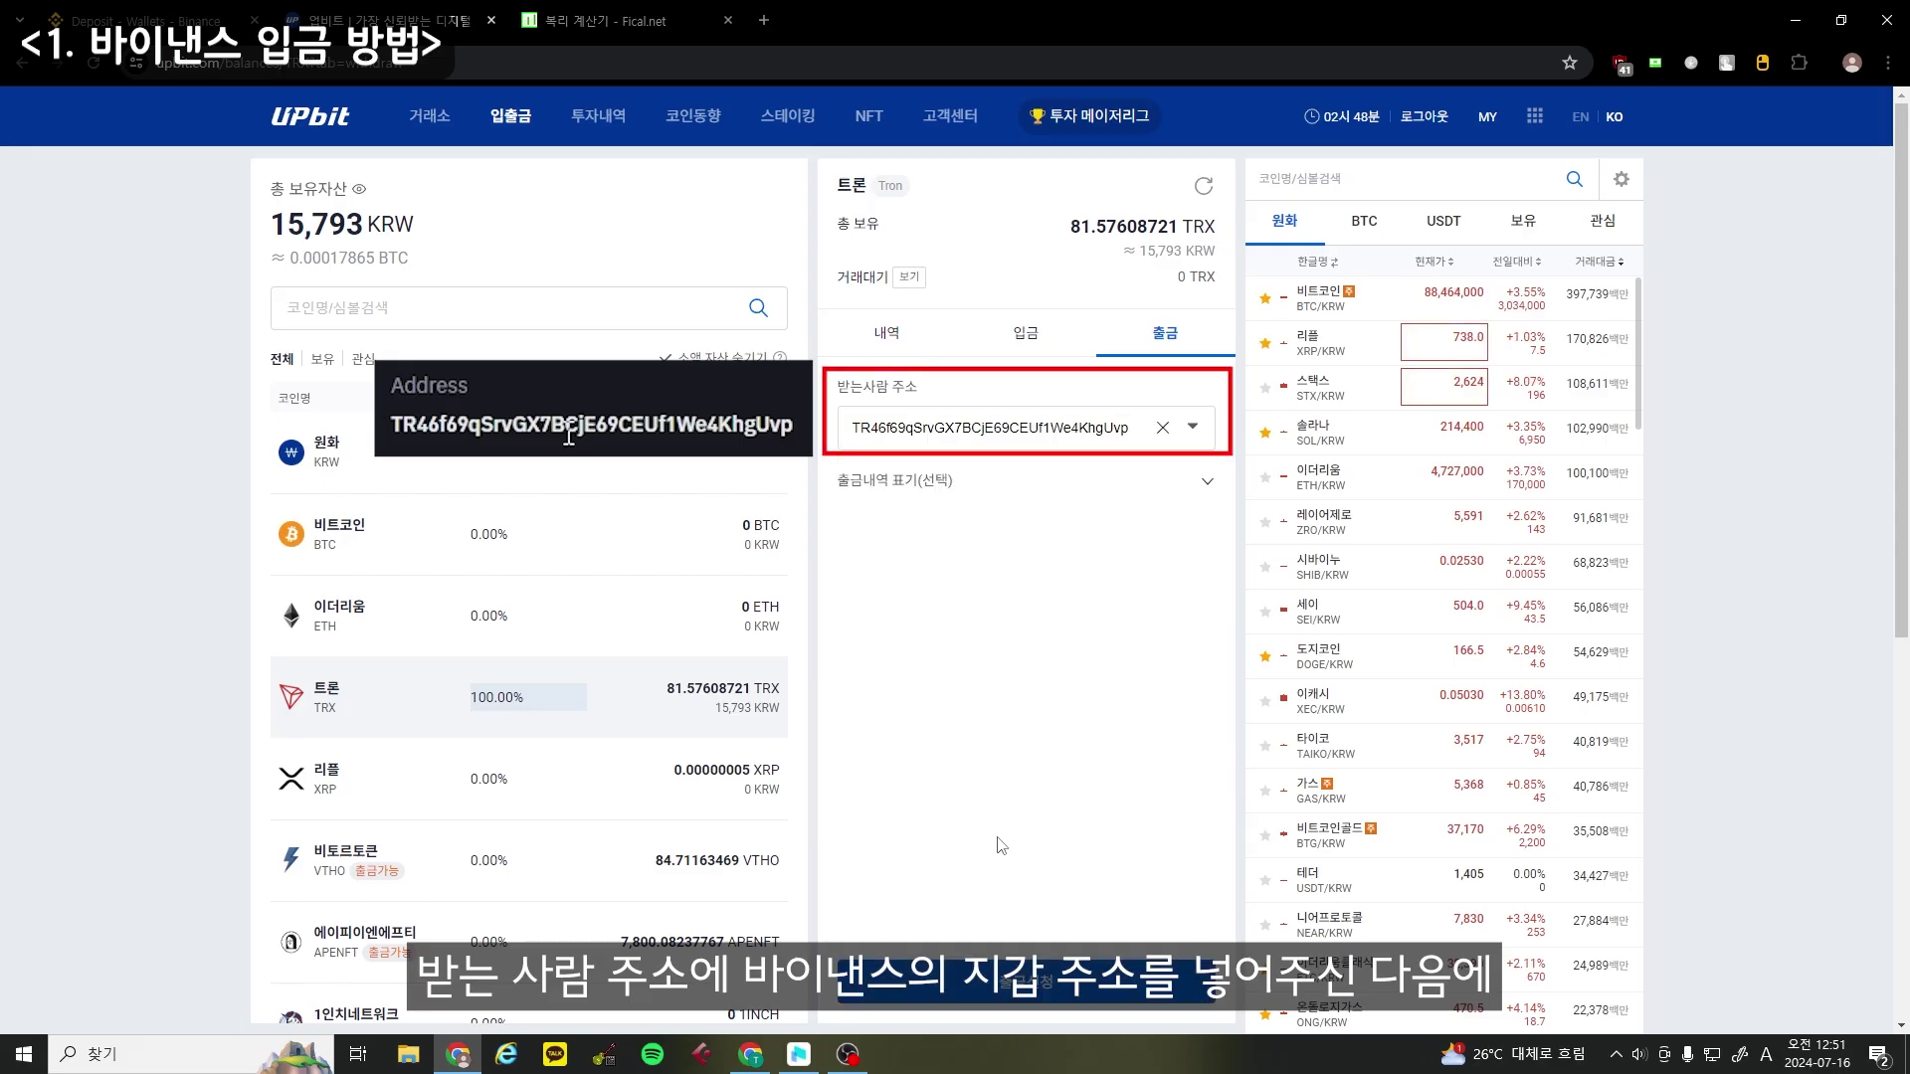
{"action": "left_click", "coordinate": [1027, 985]}
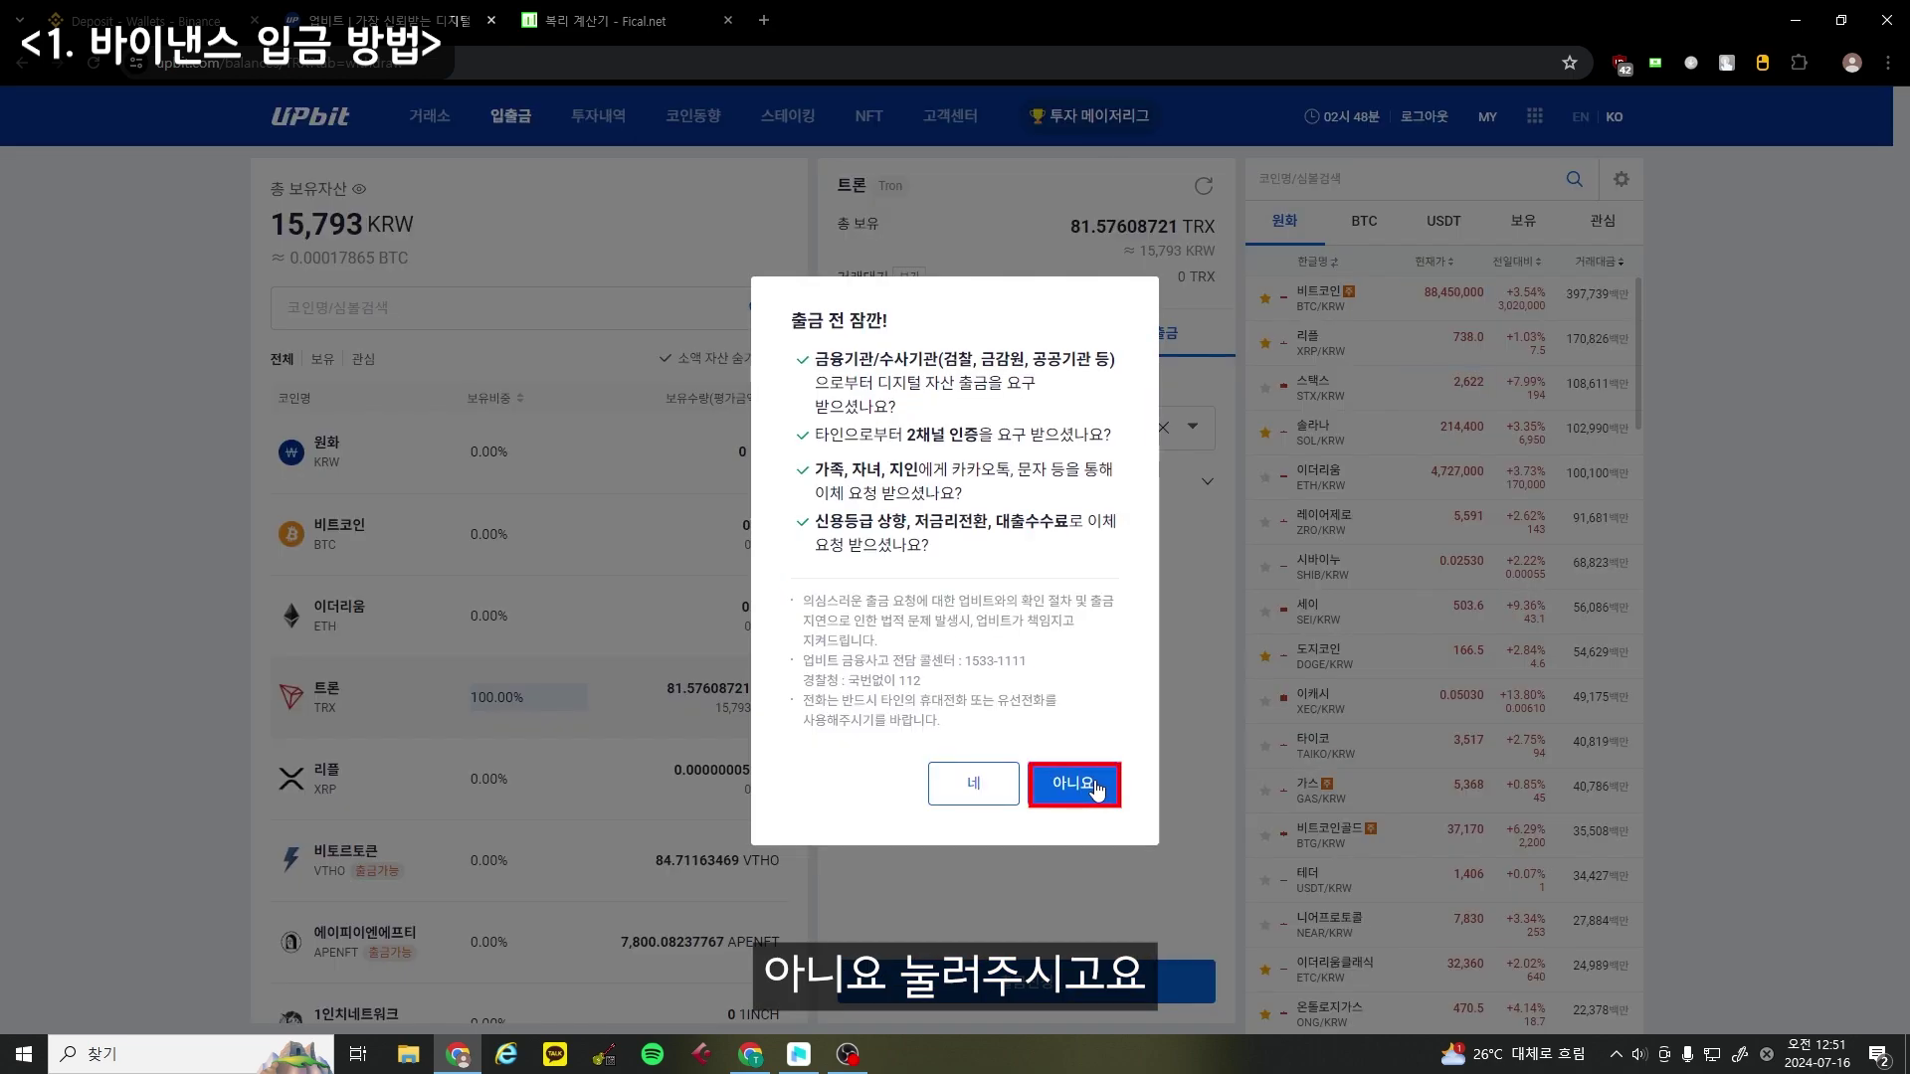
{"action": "left_click", "coordinate": [1094, 786]}
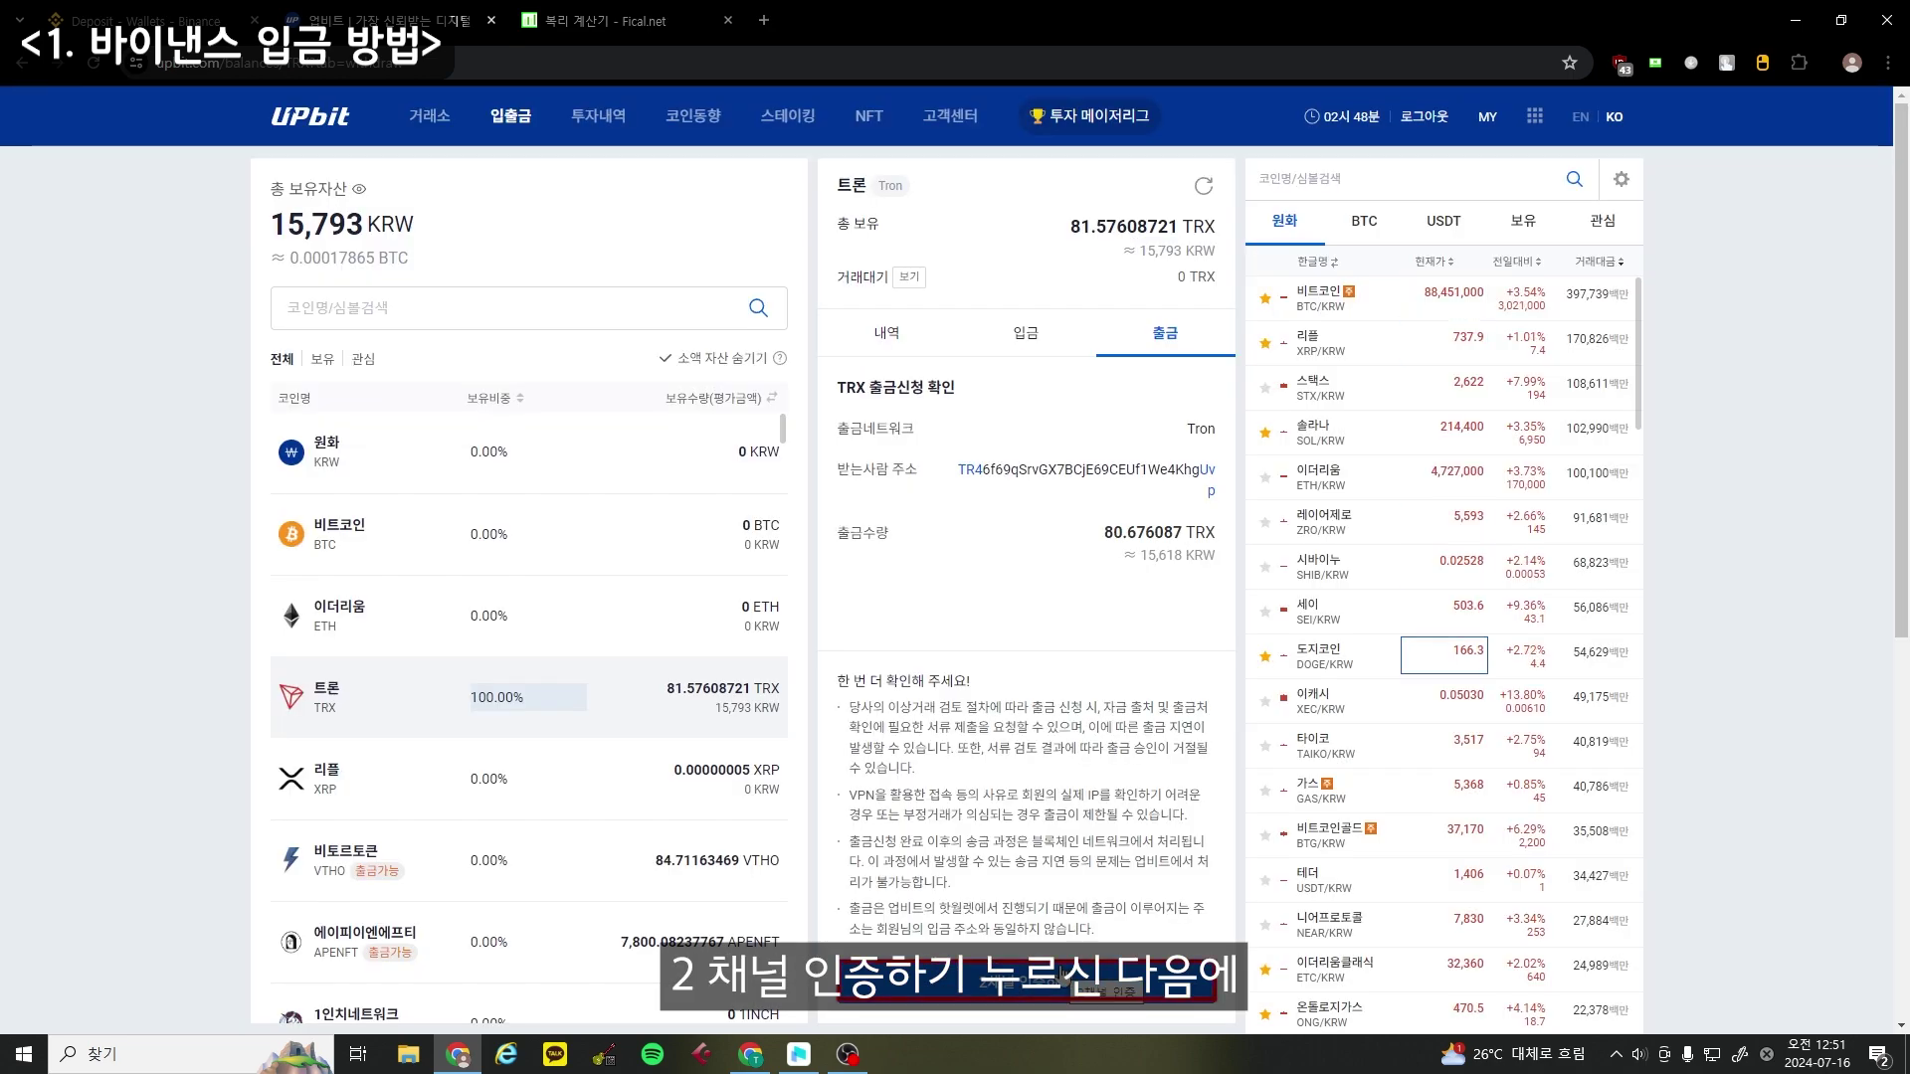
{"action": "left_click", "coordinate": [1106, 992]}
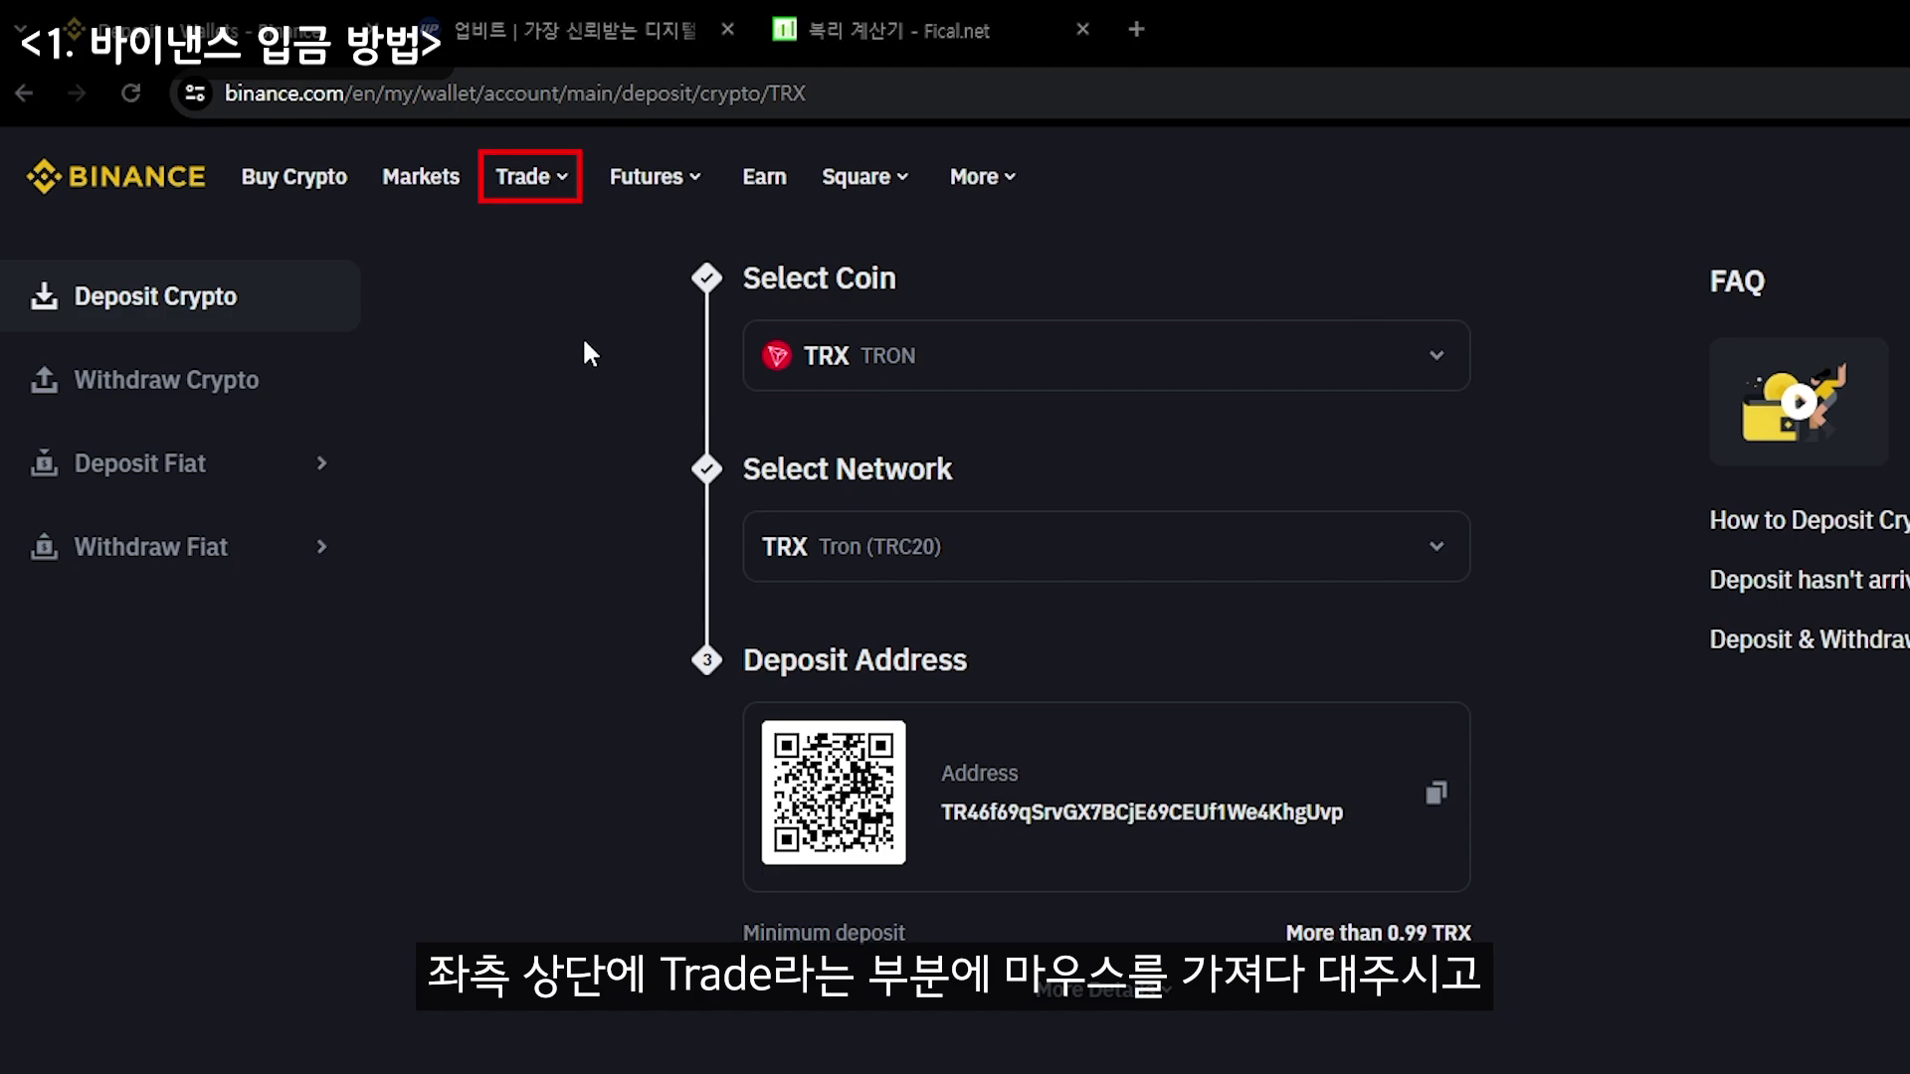
Step: Open Spot trading on the TRX/USDT pair
{"action": "mouse_move", "coordinate": [536, 179]}
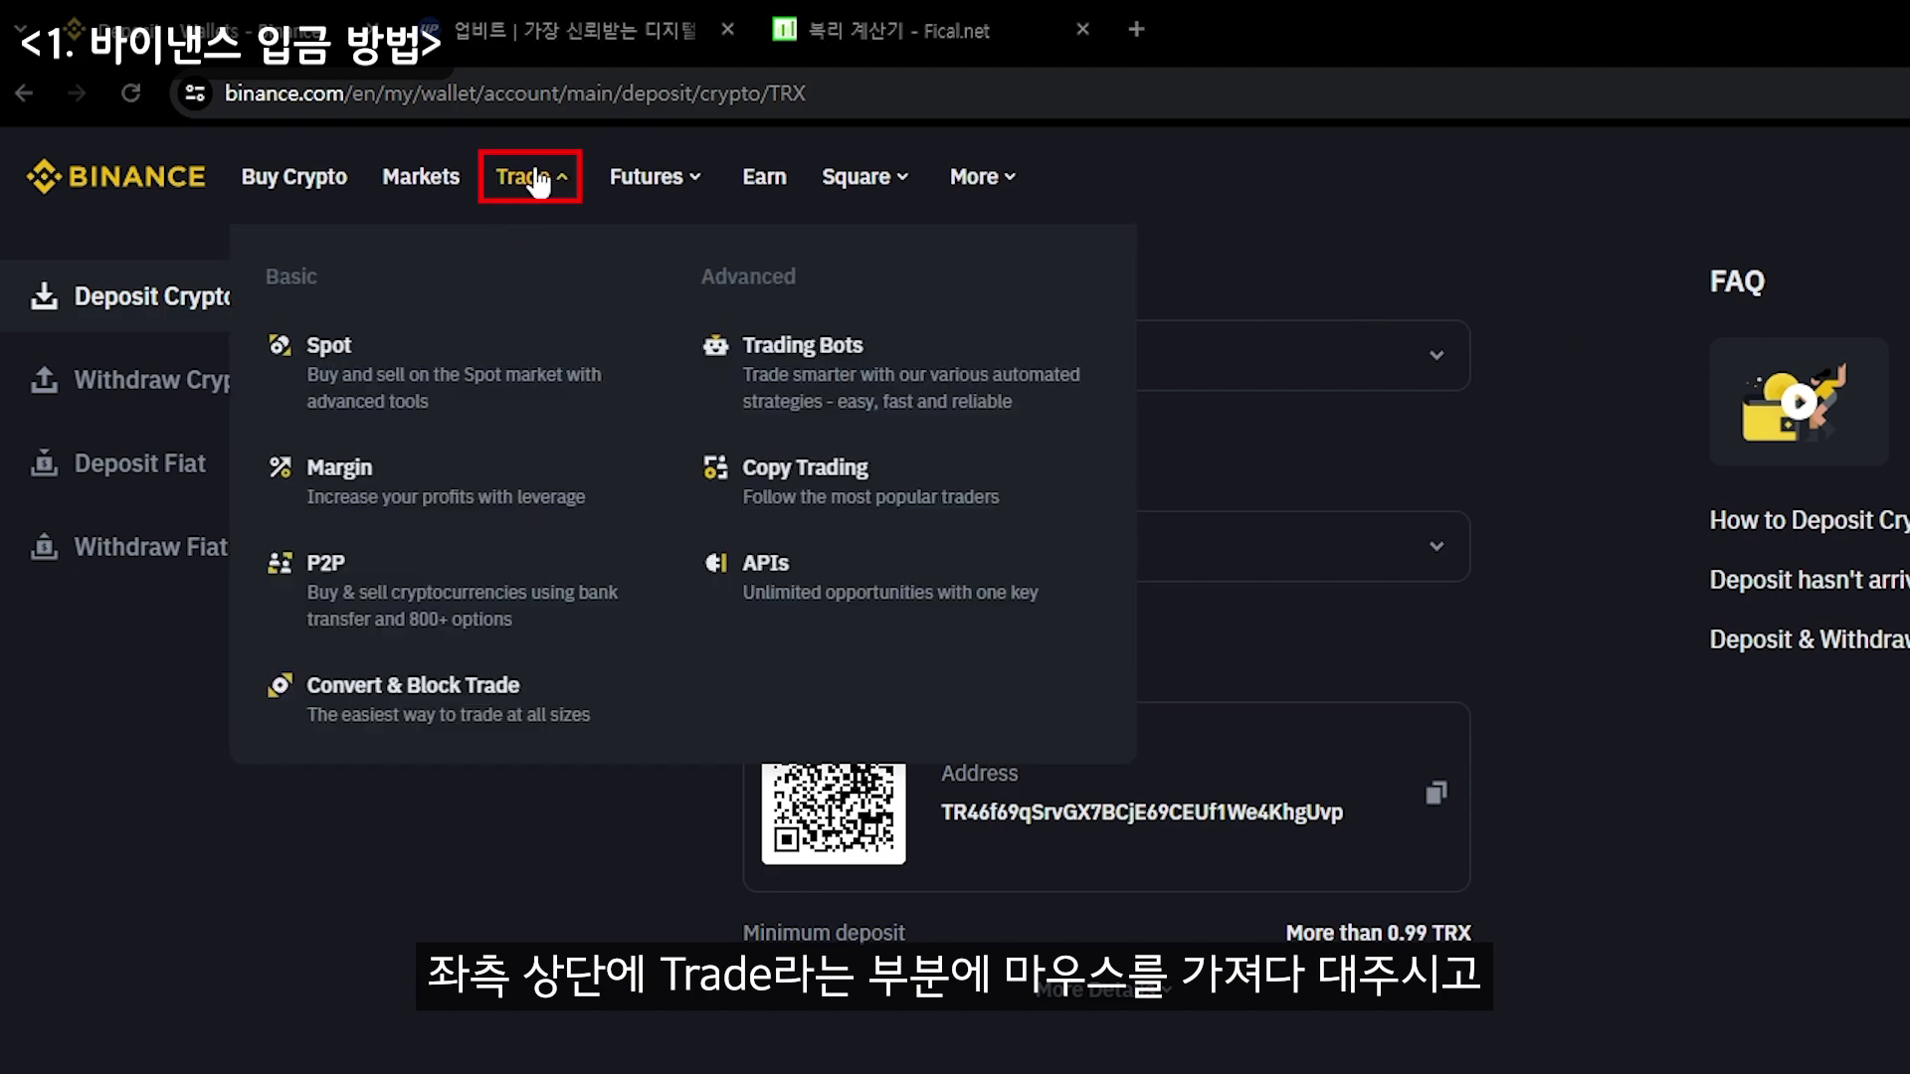
{"action": "left_click", "coordinate": [450, 398]}
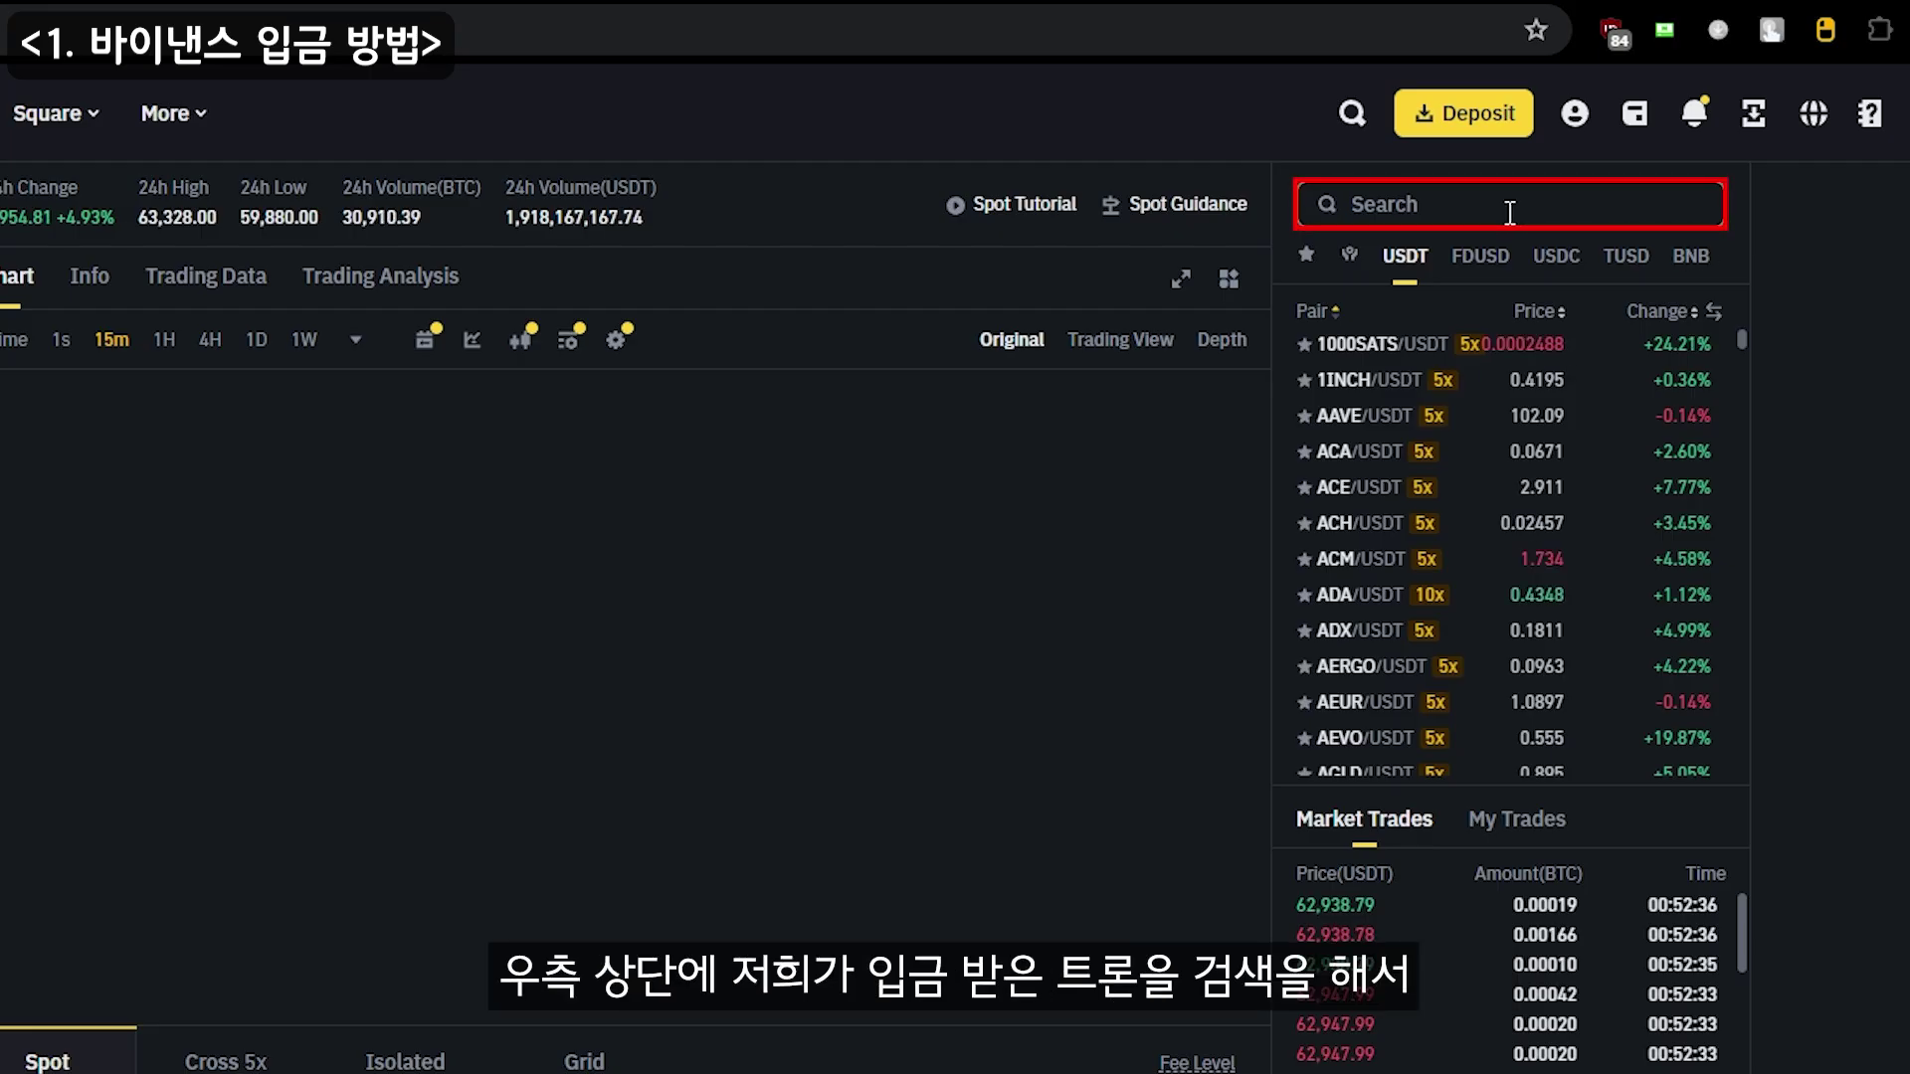
{"action": "left_click", "coordinate": [1548, 179]}
{"action": "type", "text": "trx"}
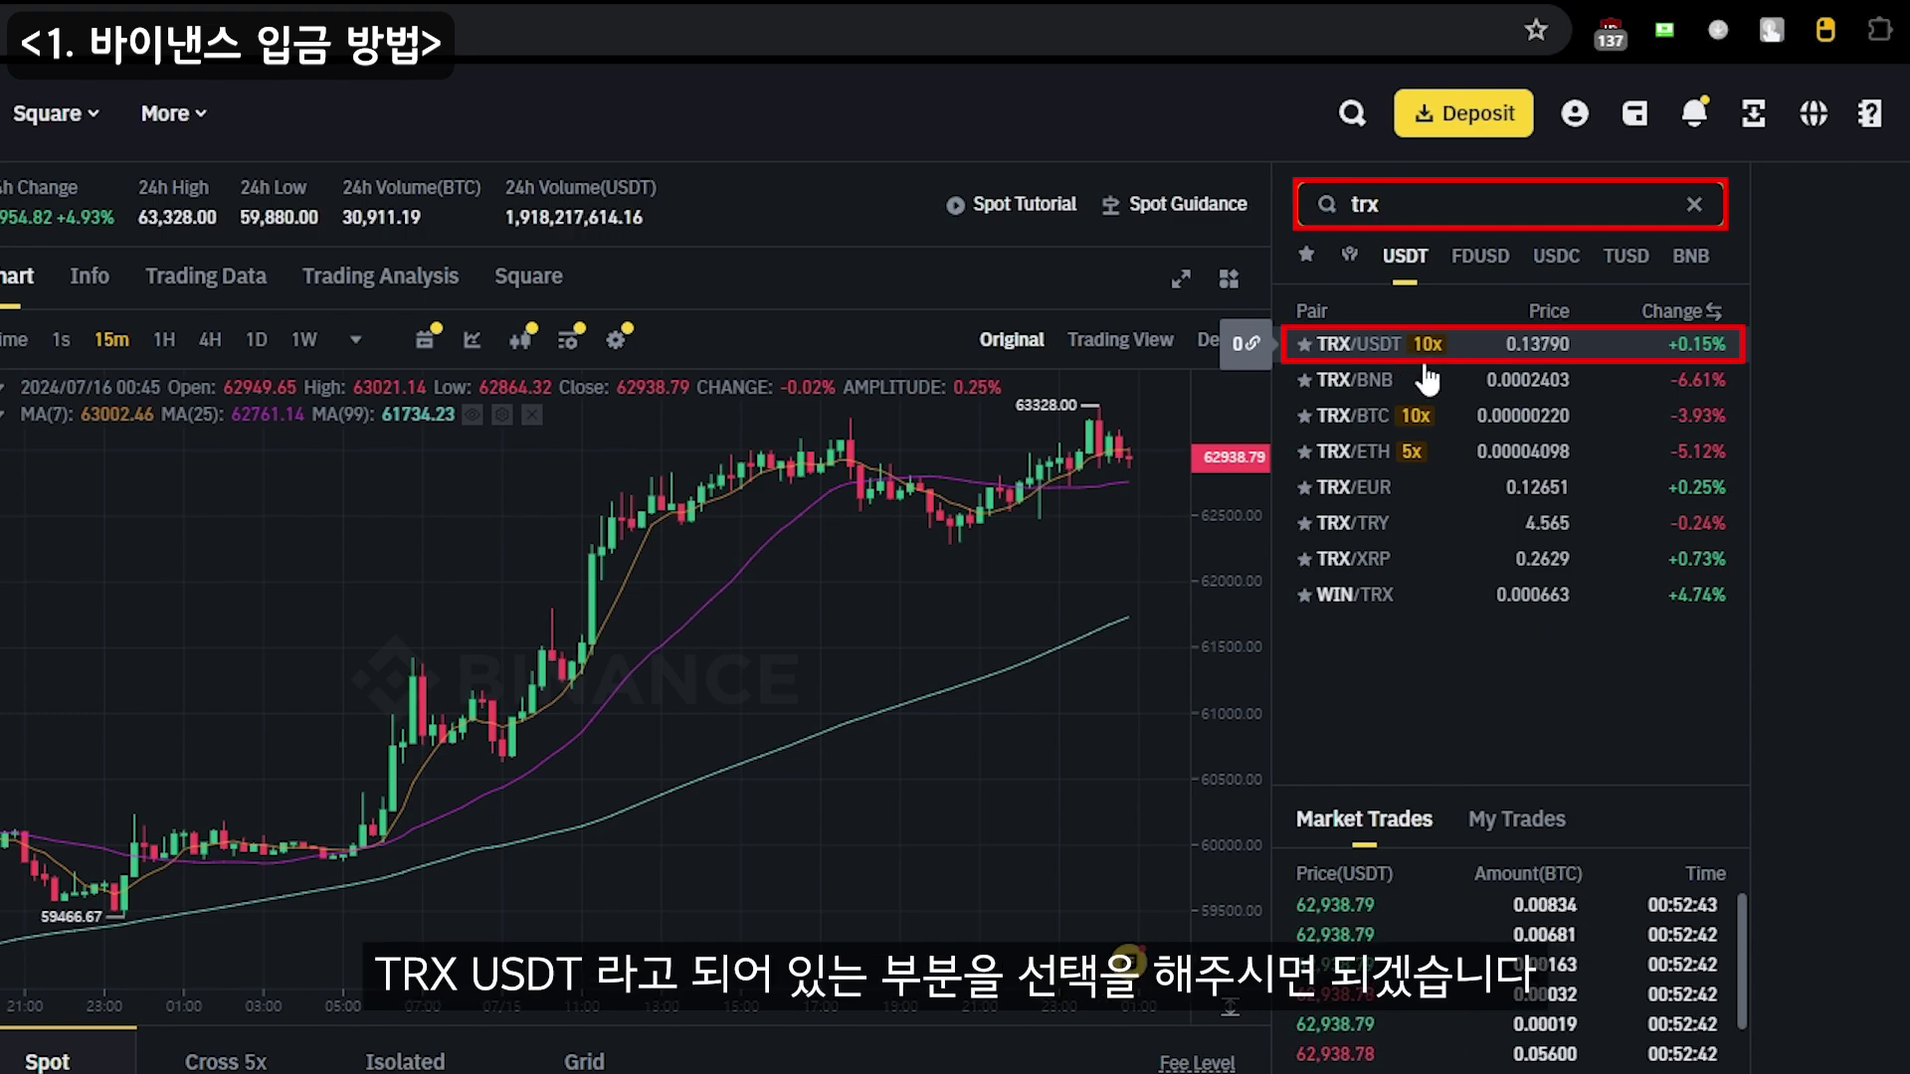
{"action": "left_click", "coordinate": [1425, 360]}
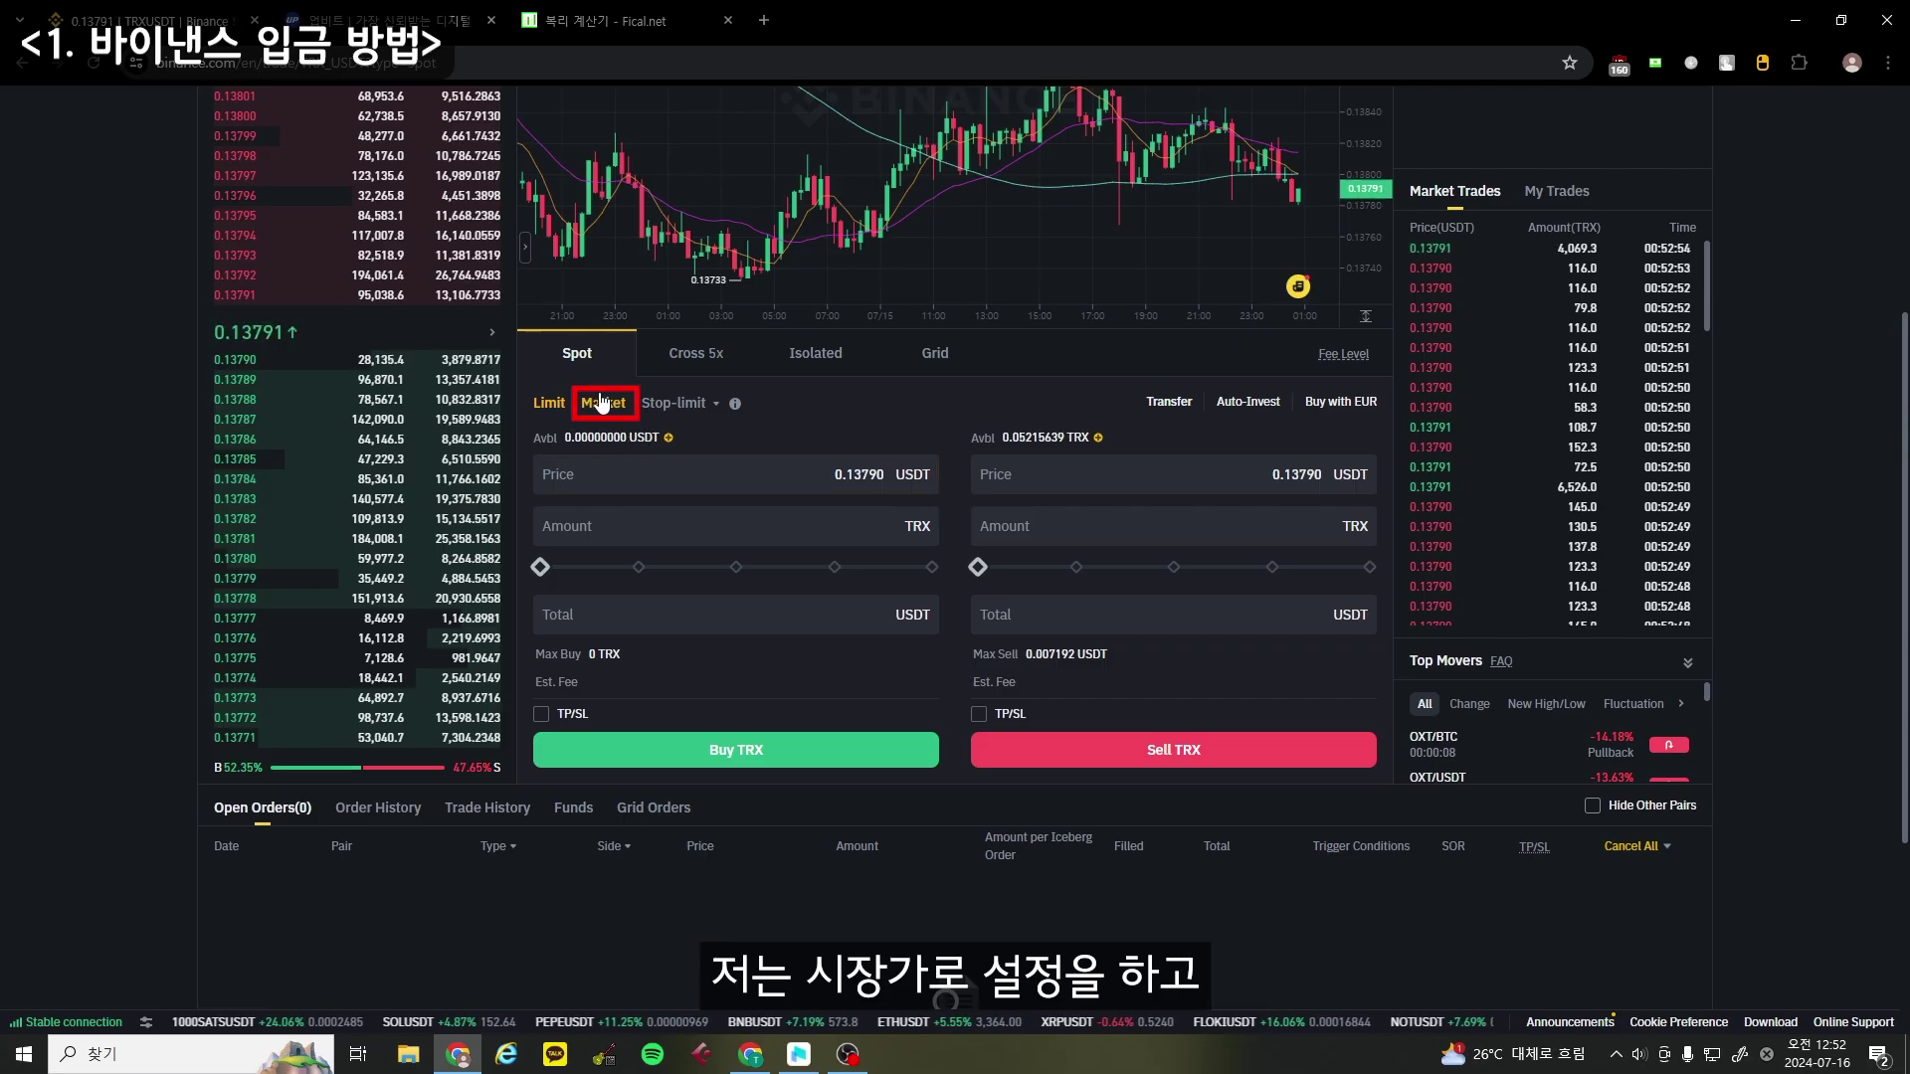
Step: Switch to a Market order and set the Sell amount to 100% of TRX
{"action": "left_click", "coordinate": [494, 460]}
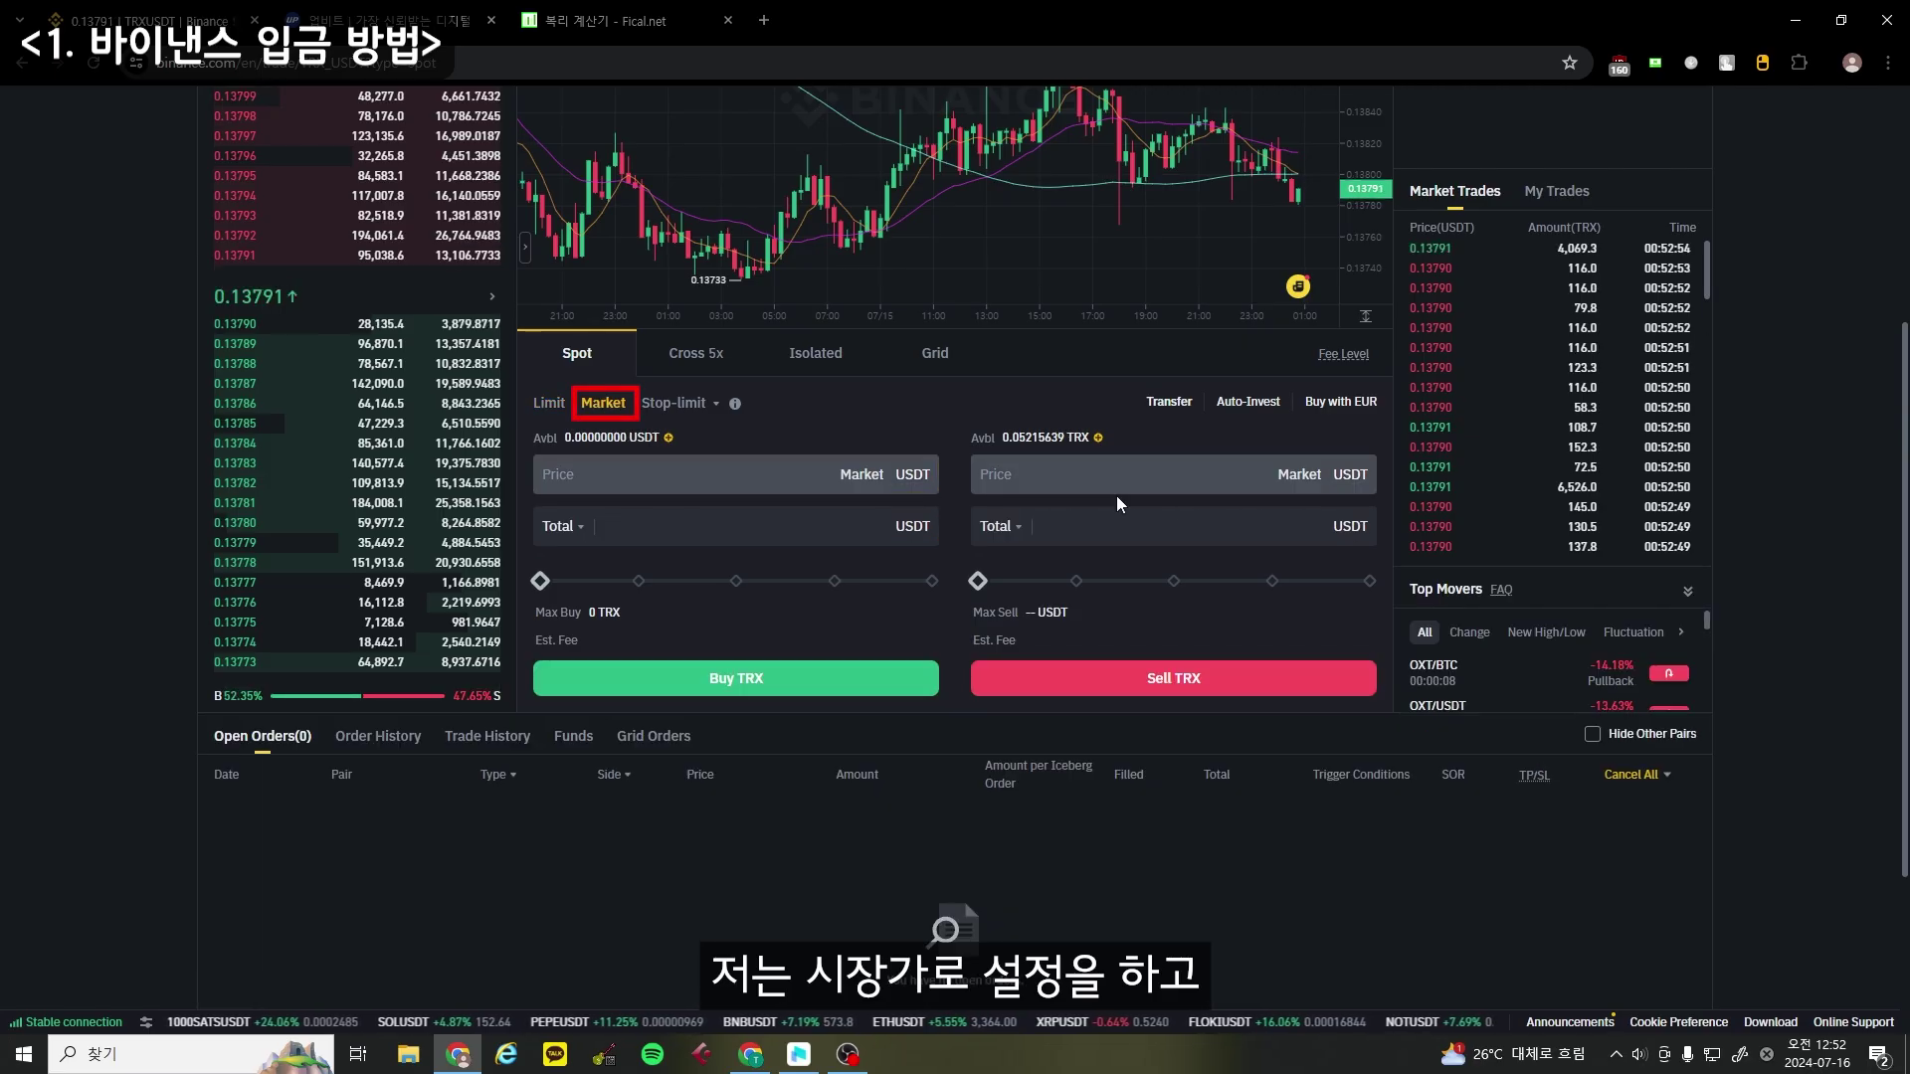
{"action": "left_click", "coordinate": [1366, 587]}
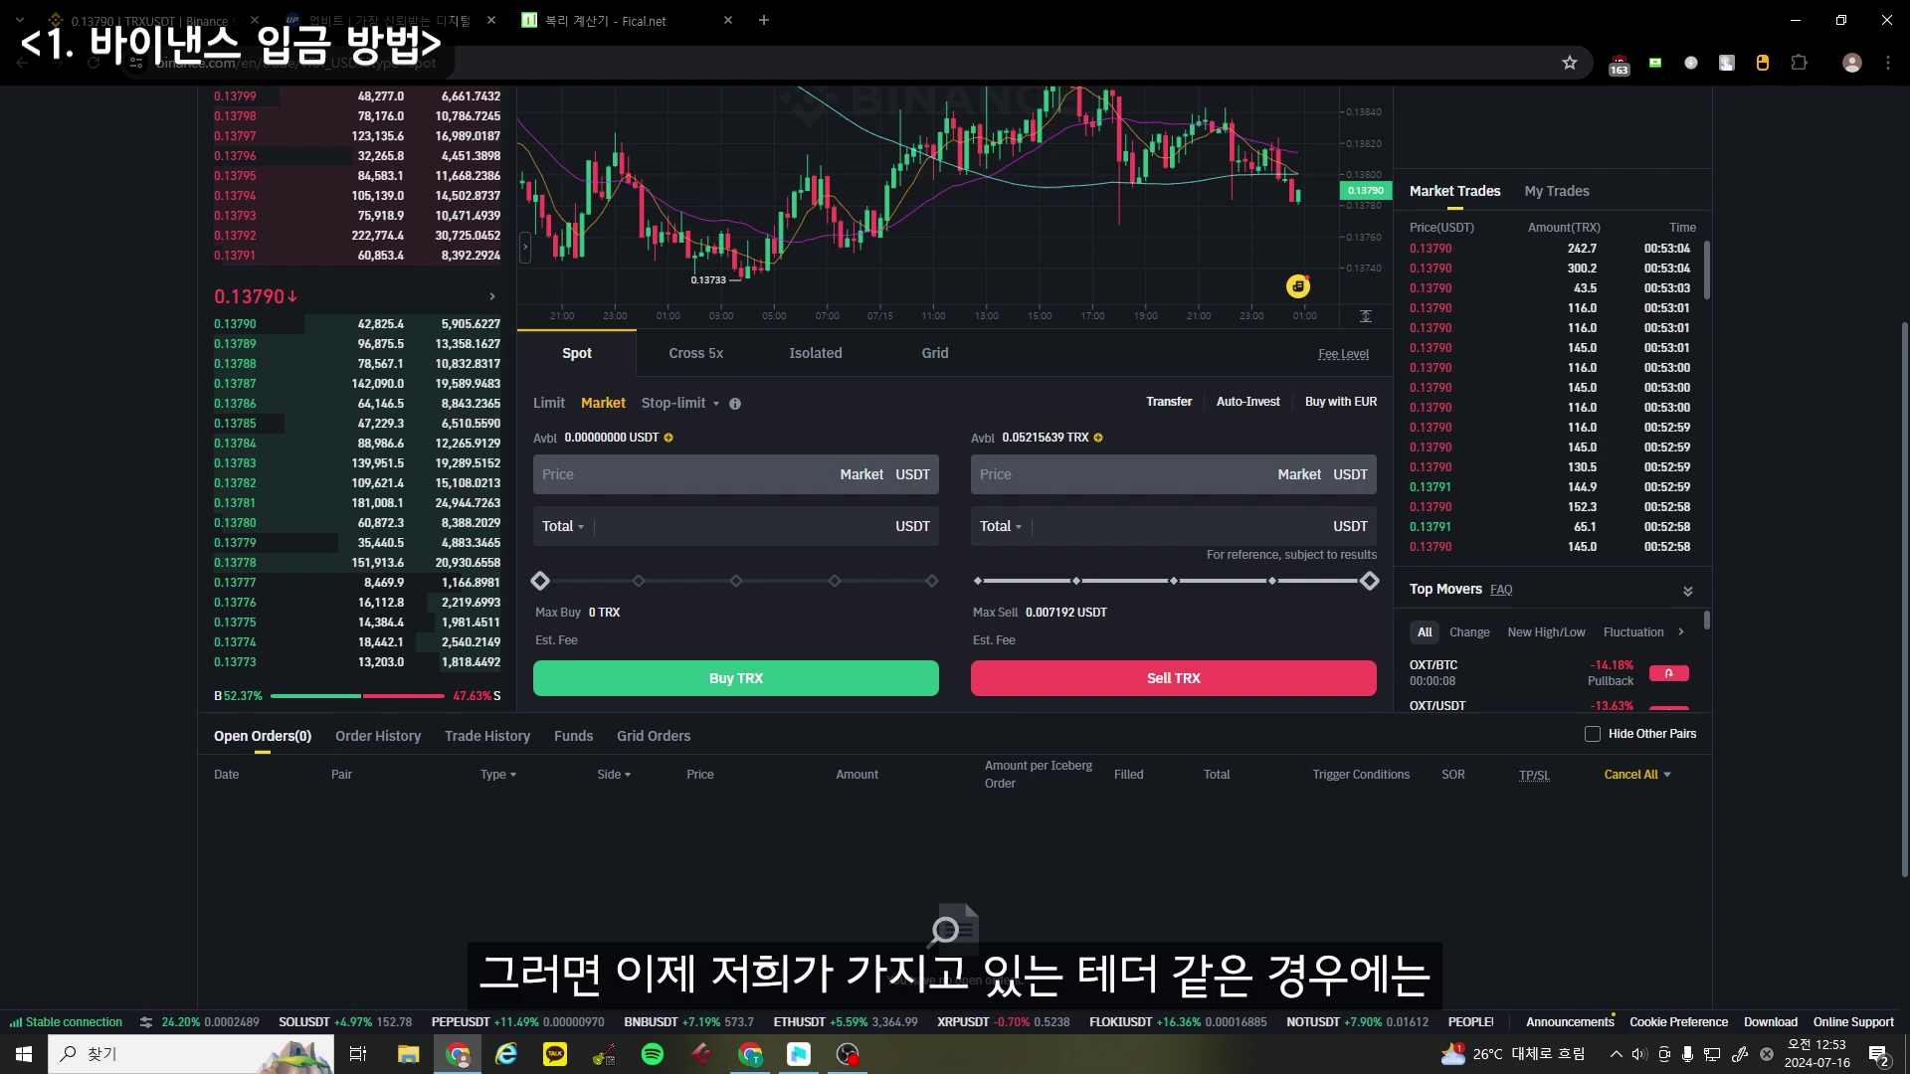
{"action": "scroll", "coordinate": [455, 909], "scroll_direction": "up", "scroll_amount": 2}
{"action": "scroll", "coordinate": [456, 909], "scroll_direction": "up", "scroll_amount": 3}
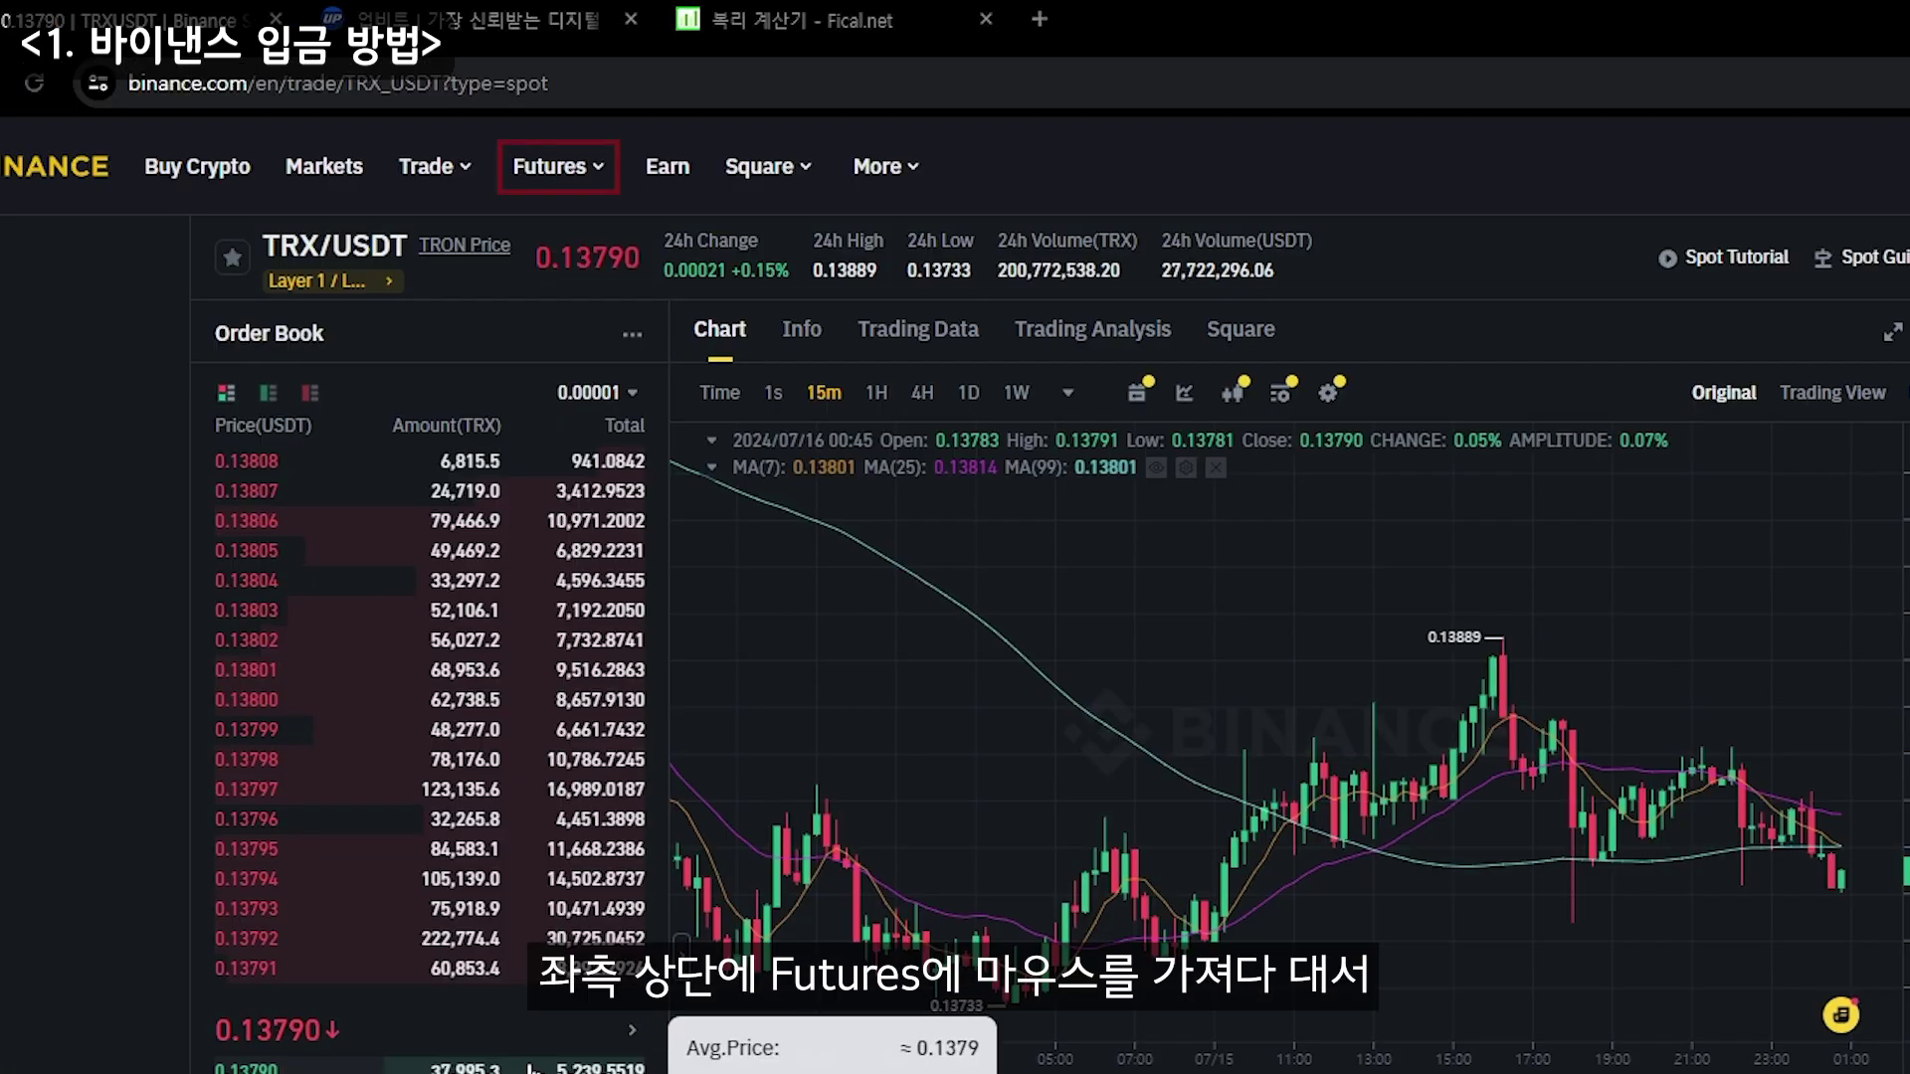
Step: Open ETHUSDT USDⓈ-M Futures and bring up the Fiat and Spot to futures USDT transfer
{"action": "mouse_move", "coordinate": [550, 167]}
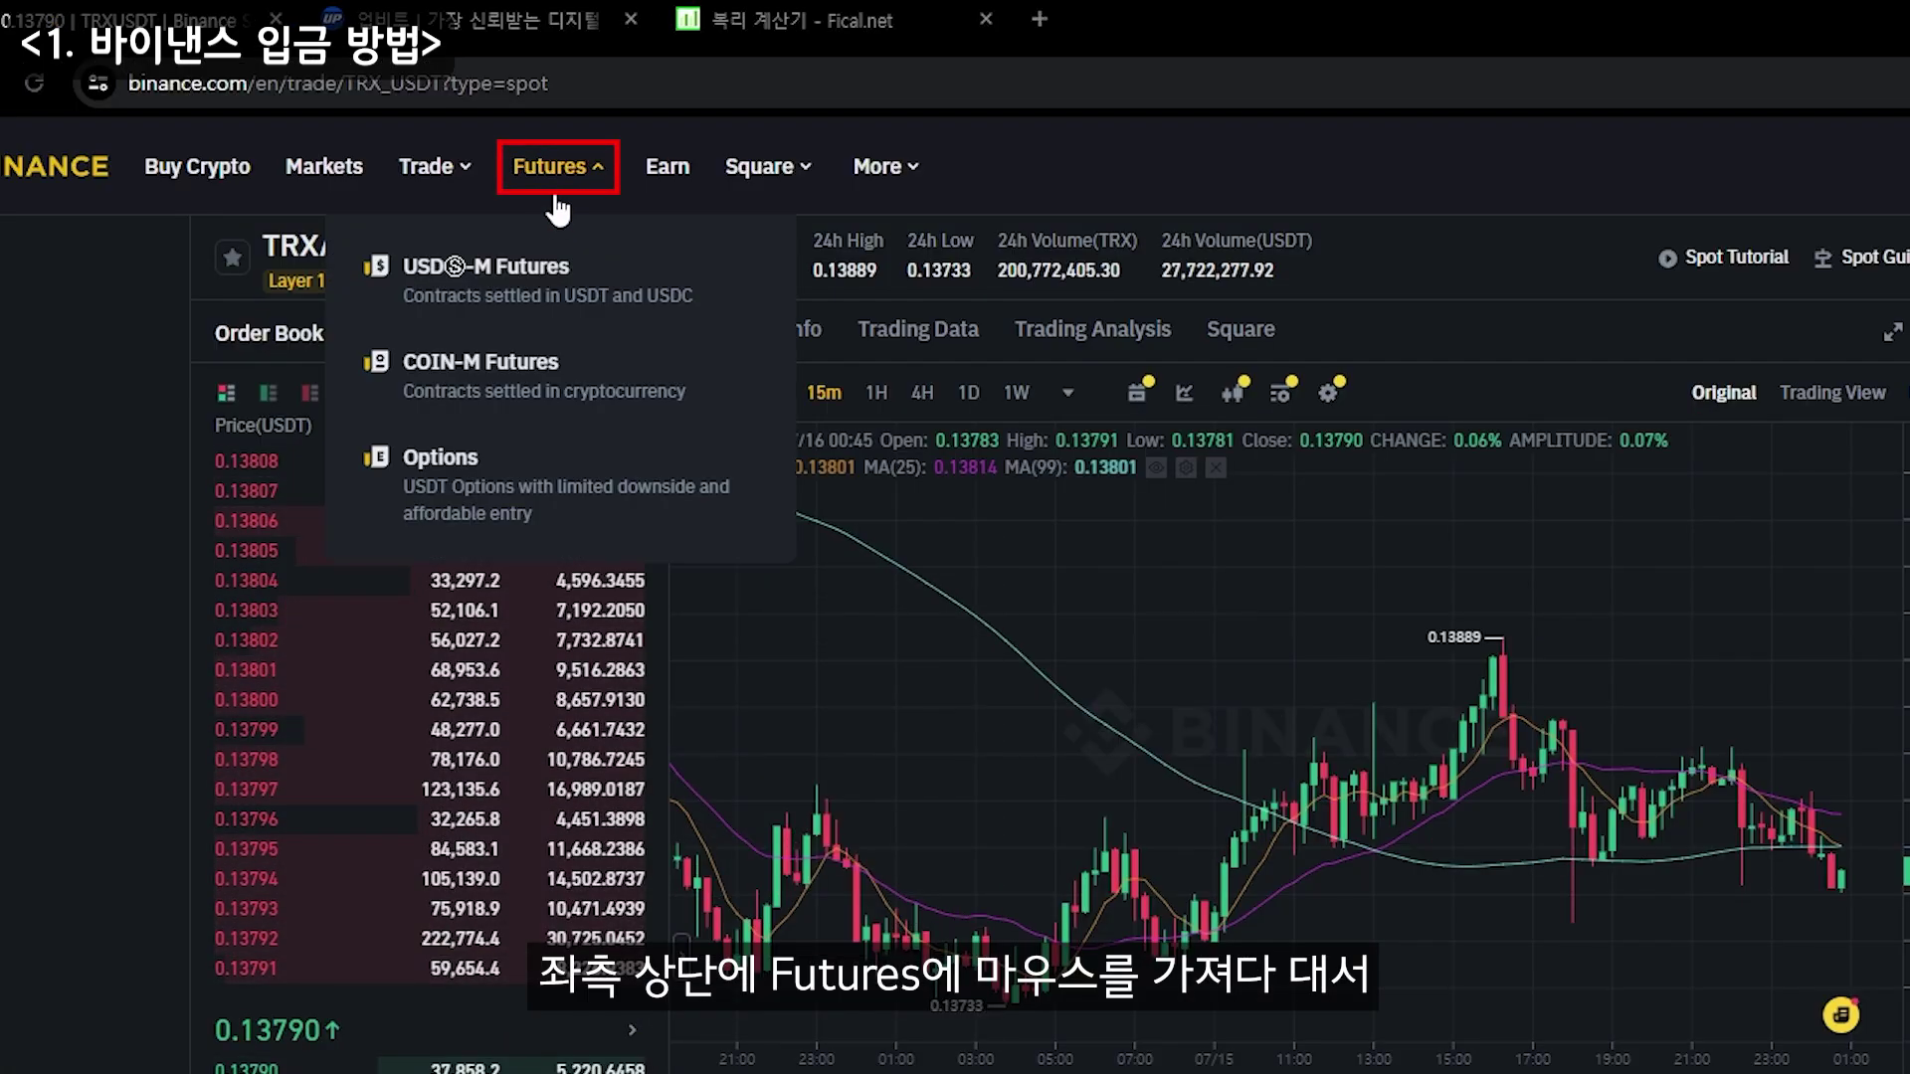
{"action": "left_click", "coordinate": [516, 286]}
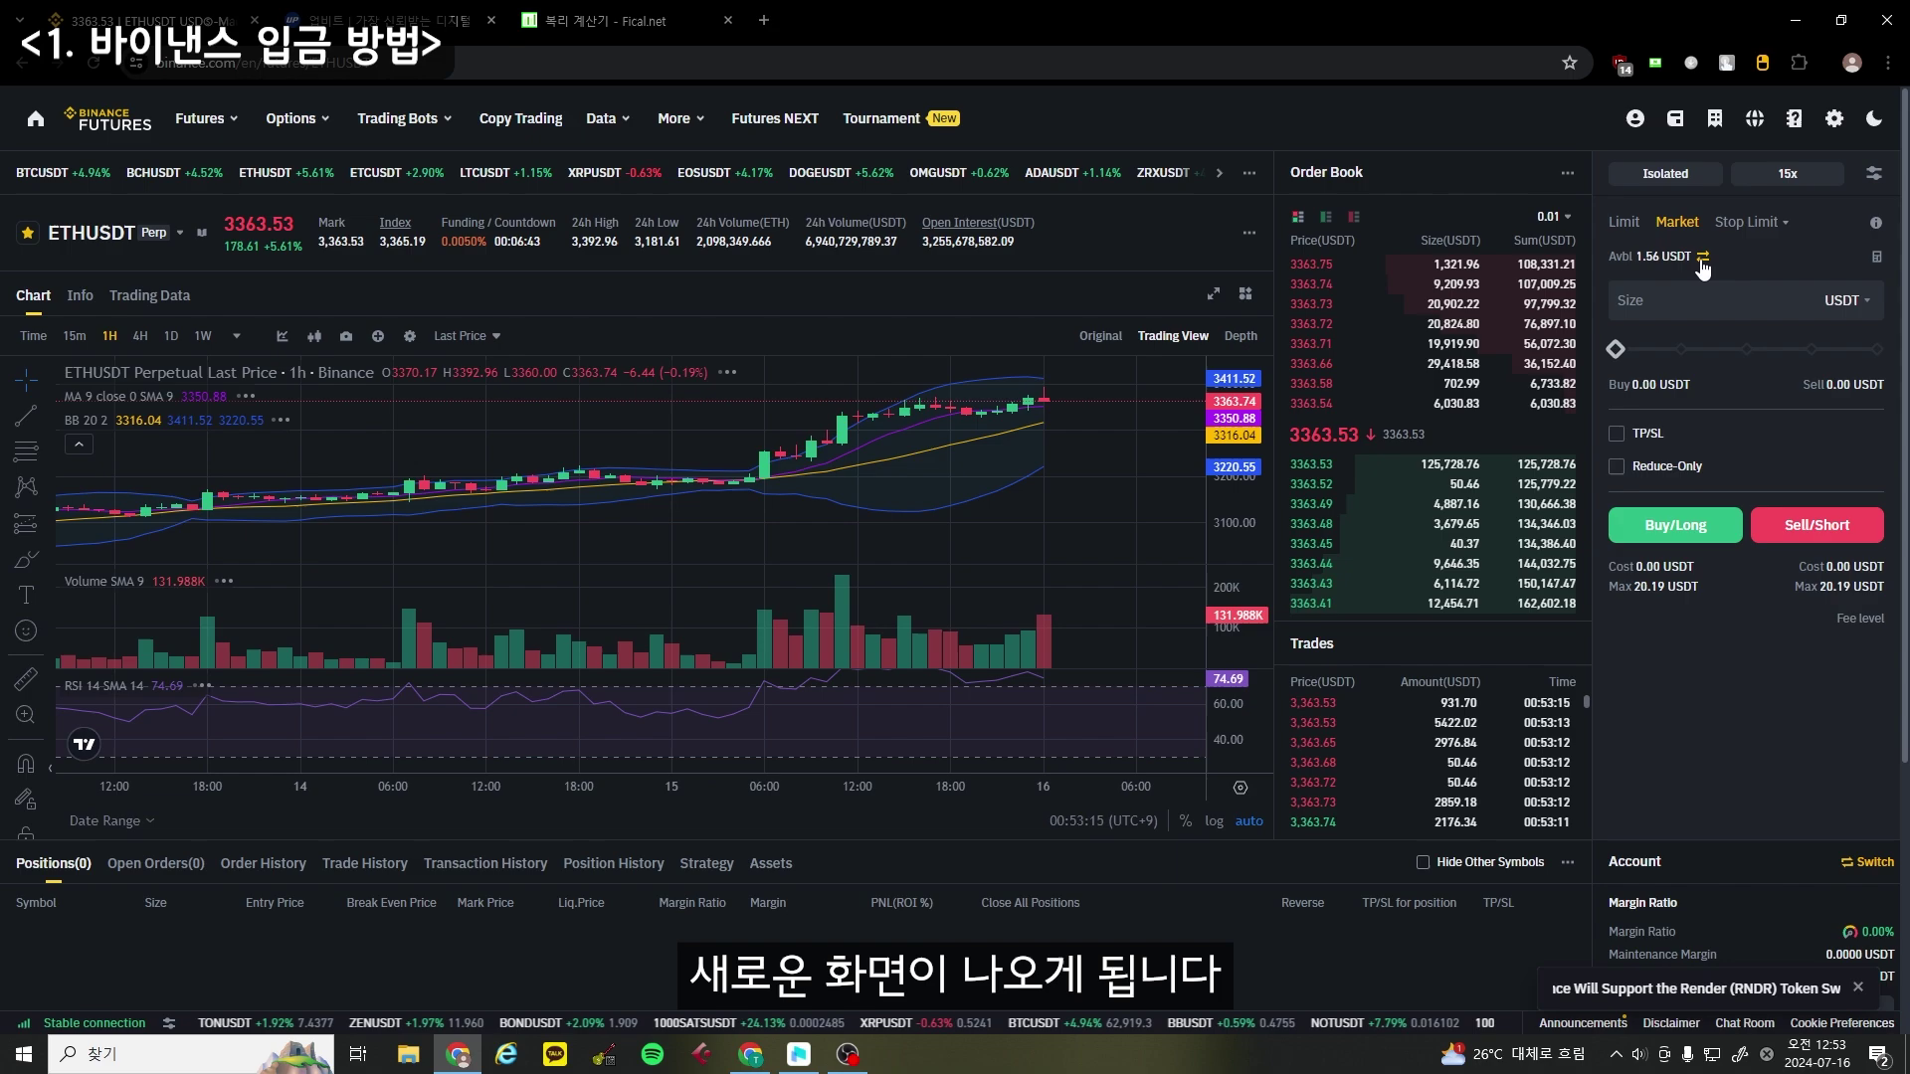
{"action": "left_click", "coordinate": [1599, 378]}
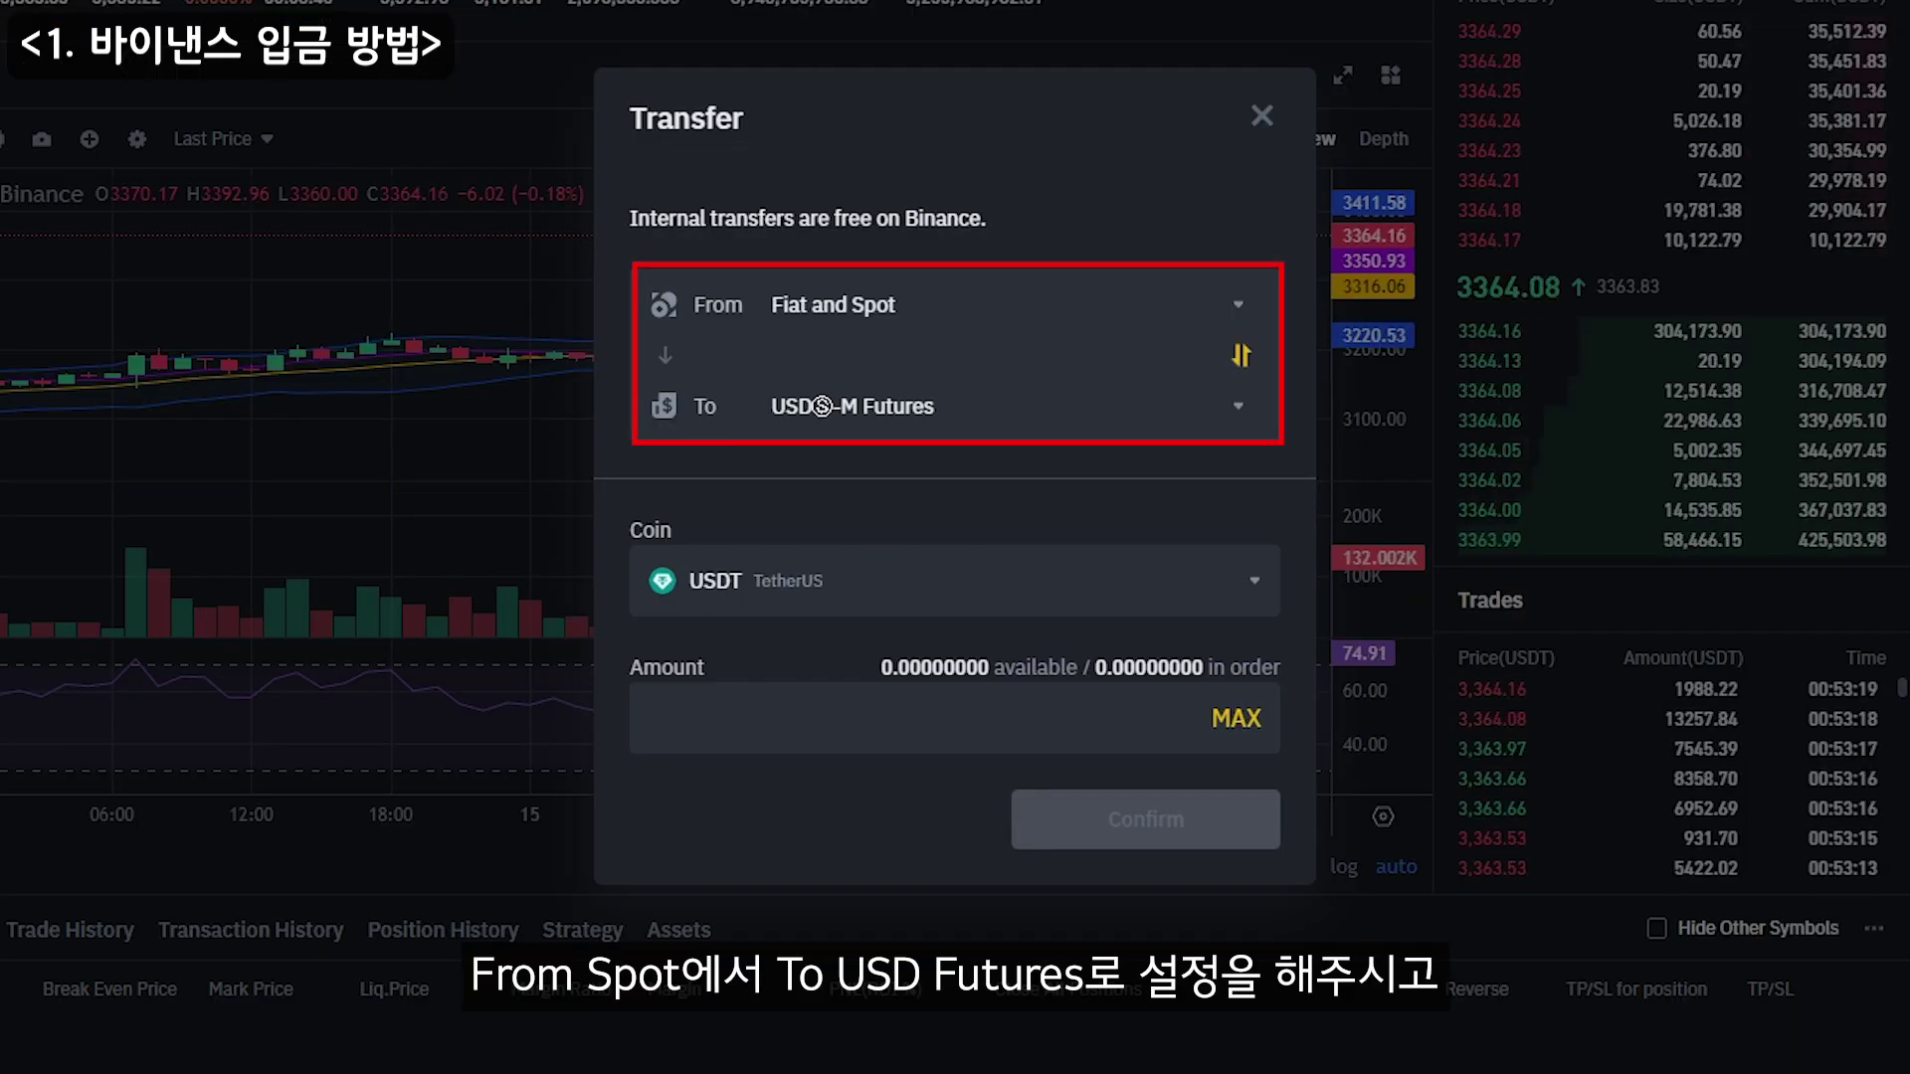
Step: Fill the transfer amount with MAX, then close the Transfer dialog without sending
{"action": "left_click", "coordinate": [1236, 731]}
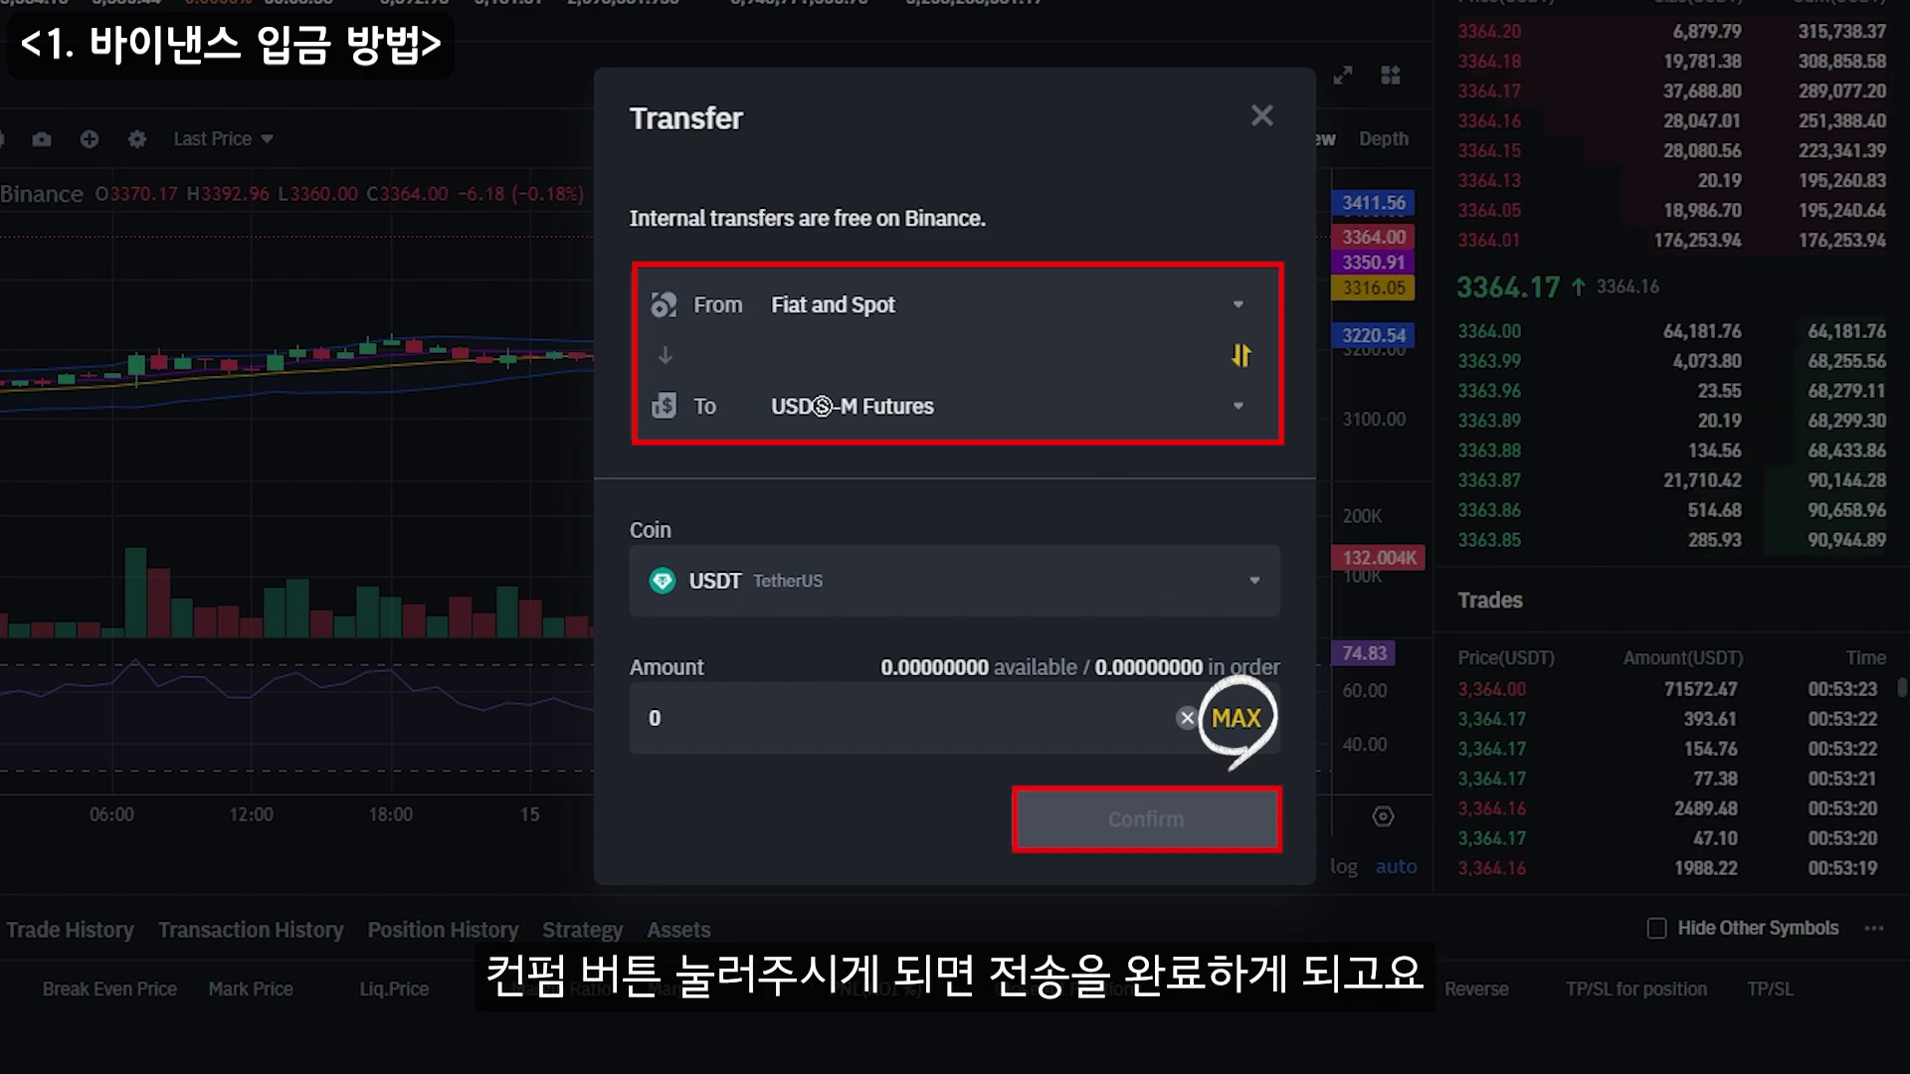
{"action": "left_click", "coordinate": [1261, 115]}
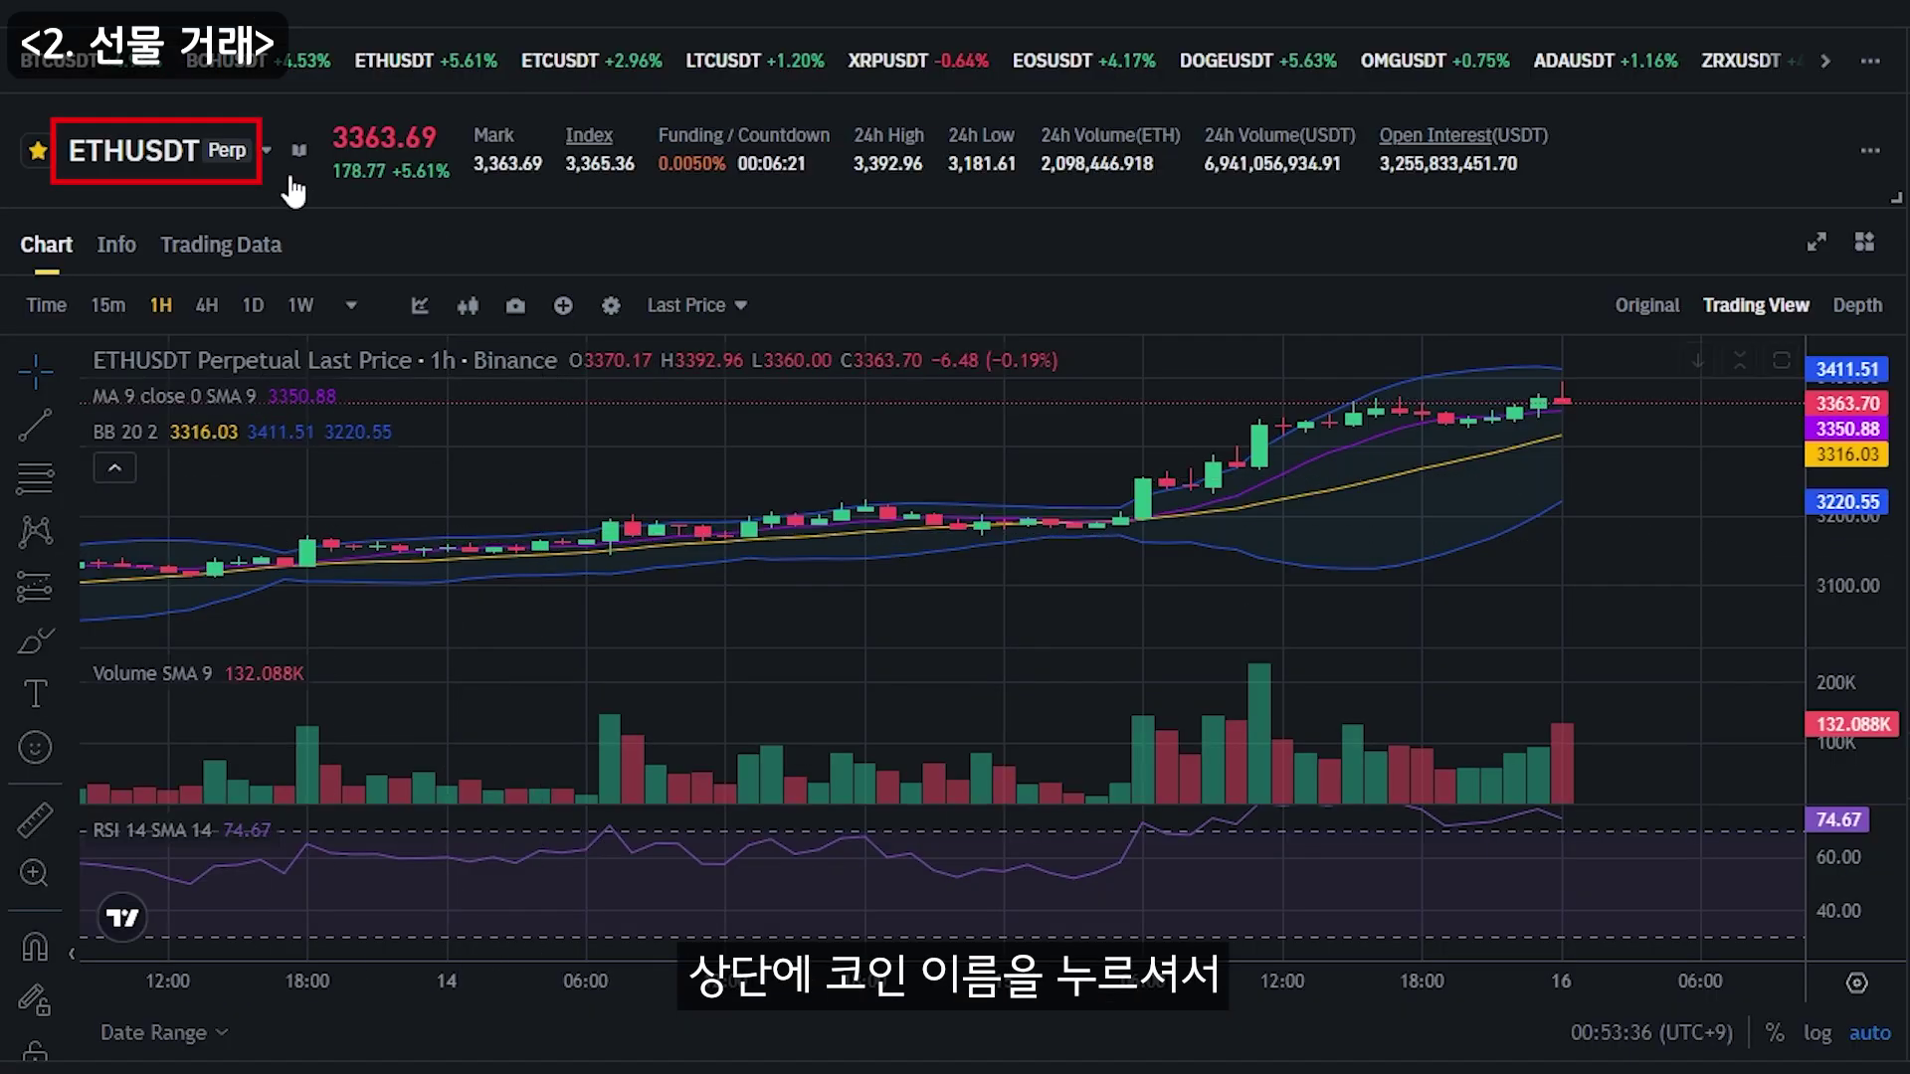
{"action": "left_click", "coordinate": [124, 239]}
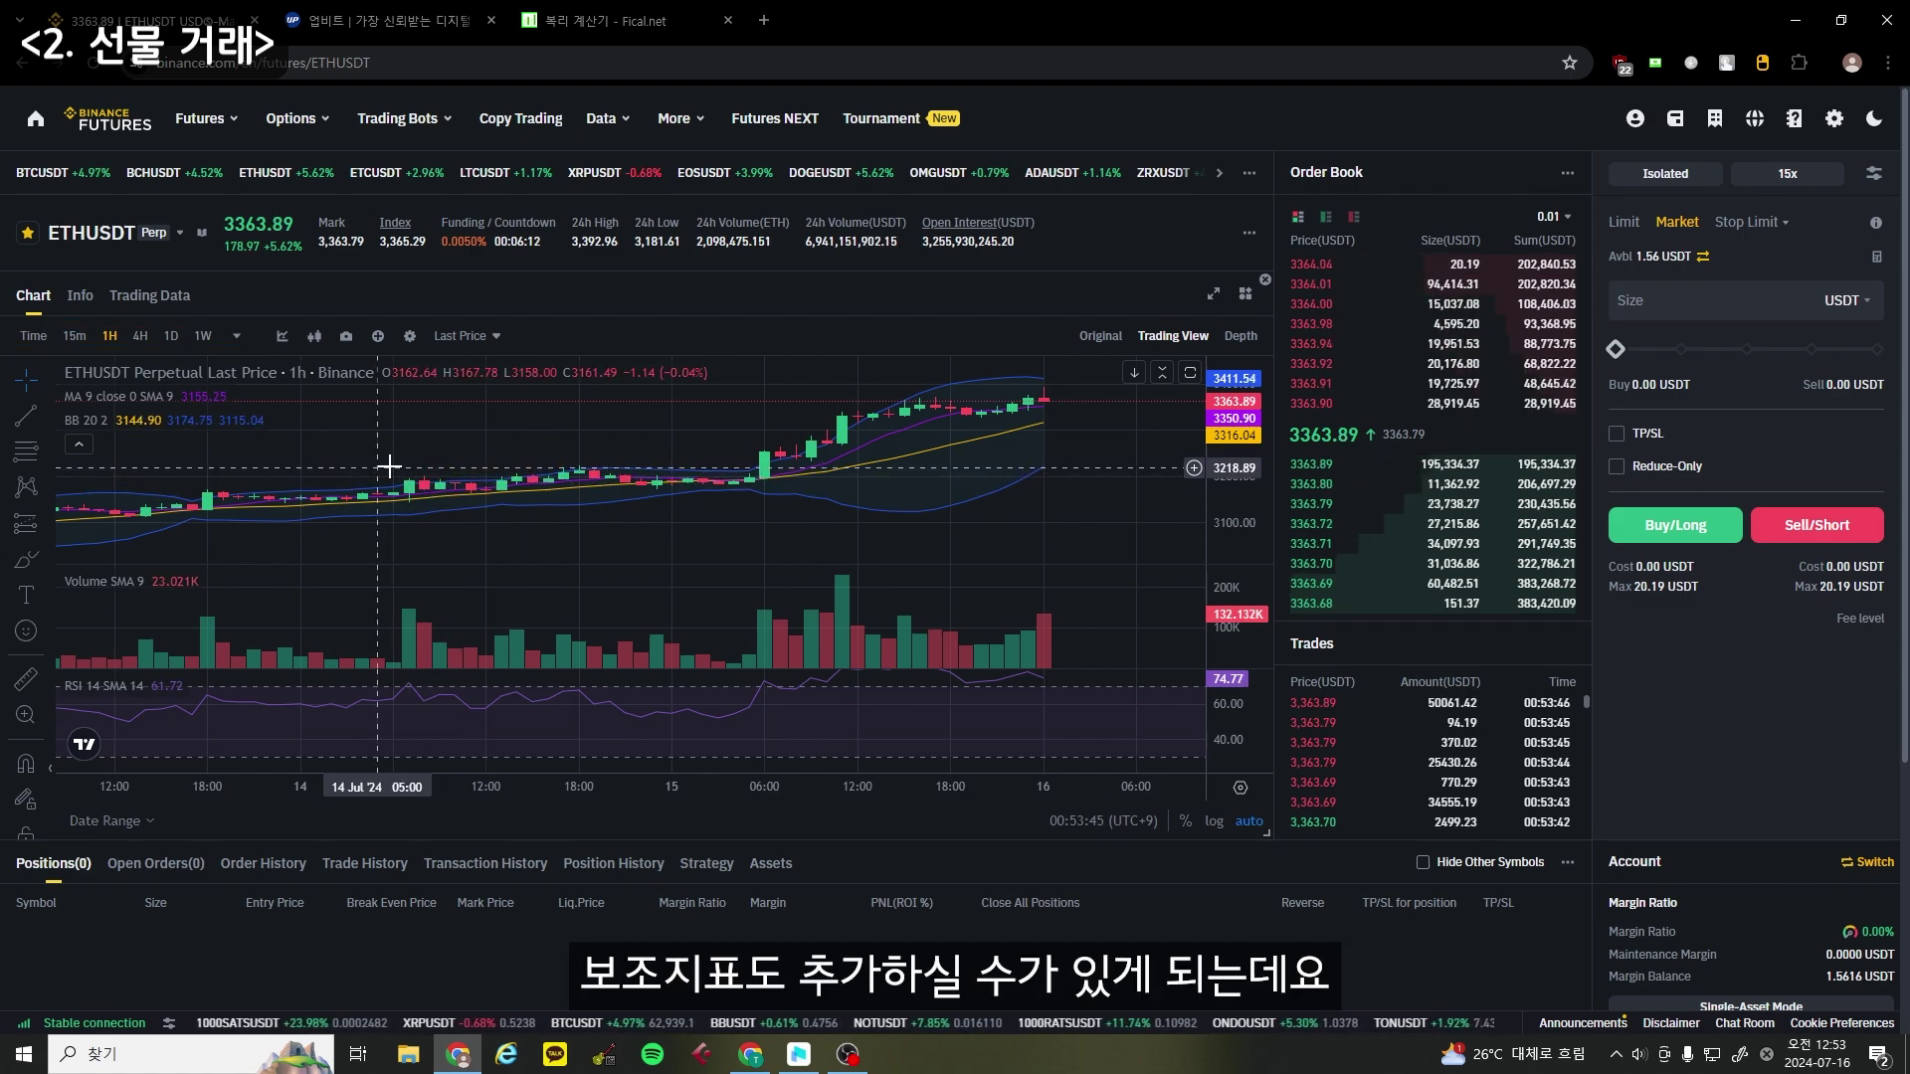
{"action": "left_click", "coordinate": [284, 338]}
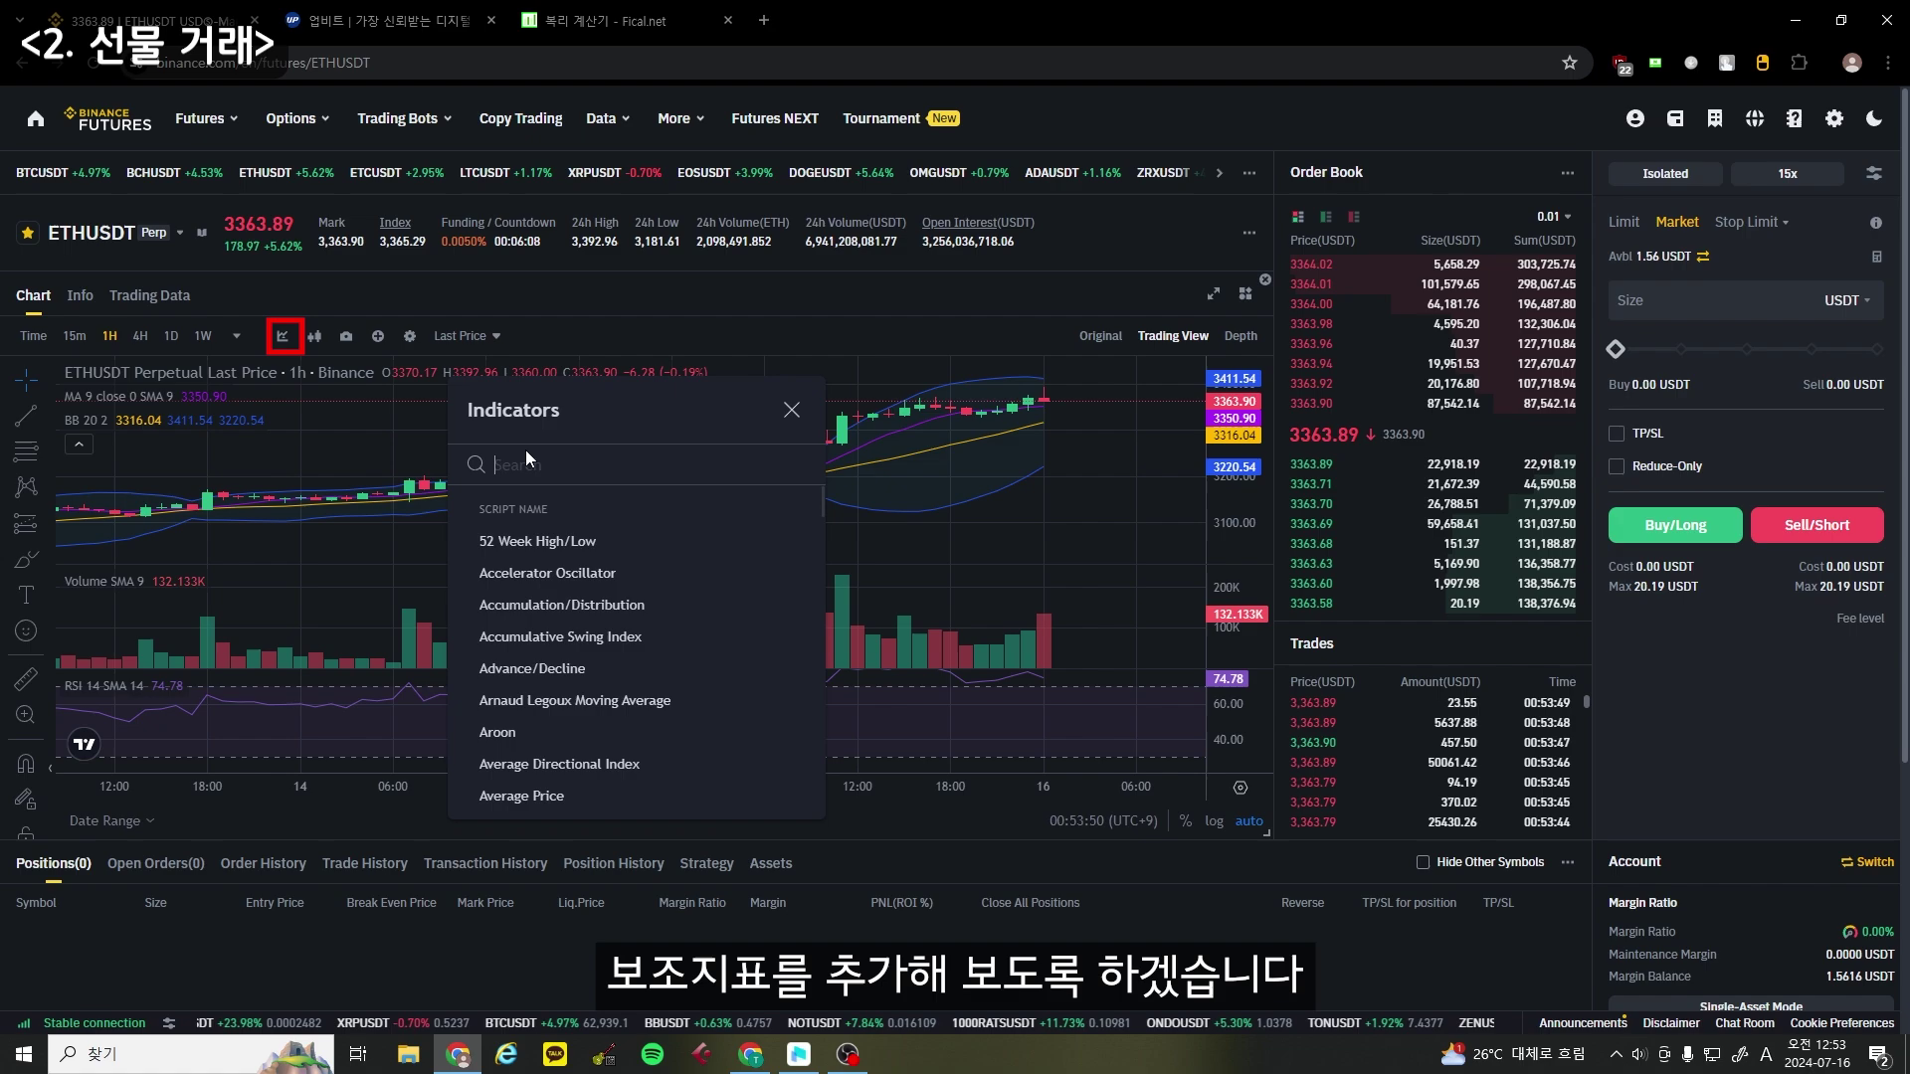
{"action": "type", "text": "boll"}
{"action": "key", "text": "ctrl+a"}
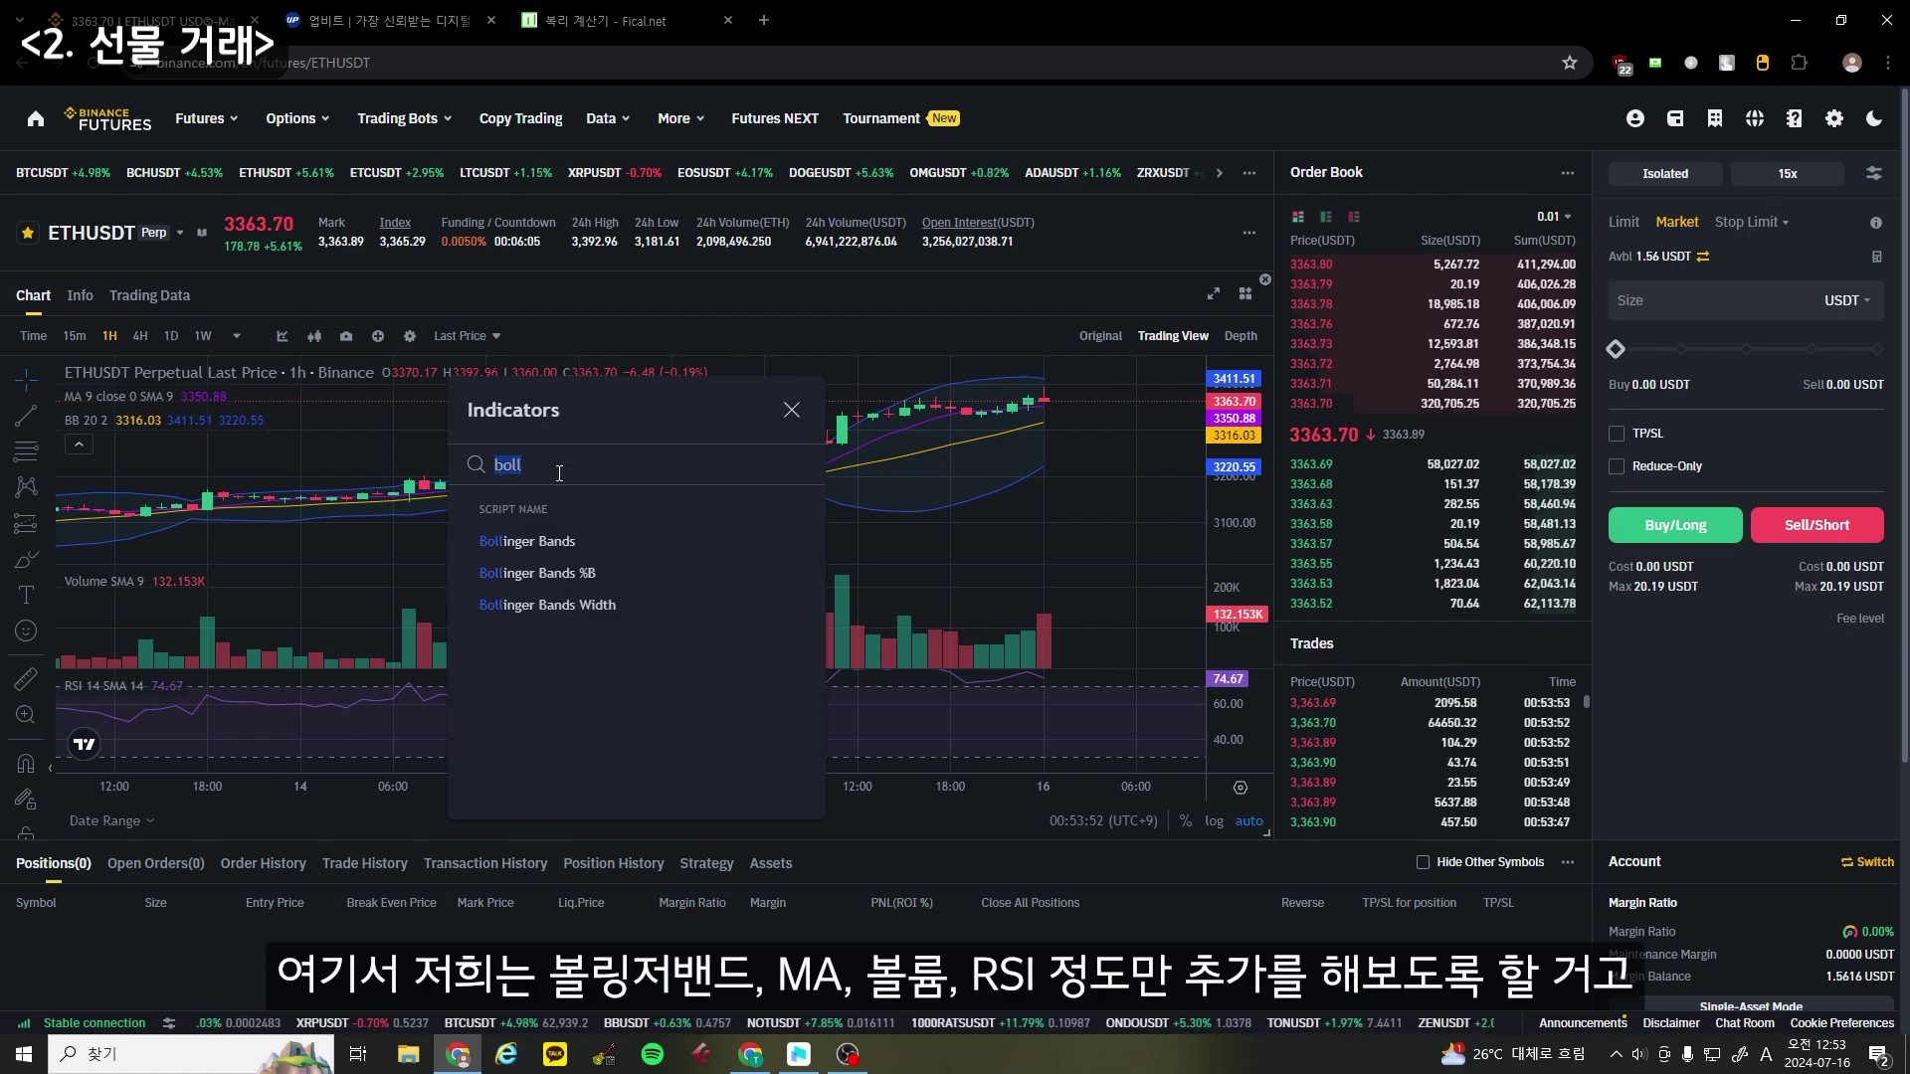
{"action": "type", "text": "ma"}
{"action": "key", "text": "ctrl+a"}
{"action": "type", "text": "vol"}
{"action": "key", "text": "ctrl+a"}
{"action": "type", "text": "rsi"}
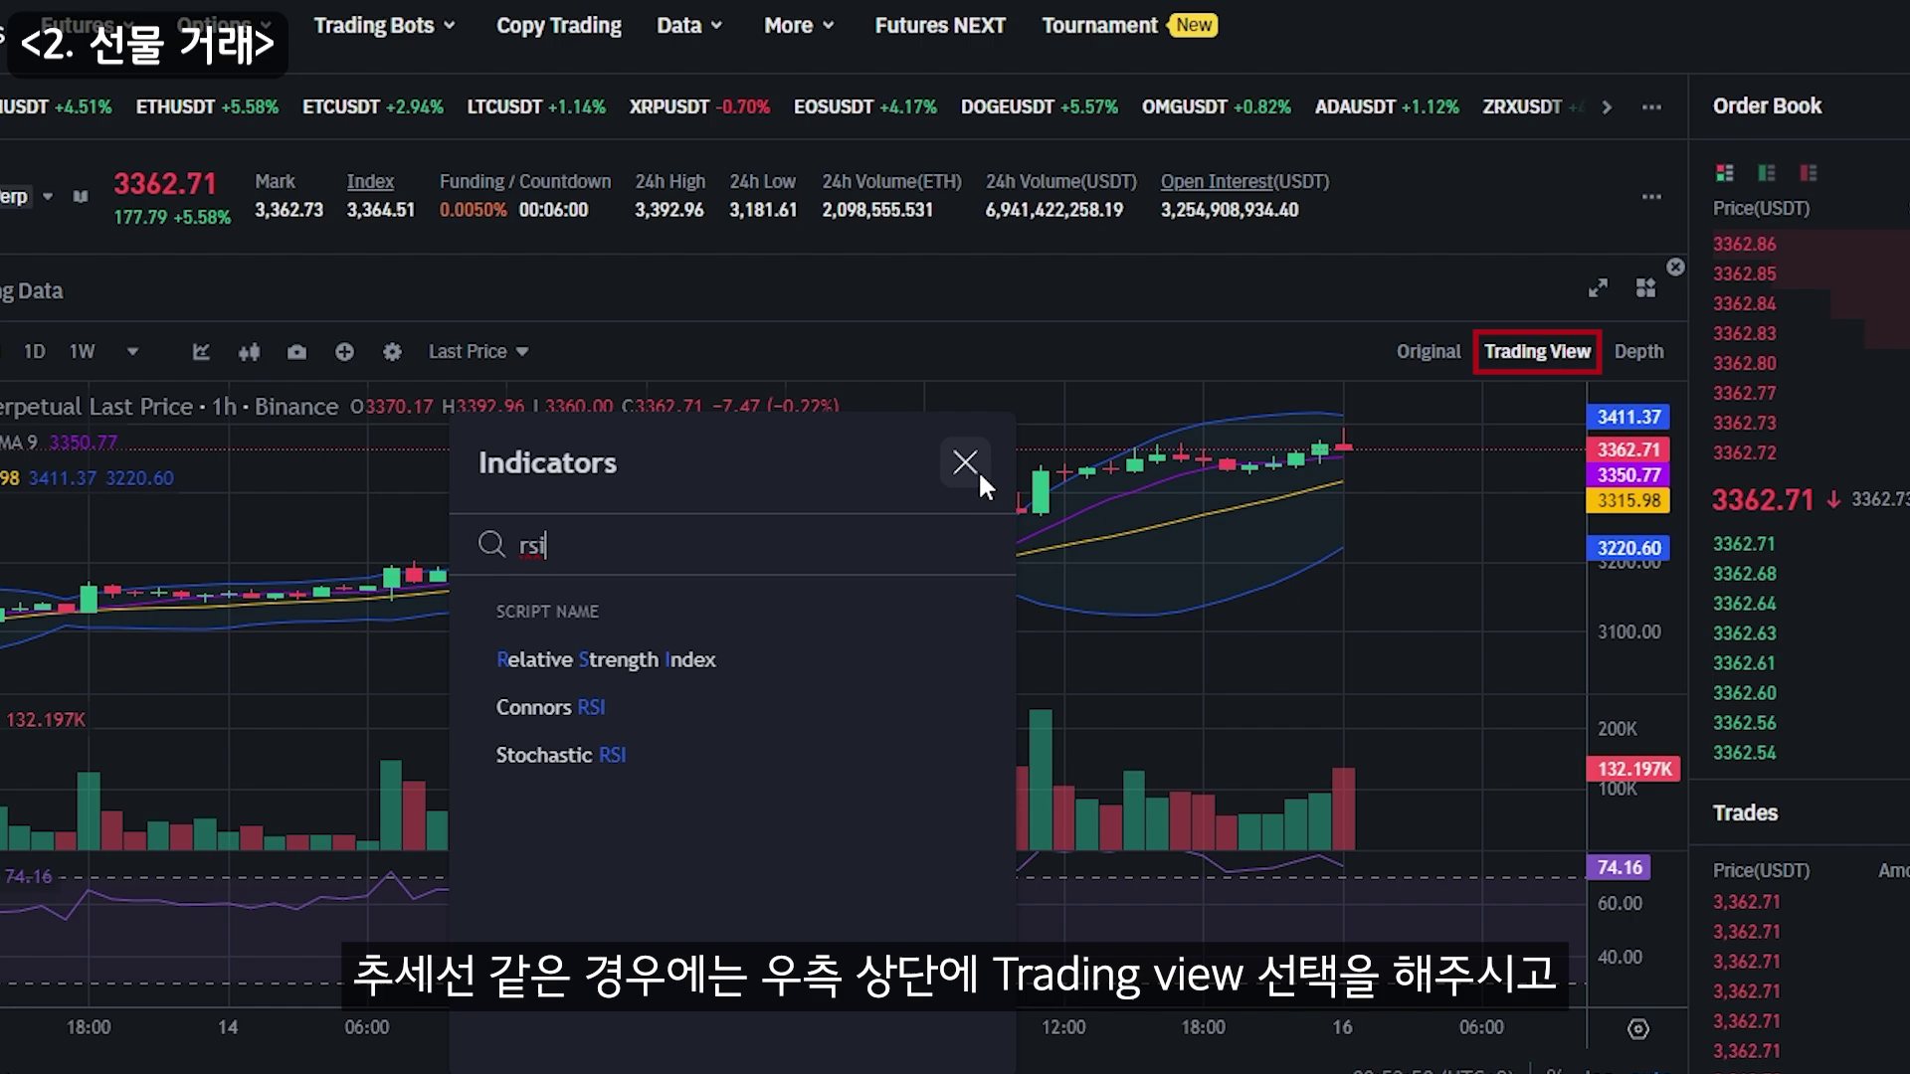
{"action": "left_click", "coordinate": [979, 475]}
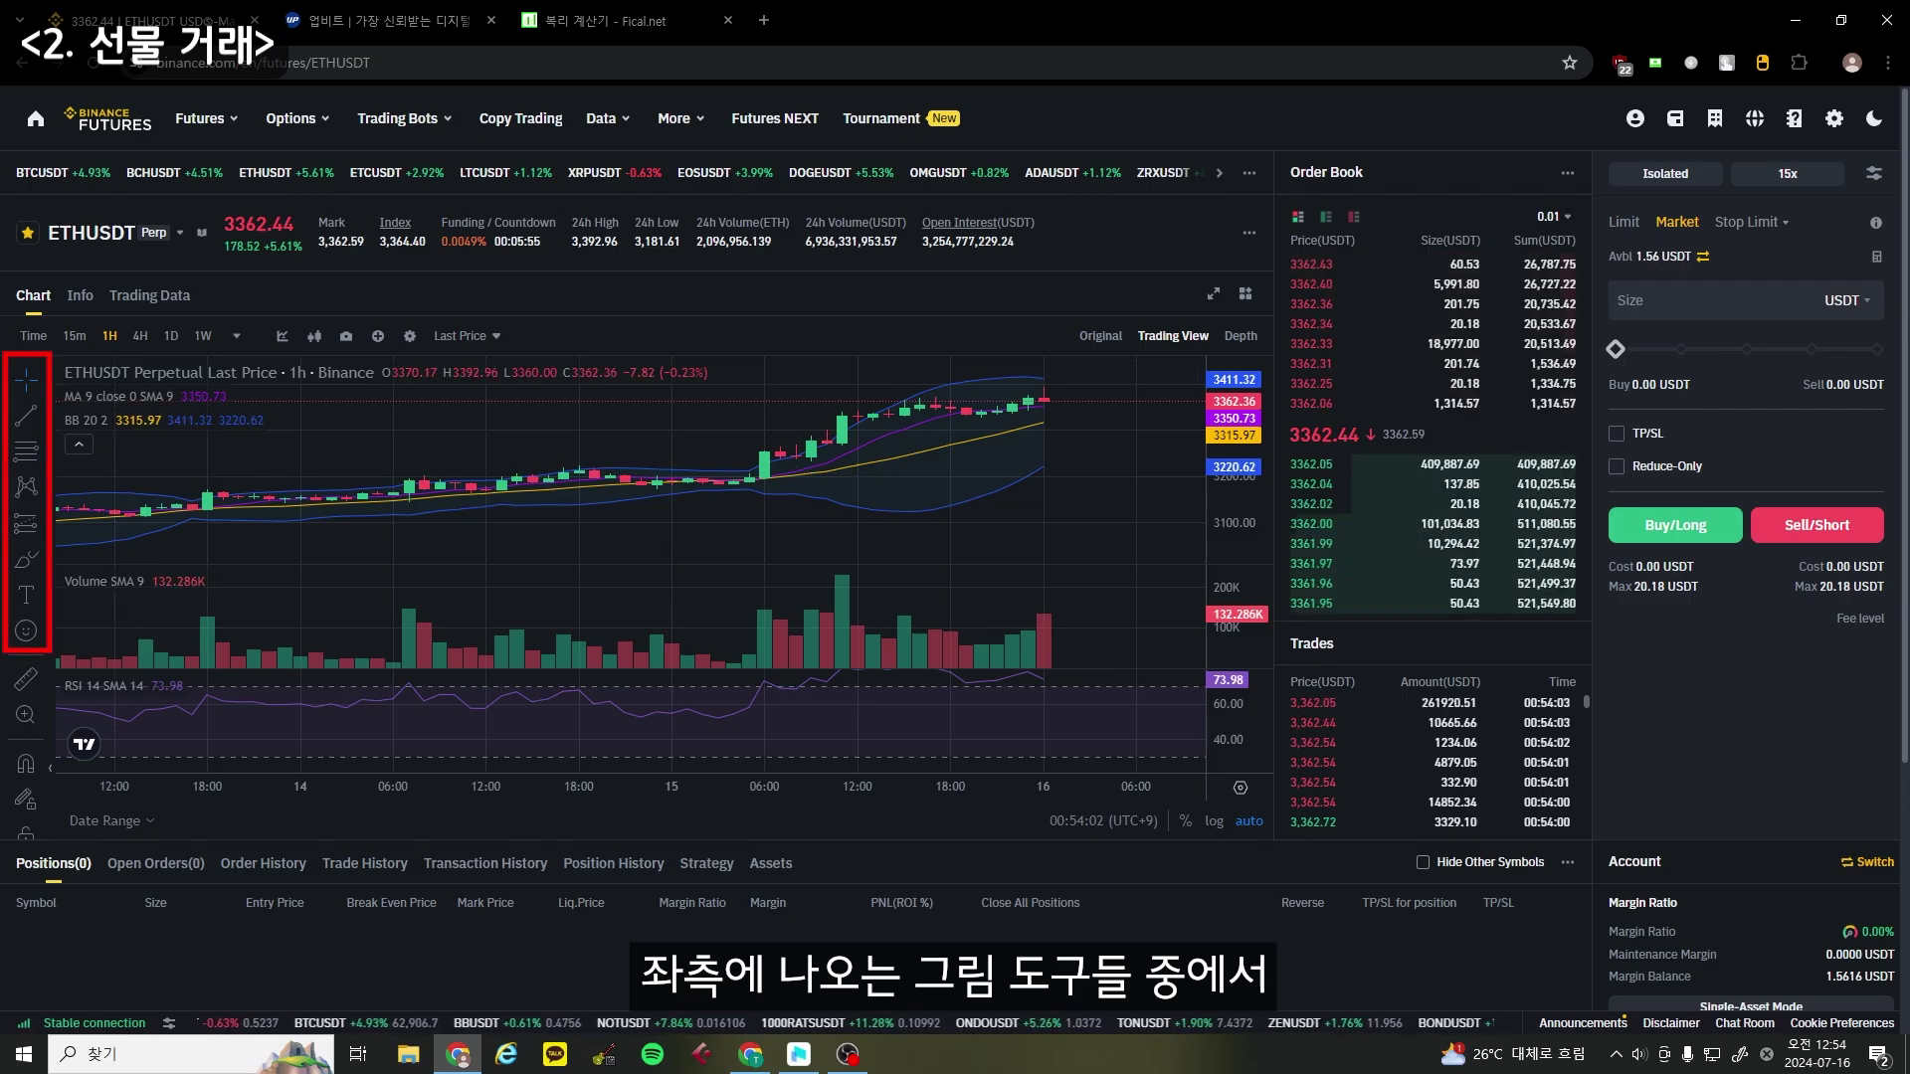
{"action": "left_click", "coordinate": [28, 419]}
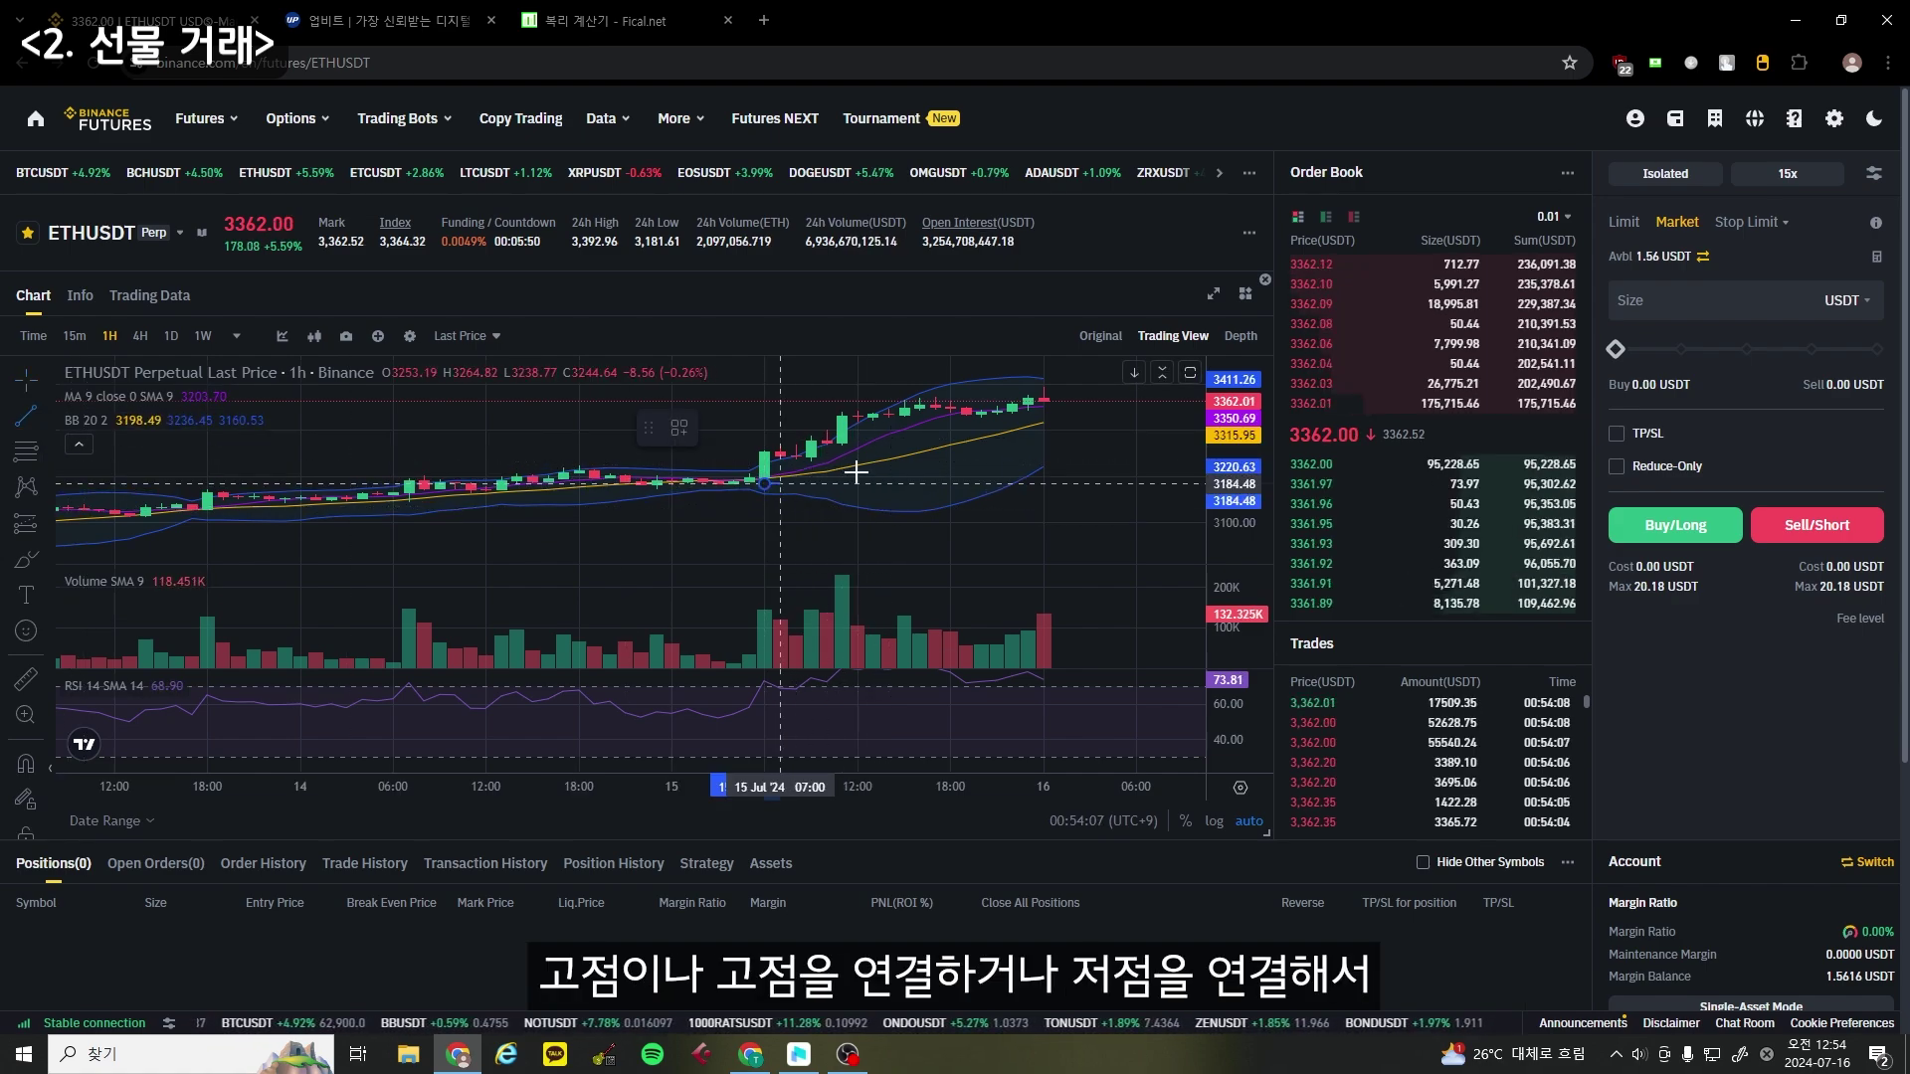
{"action": "left_click_drag", "start_coordinate": [764, 484], "coordinate": [1058, 404]}
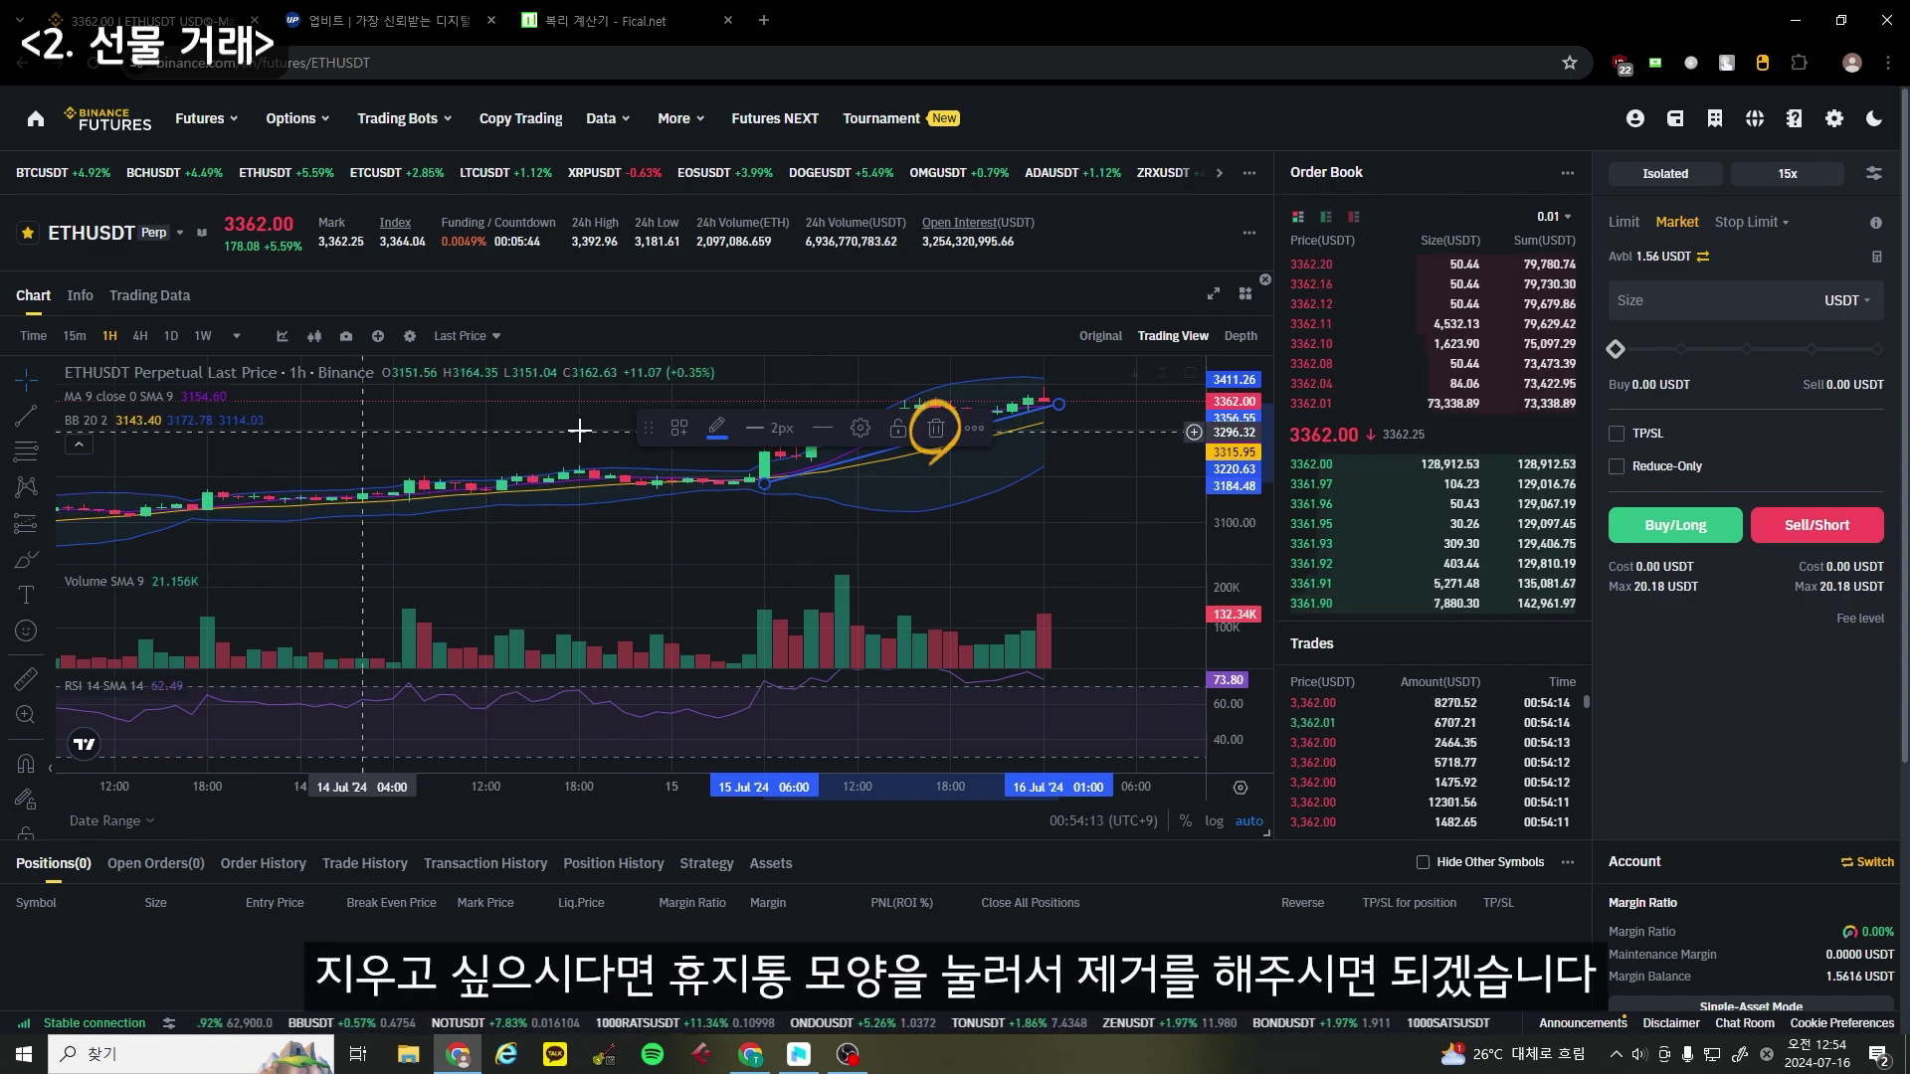
{"action": "left_click", "coordinate": [935, 428]}
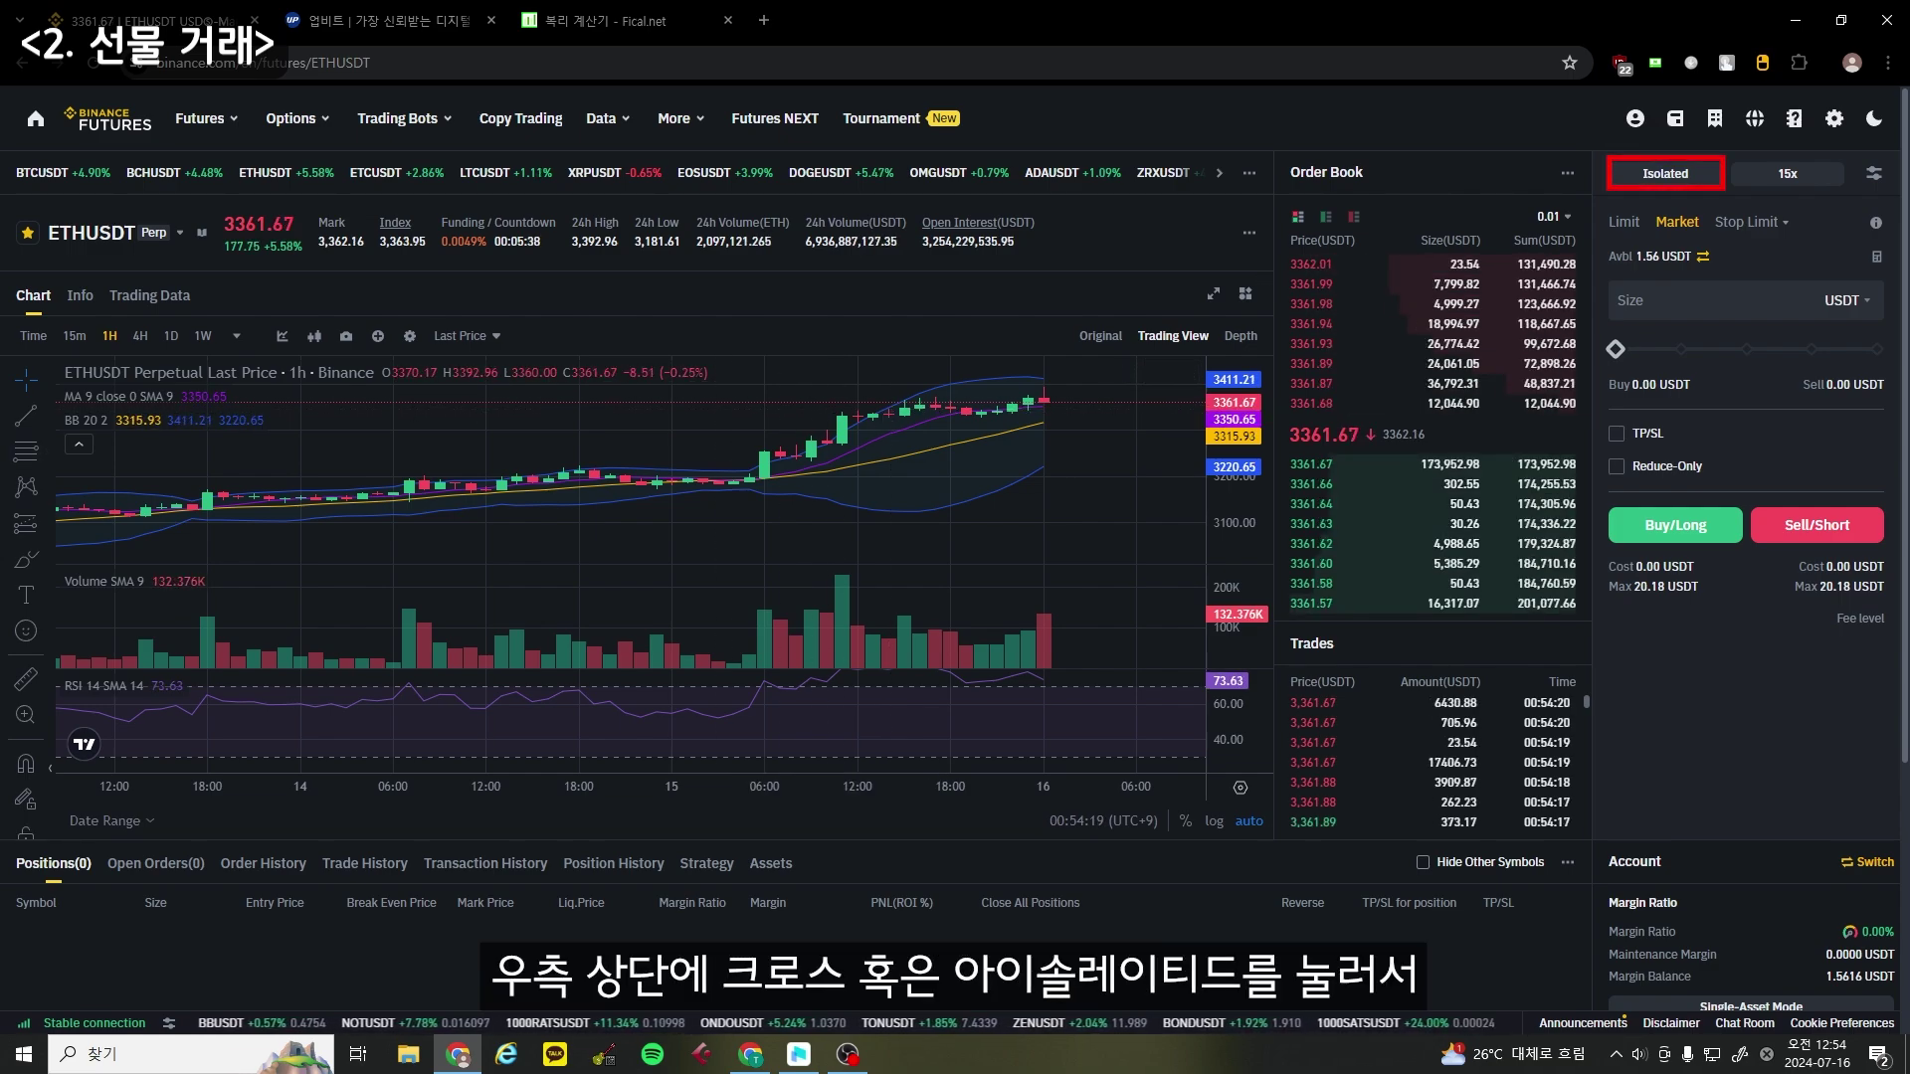
{"action": "left_click", "coordinate": [1641, 175]}
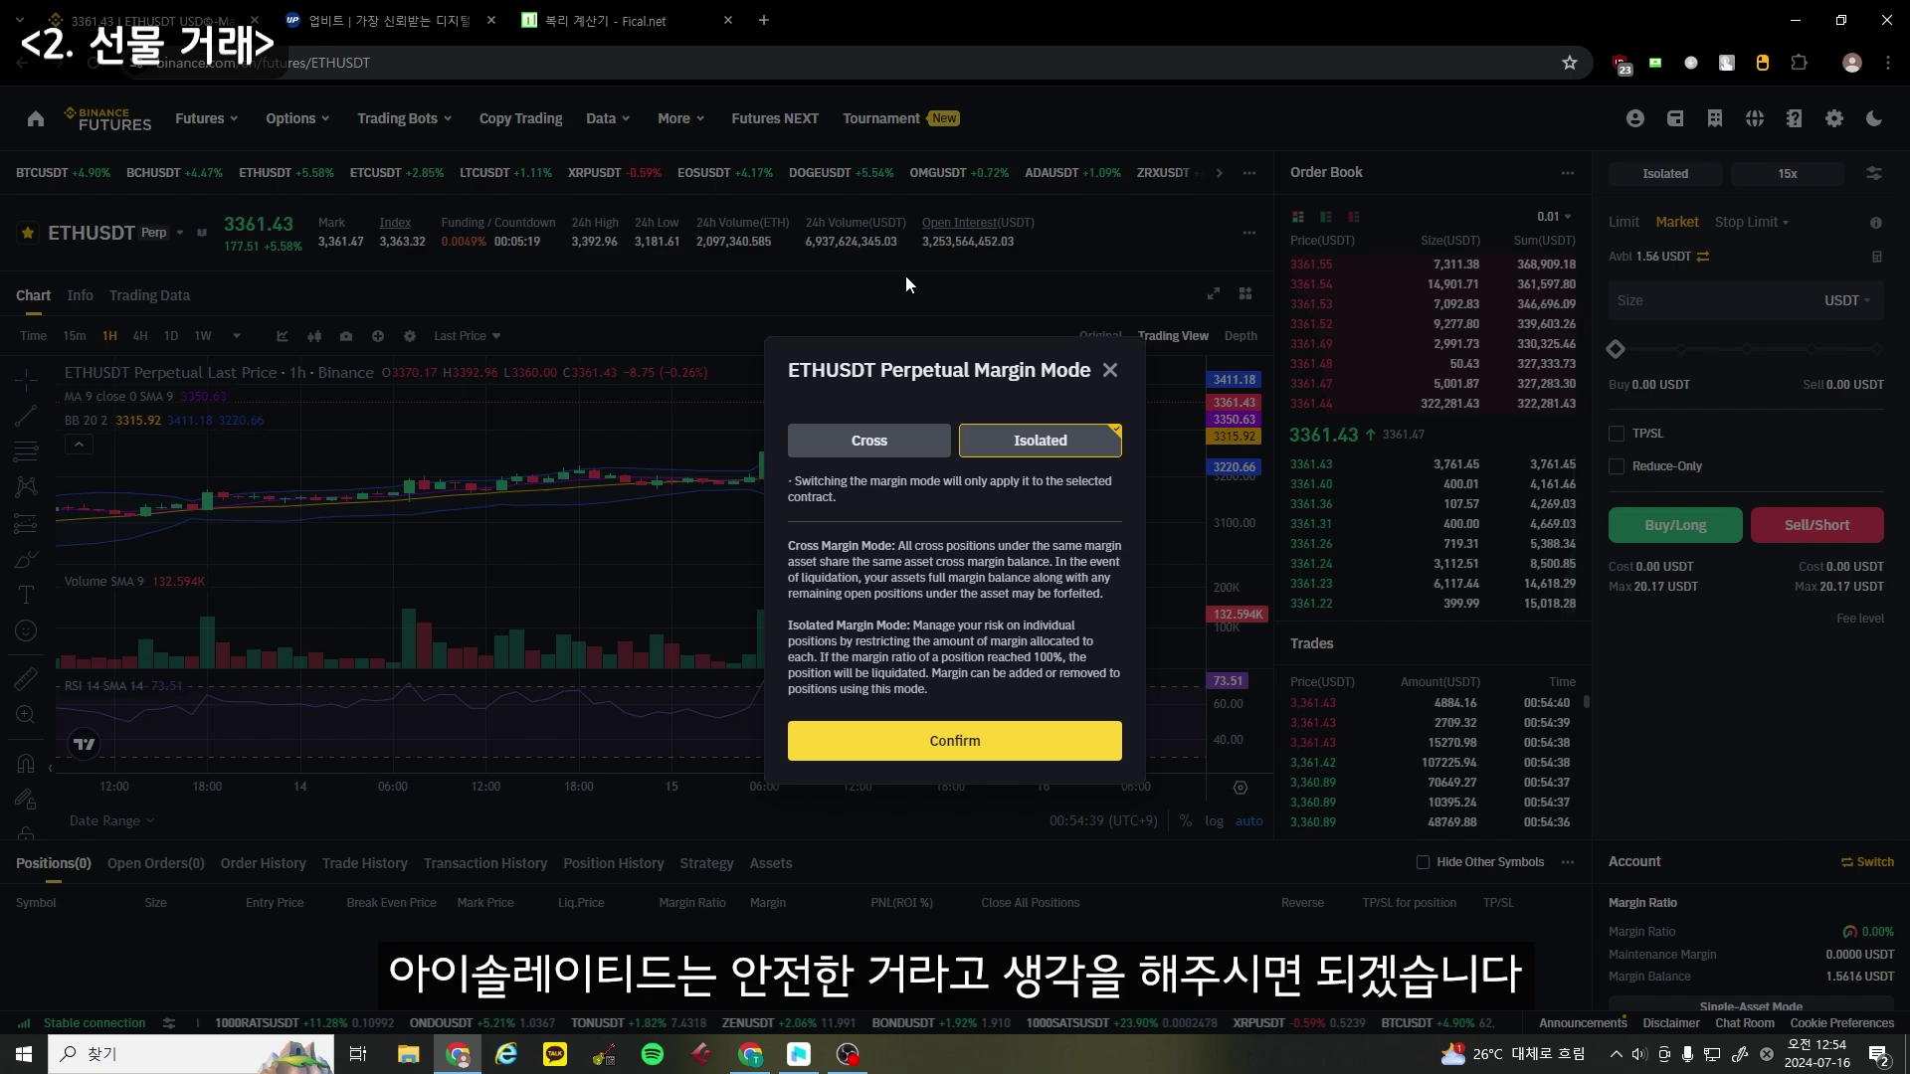
{"action": "left_click", "coordinate": [955, 741]}
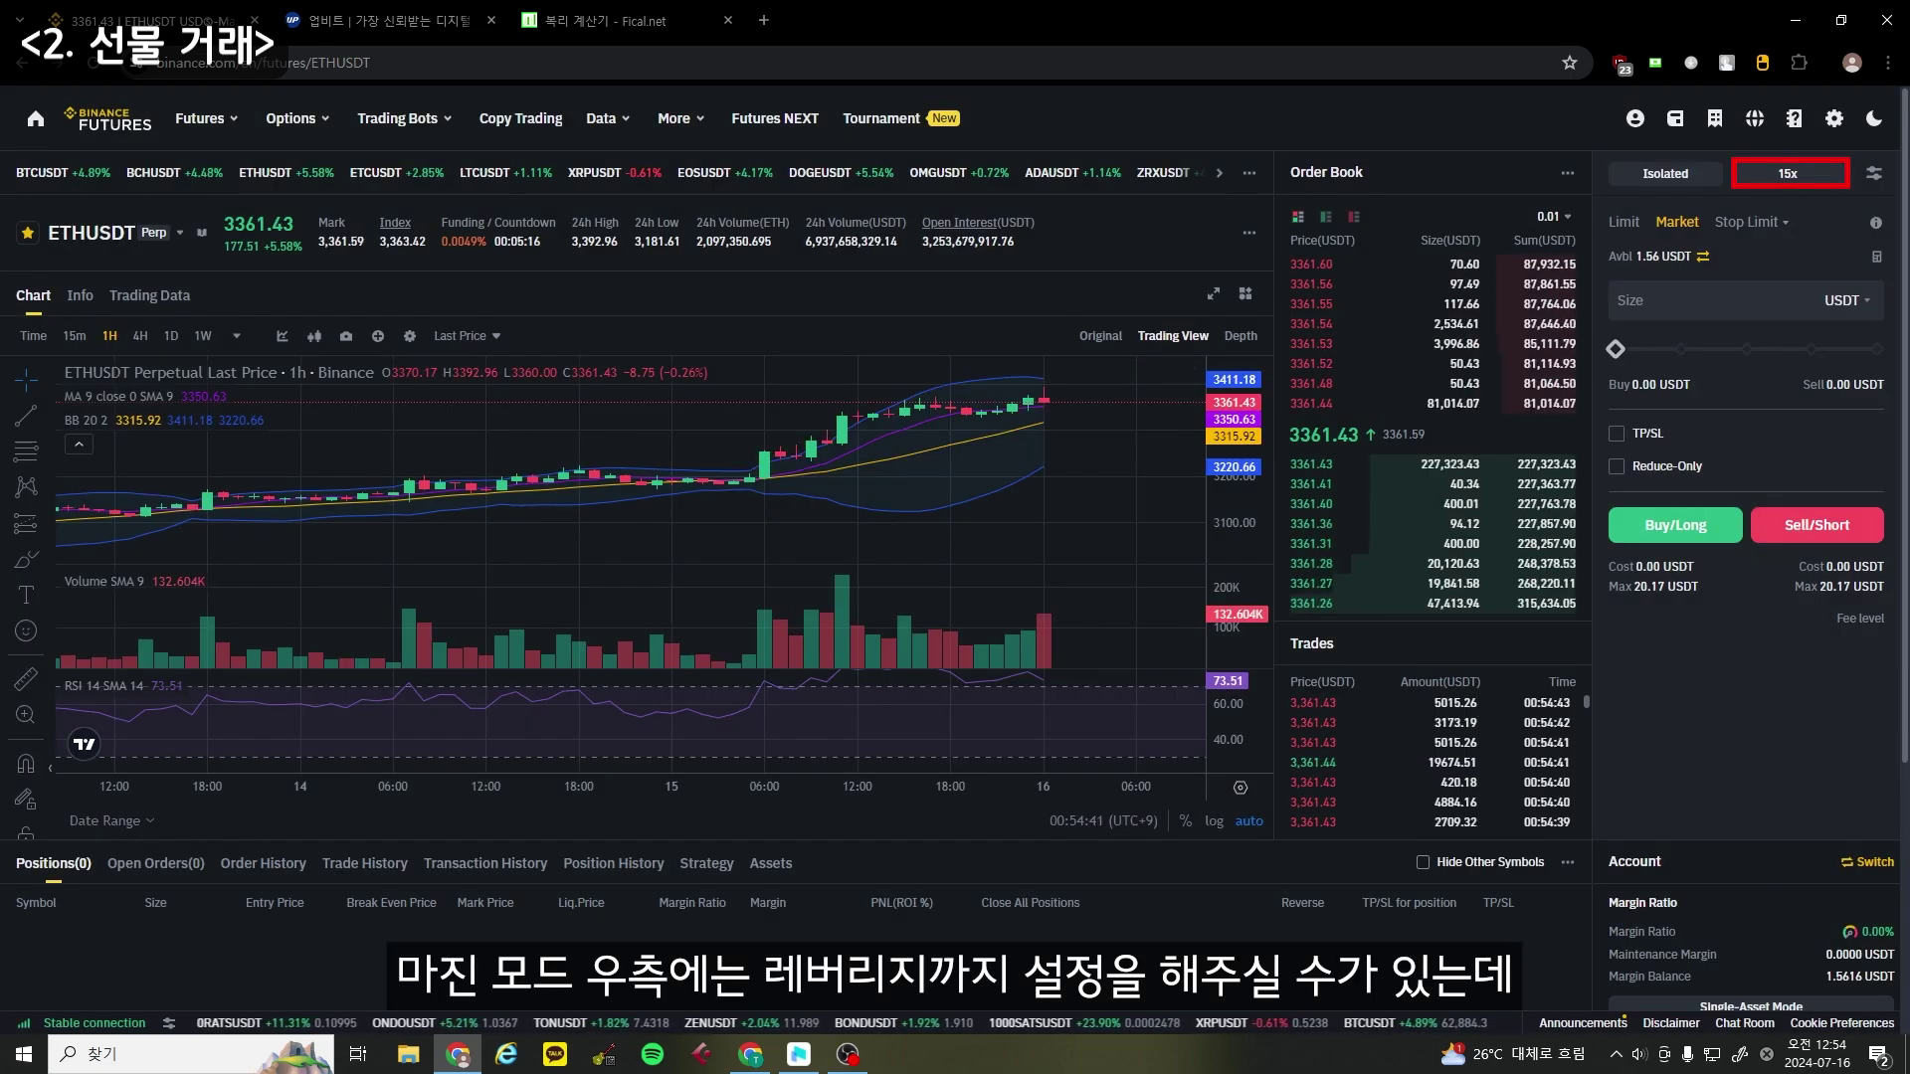
{"action": "left_click", "coordinate": [1787, 173]}
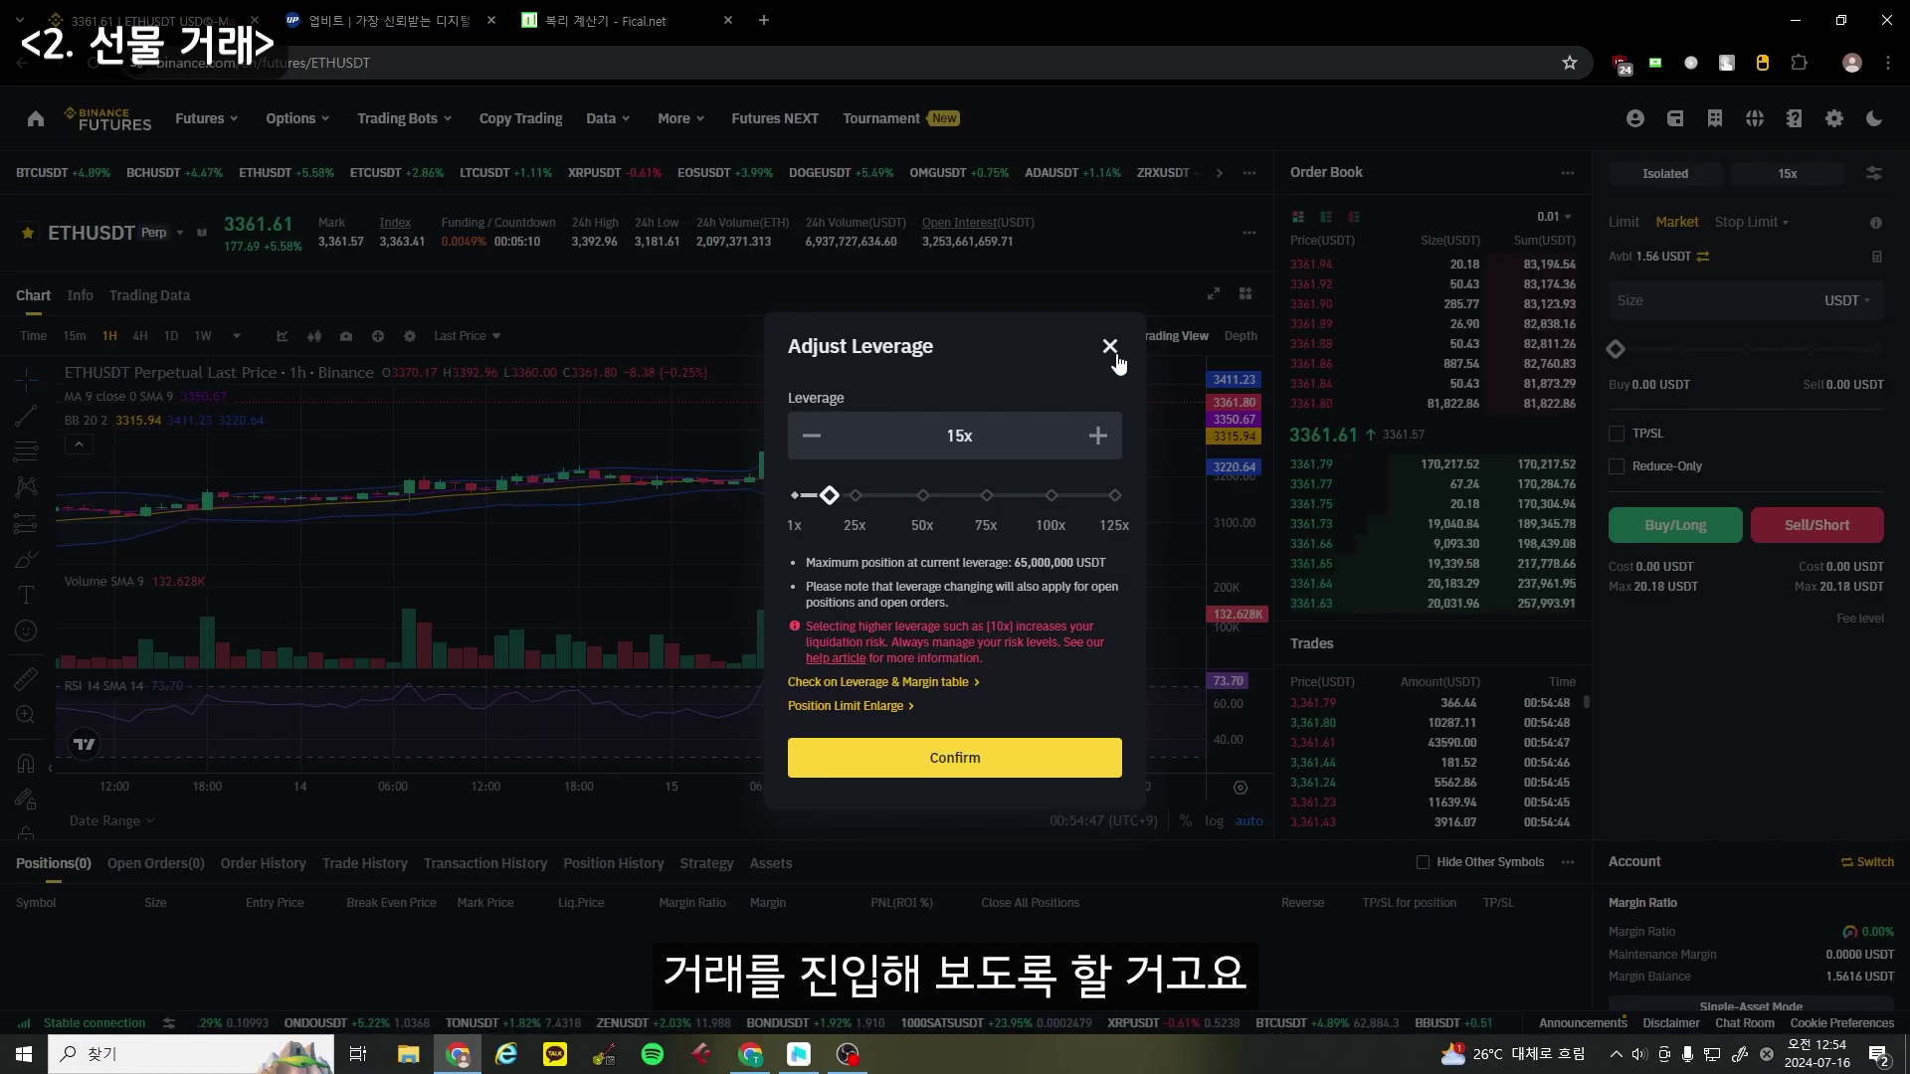
{"action": "left_click", "coordinate": [1110, 348]}
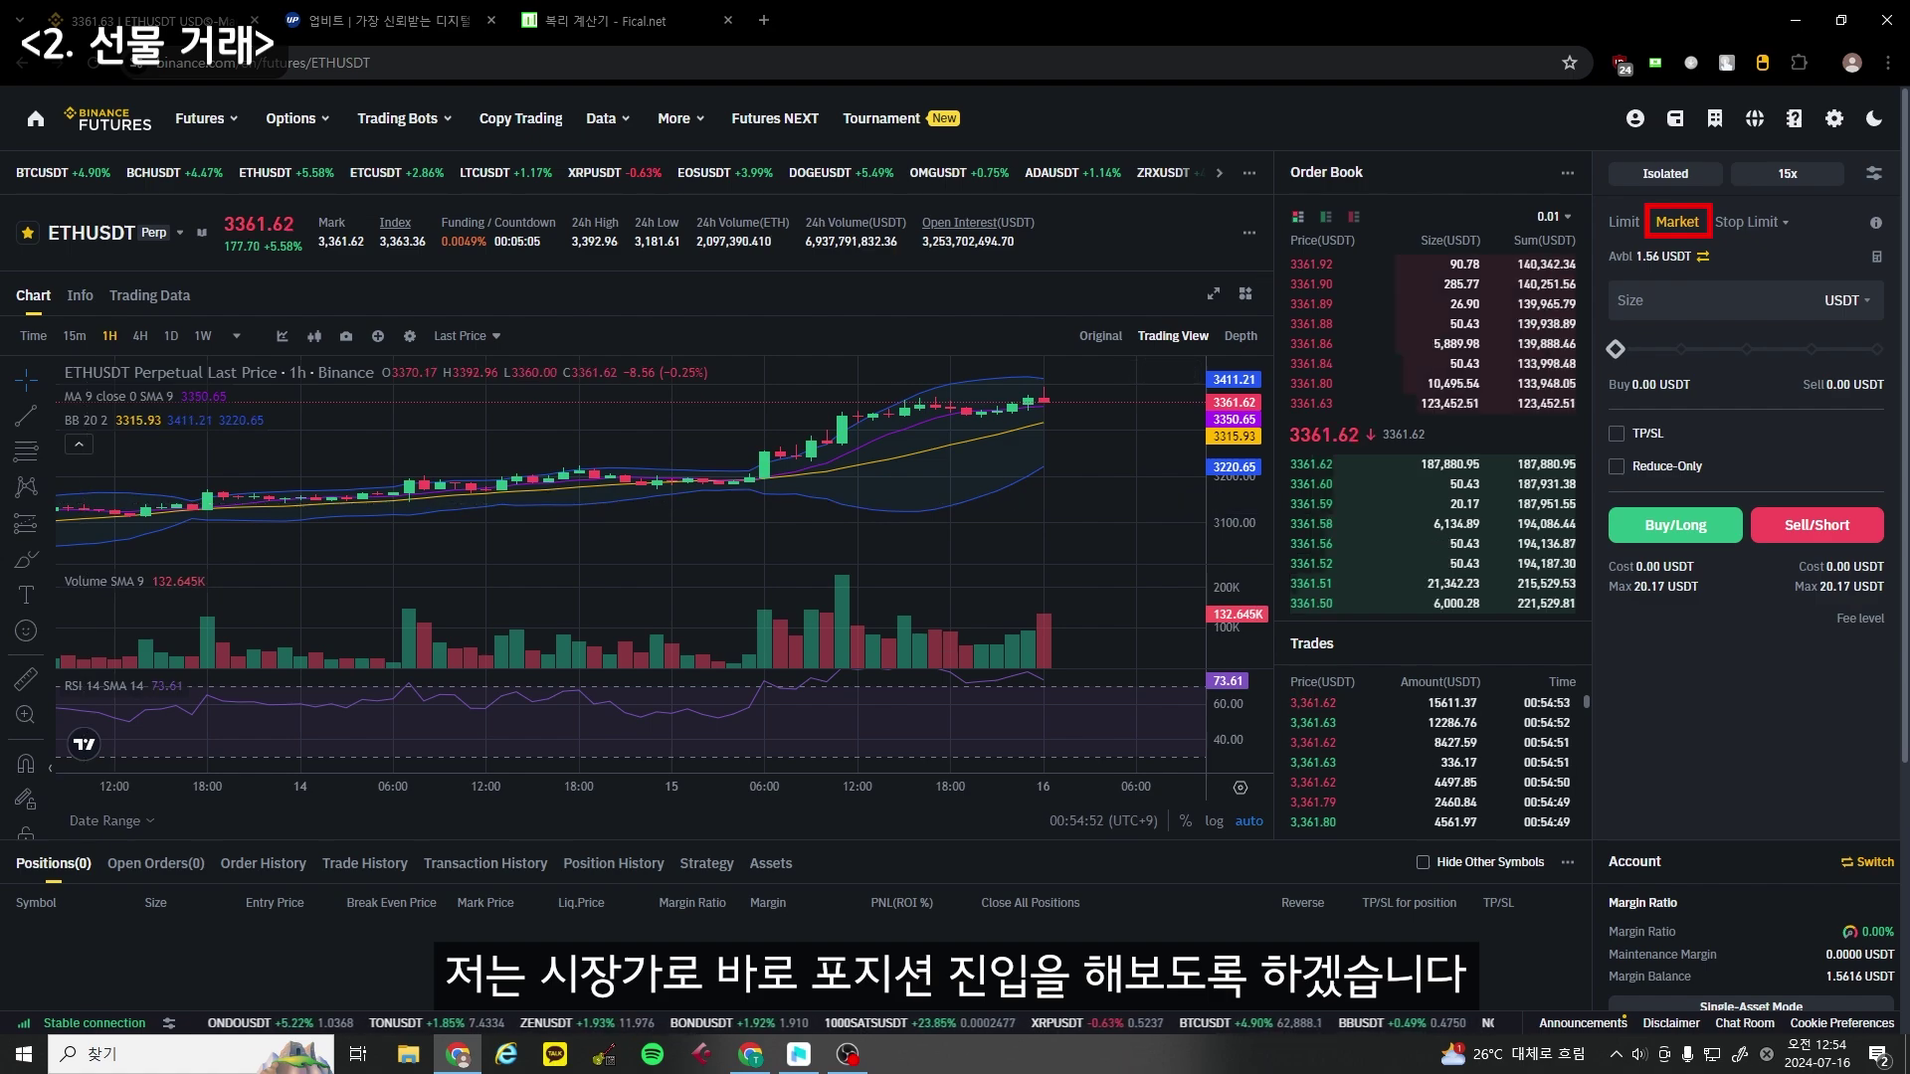
Step: Set the order size to 100% and sell short ETHUSDT at market price
{"action": "left_click", "coordinate": [1876, 351]}
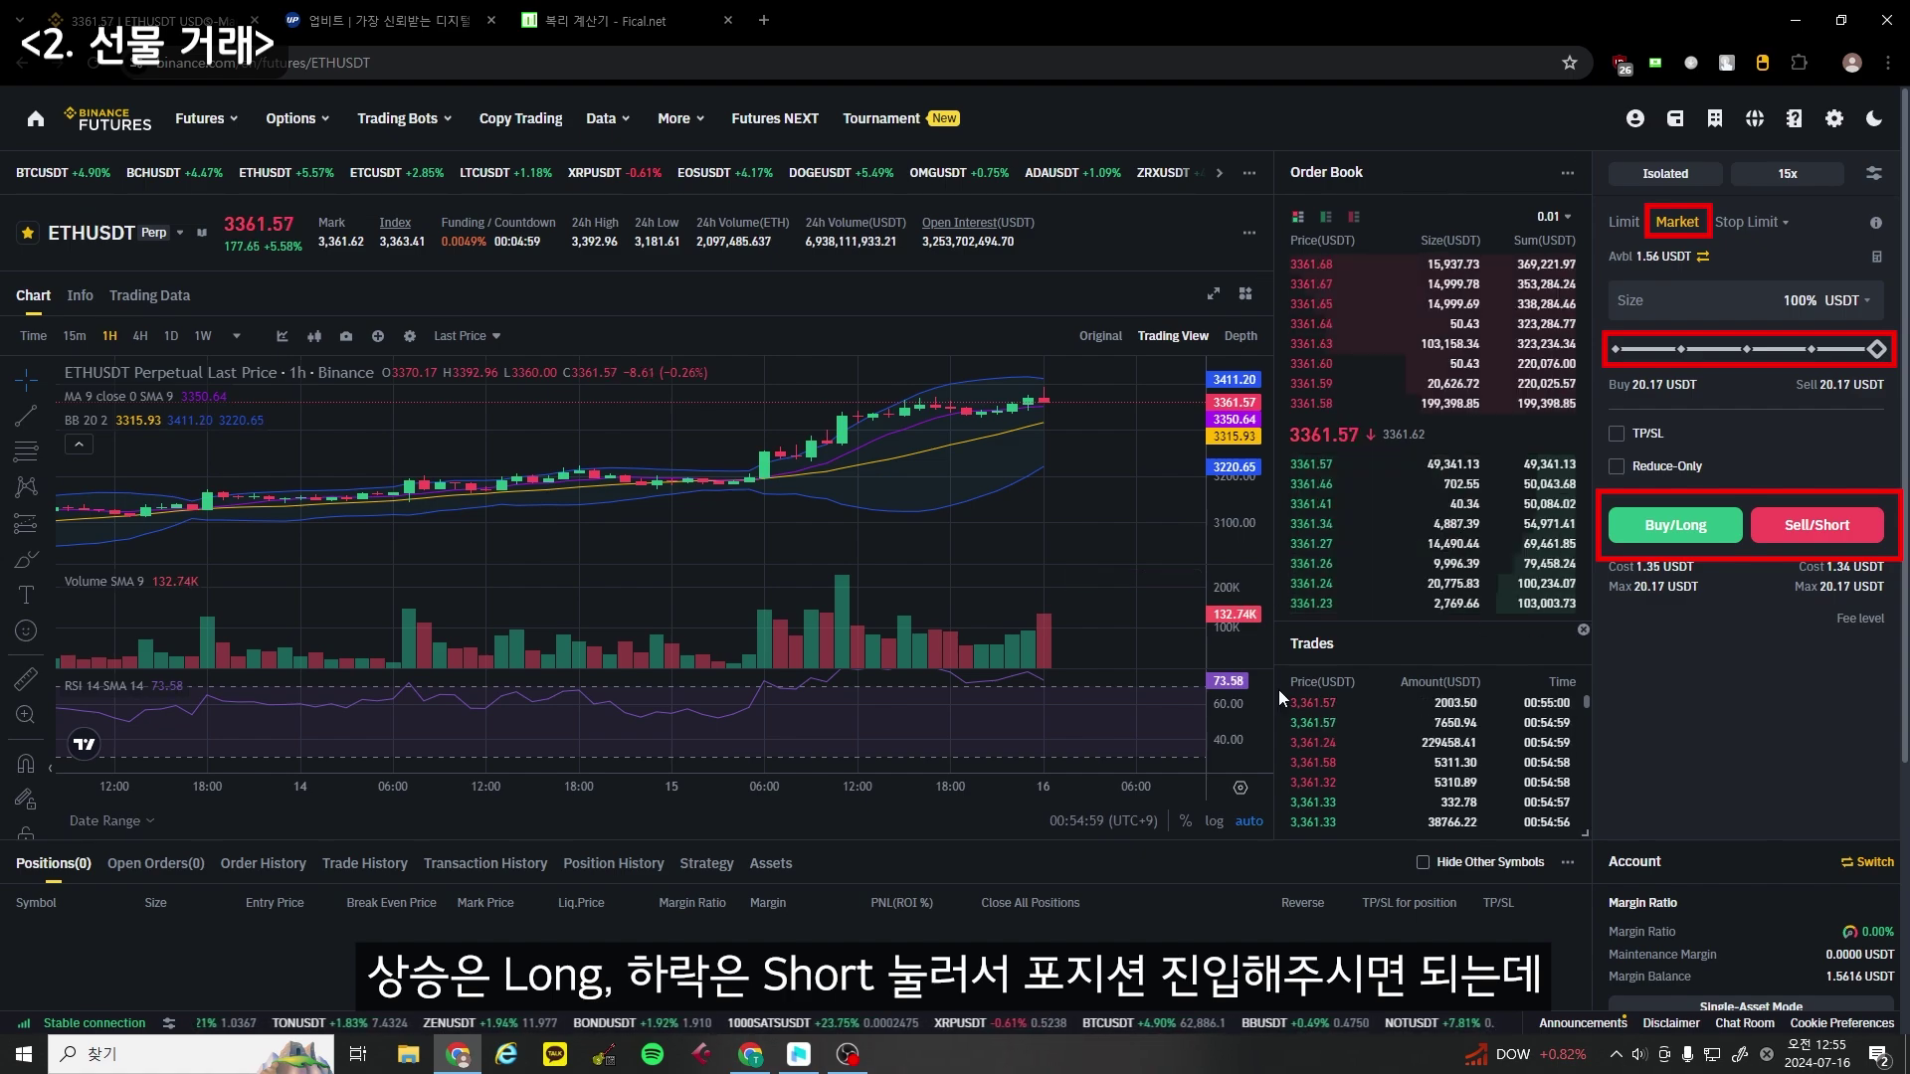
{"action": "left_click", "coordinate": [1816, 526]}
{"action": "scroll", "coordinate": [895, 776], "scroll_direction": "down", "scroll_amount": 3}
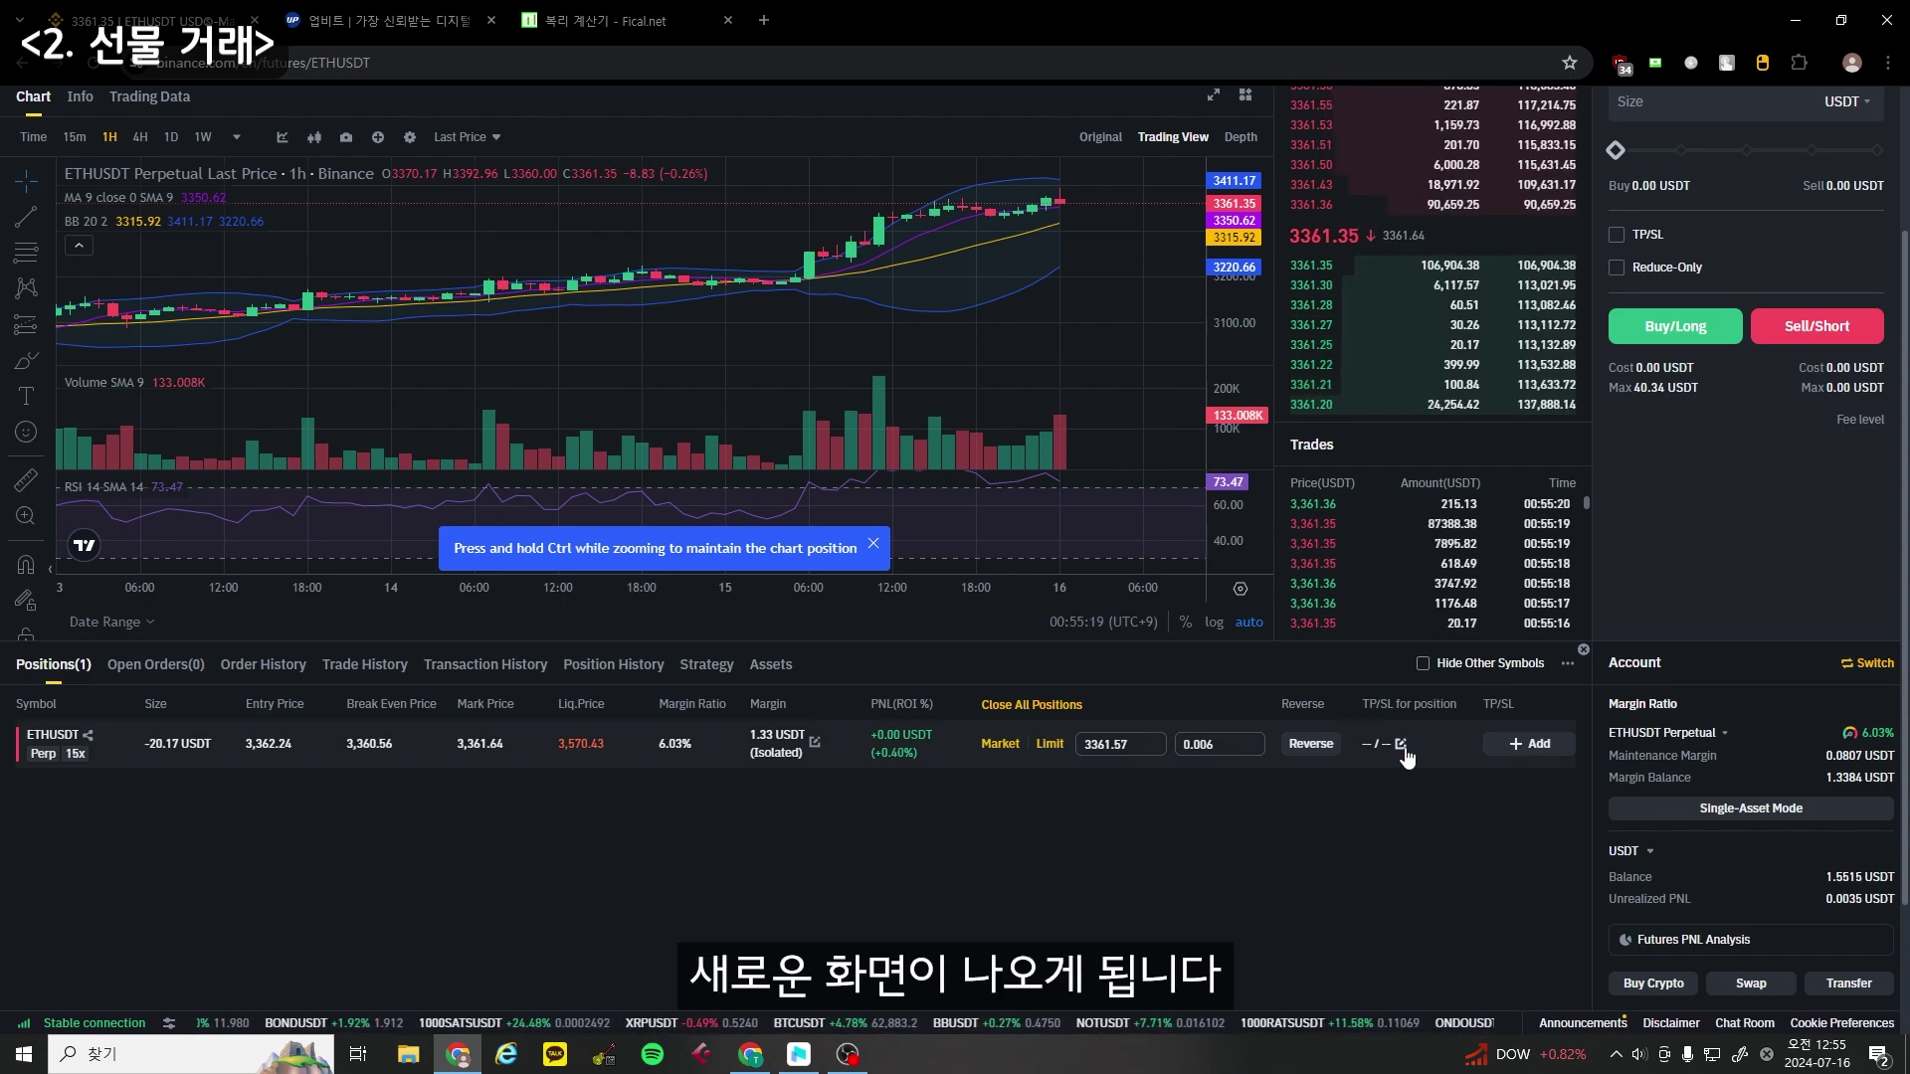
Step: Leave TP/SL unchanged and close the entire ETHUSDT short at market price
{"action": "left_click", "coordinate": [1401, 746]}
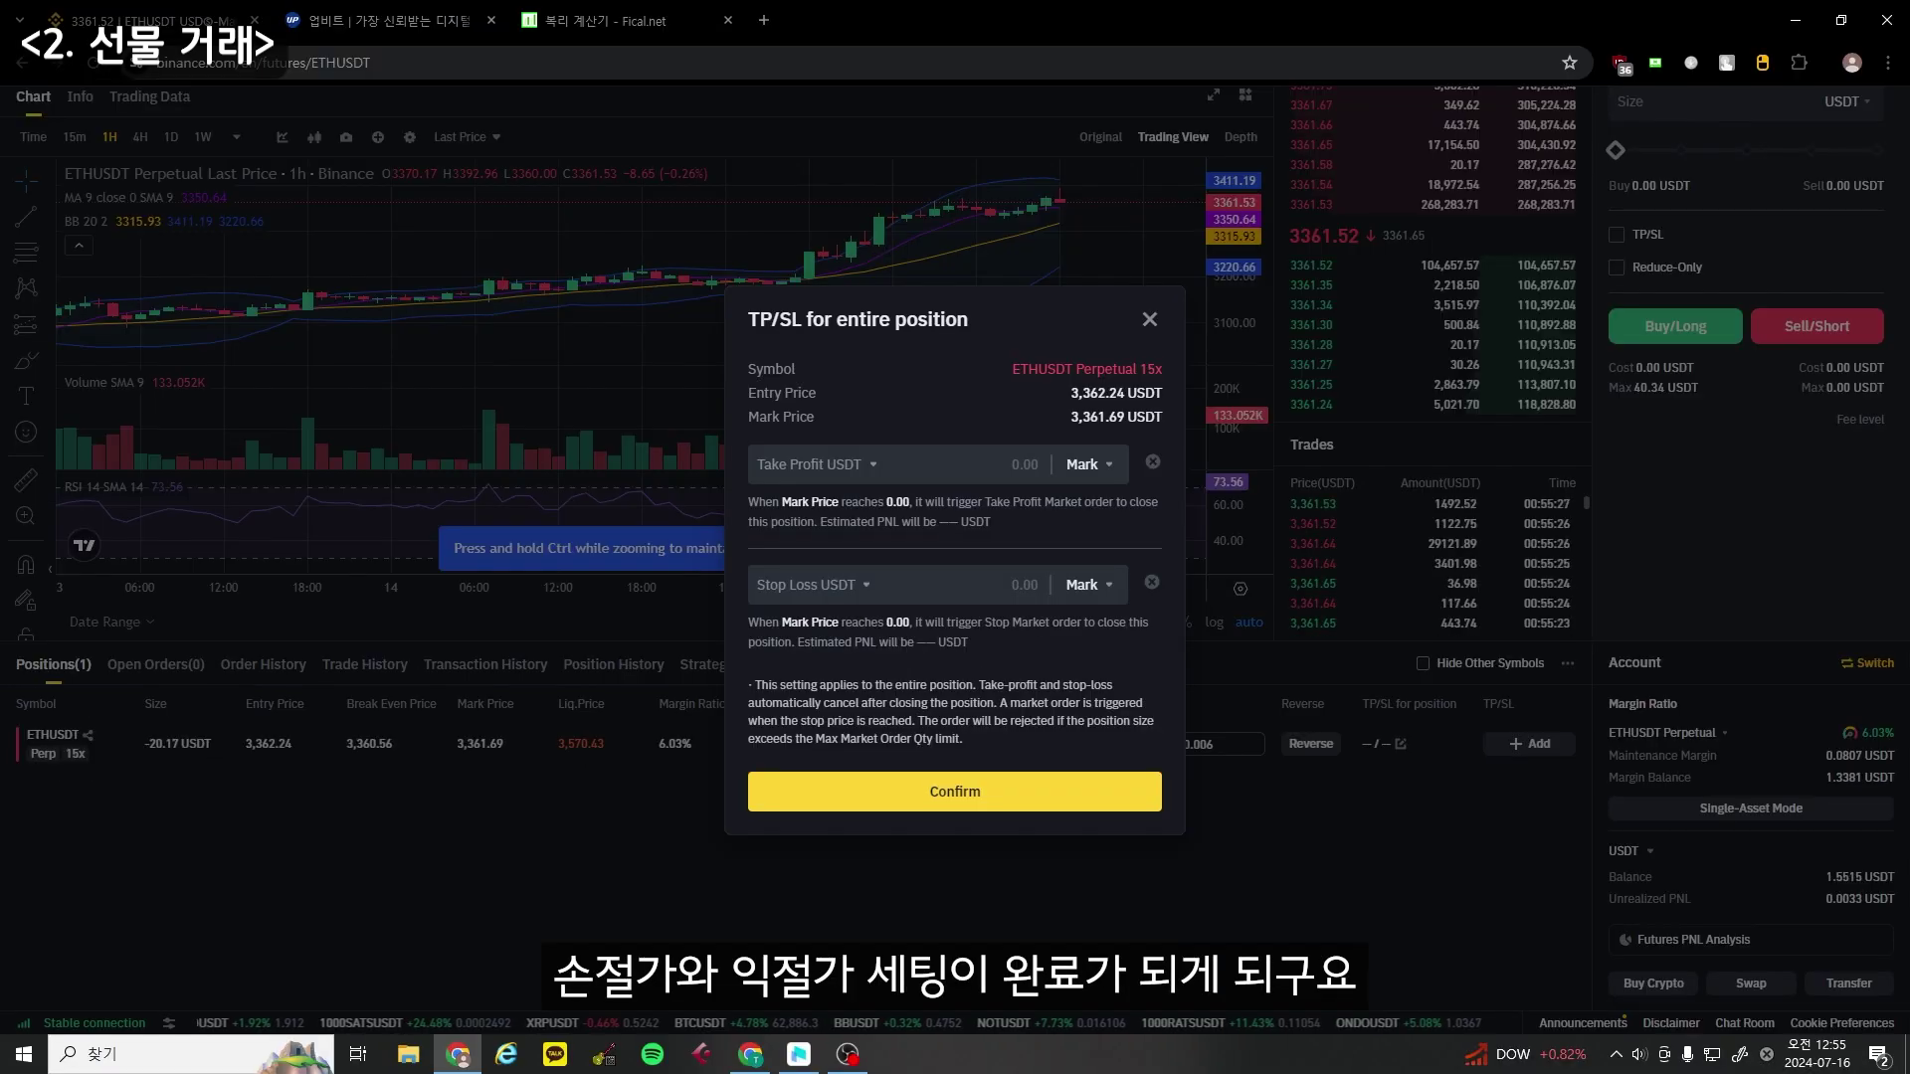
{"action": "left_click", "coordinate": [1151, 320]}
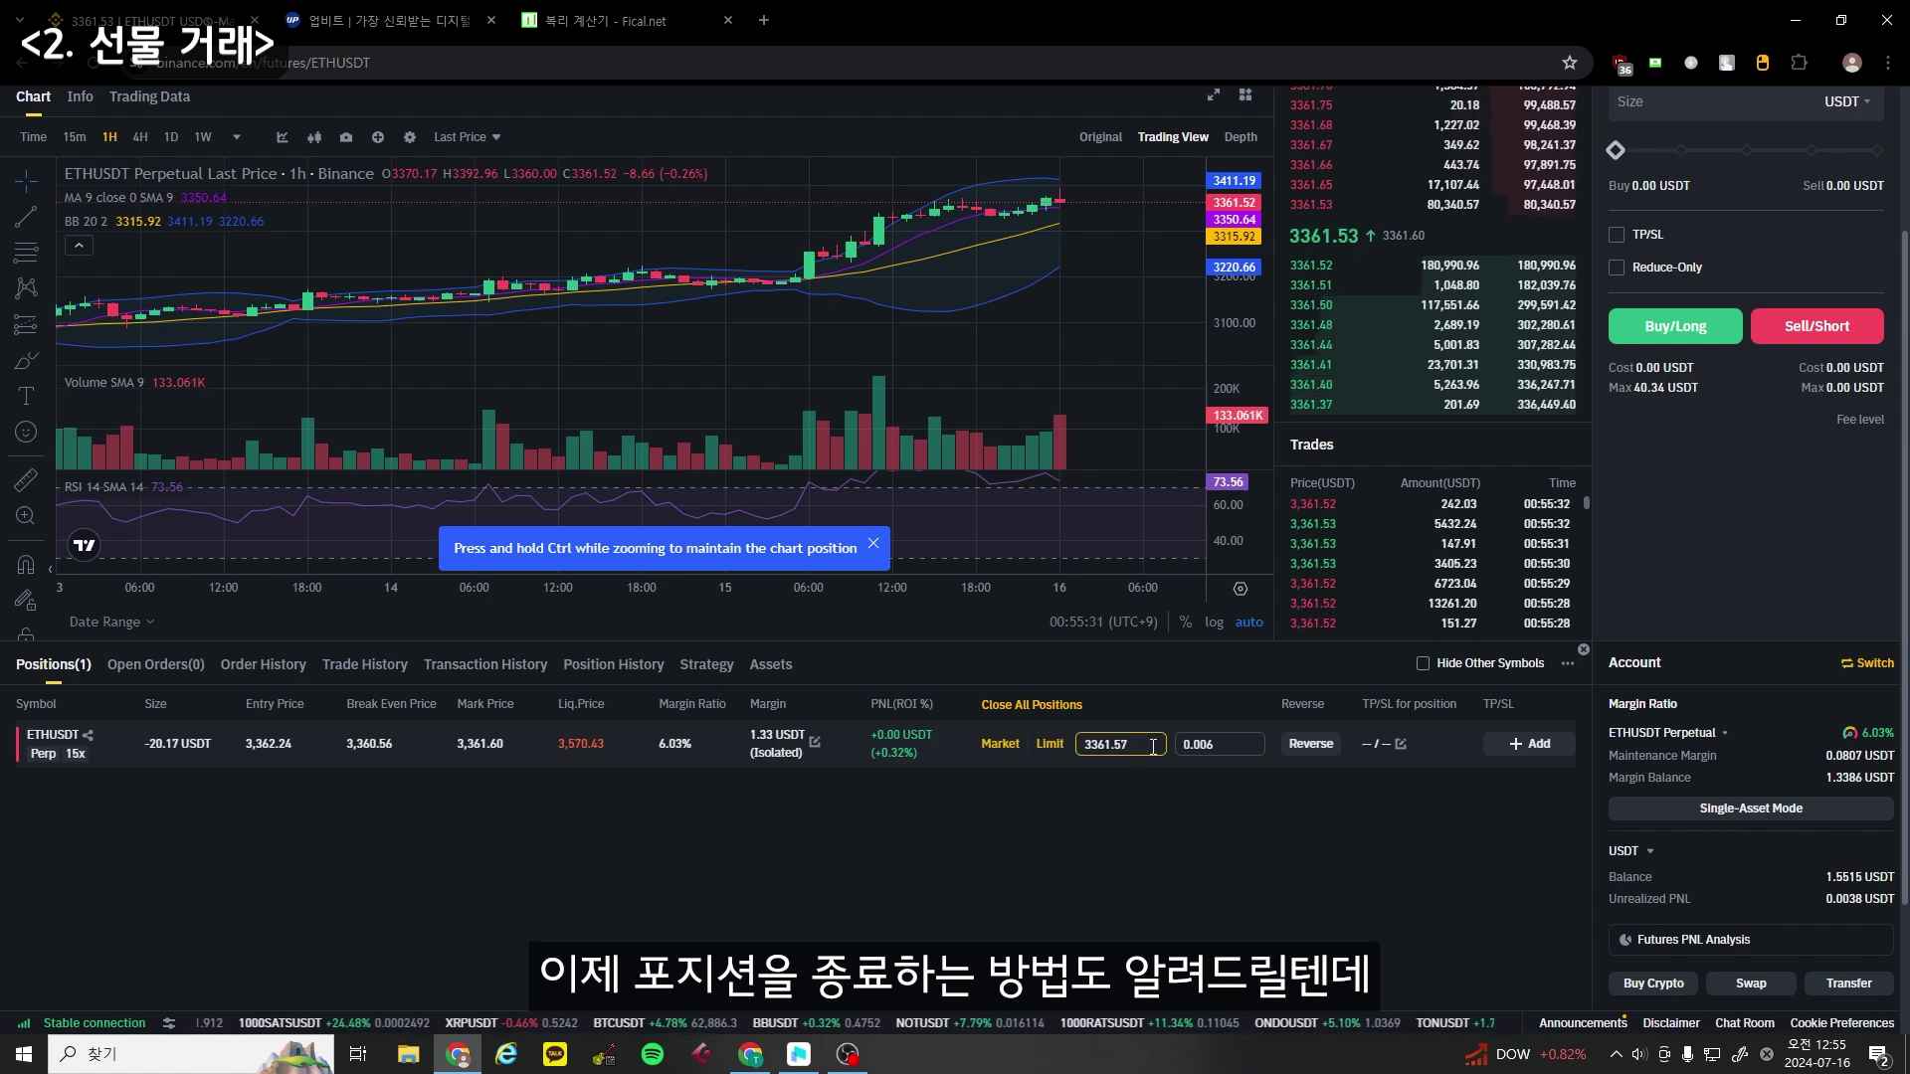
{"action": "left_click_drag", "start_coordinate": [1150, 751], "coordinate": [1083, 751]}
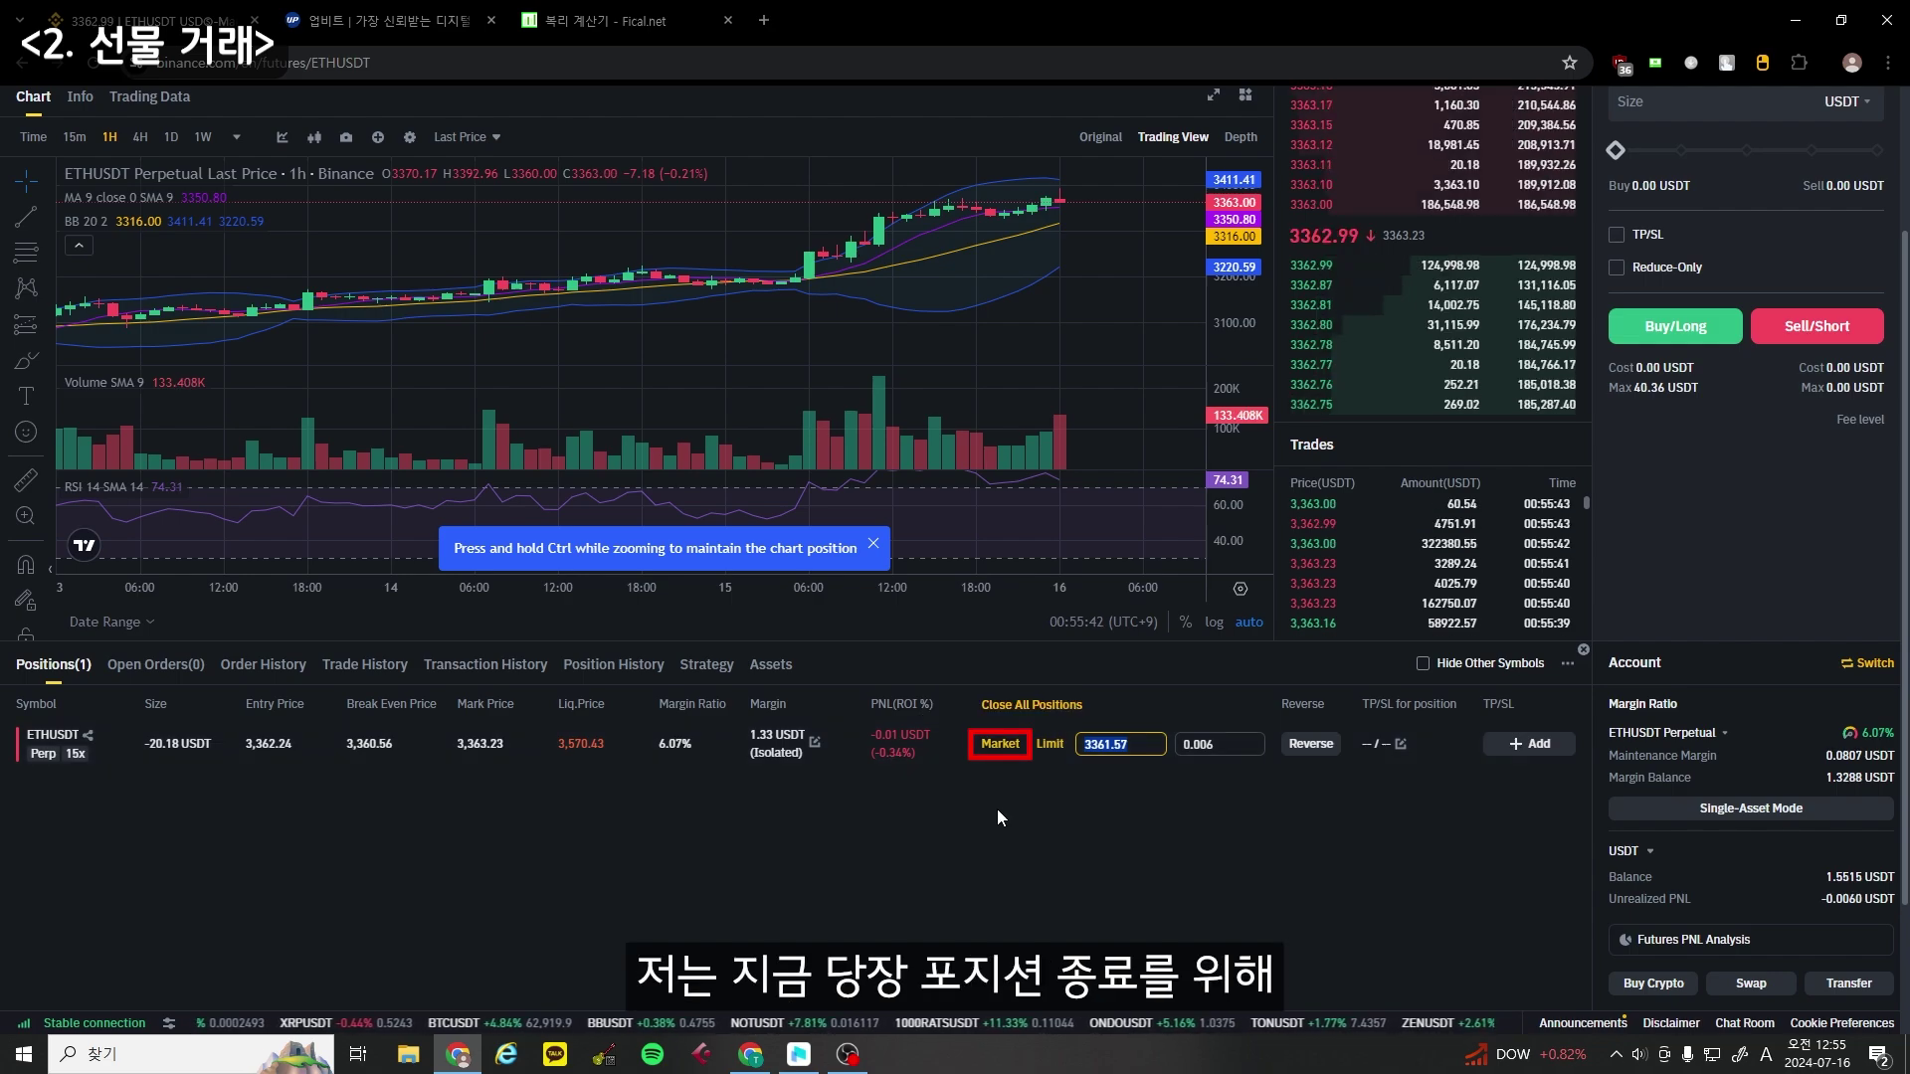
{"action": "left_click", "coordinate": [1000, 746]}
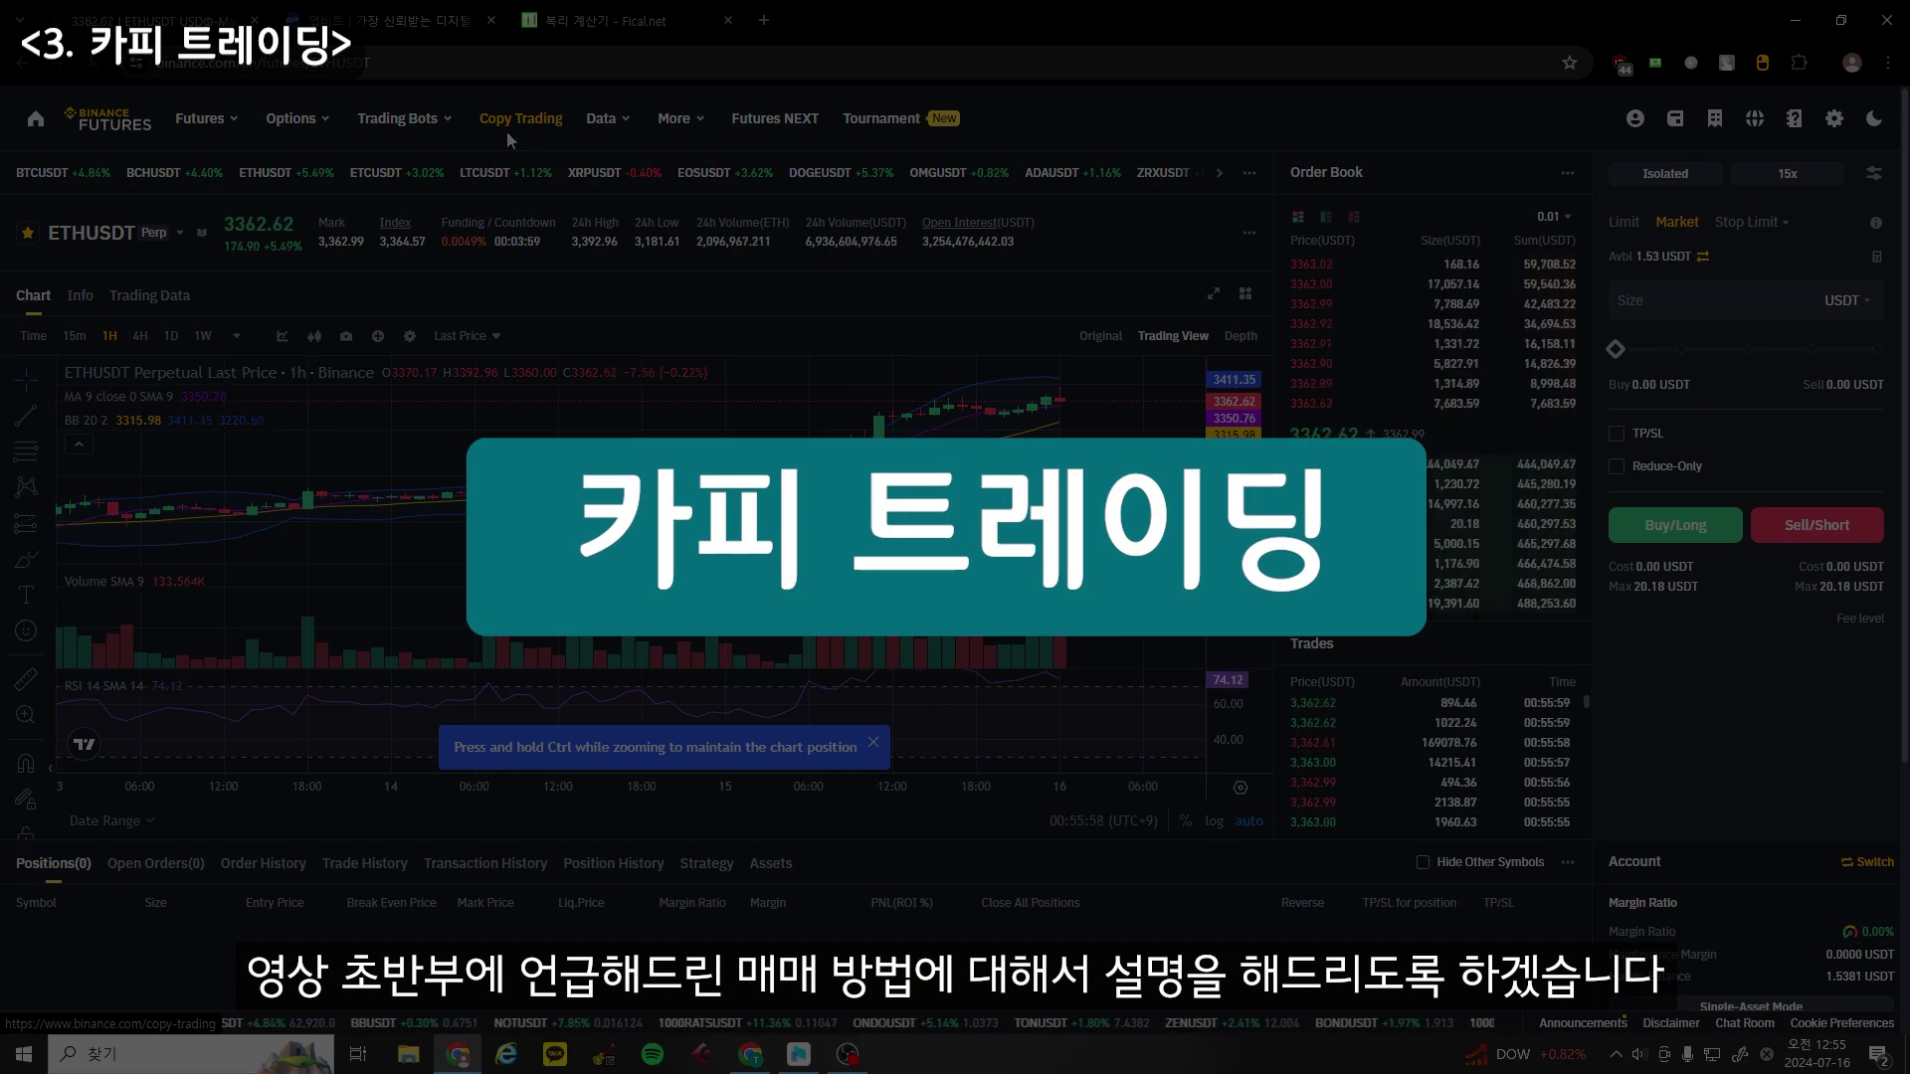
Step: Open a lead trader's Copy Trading portfolio and view its Position History tab
{"action": "left_click", "coordinate": [507, 125]}
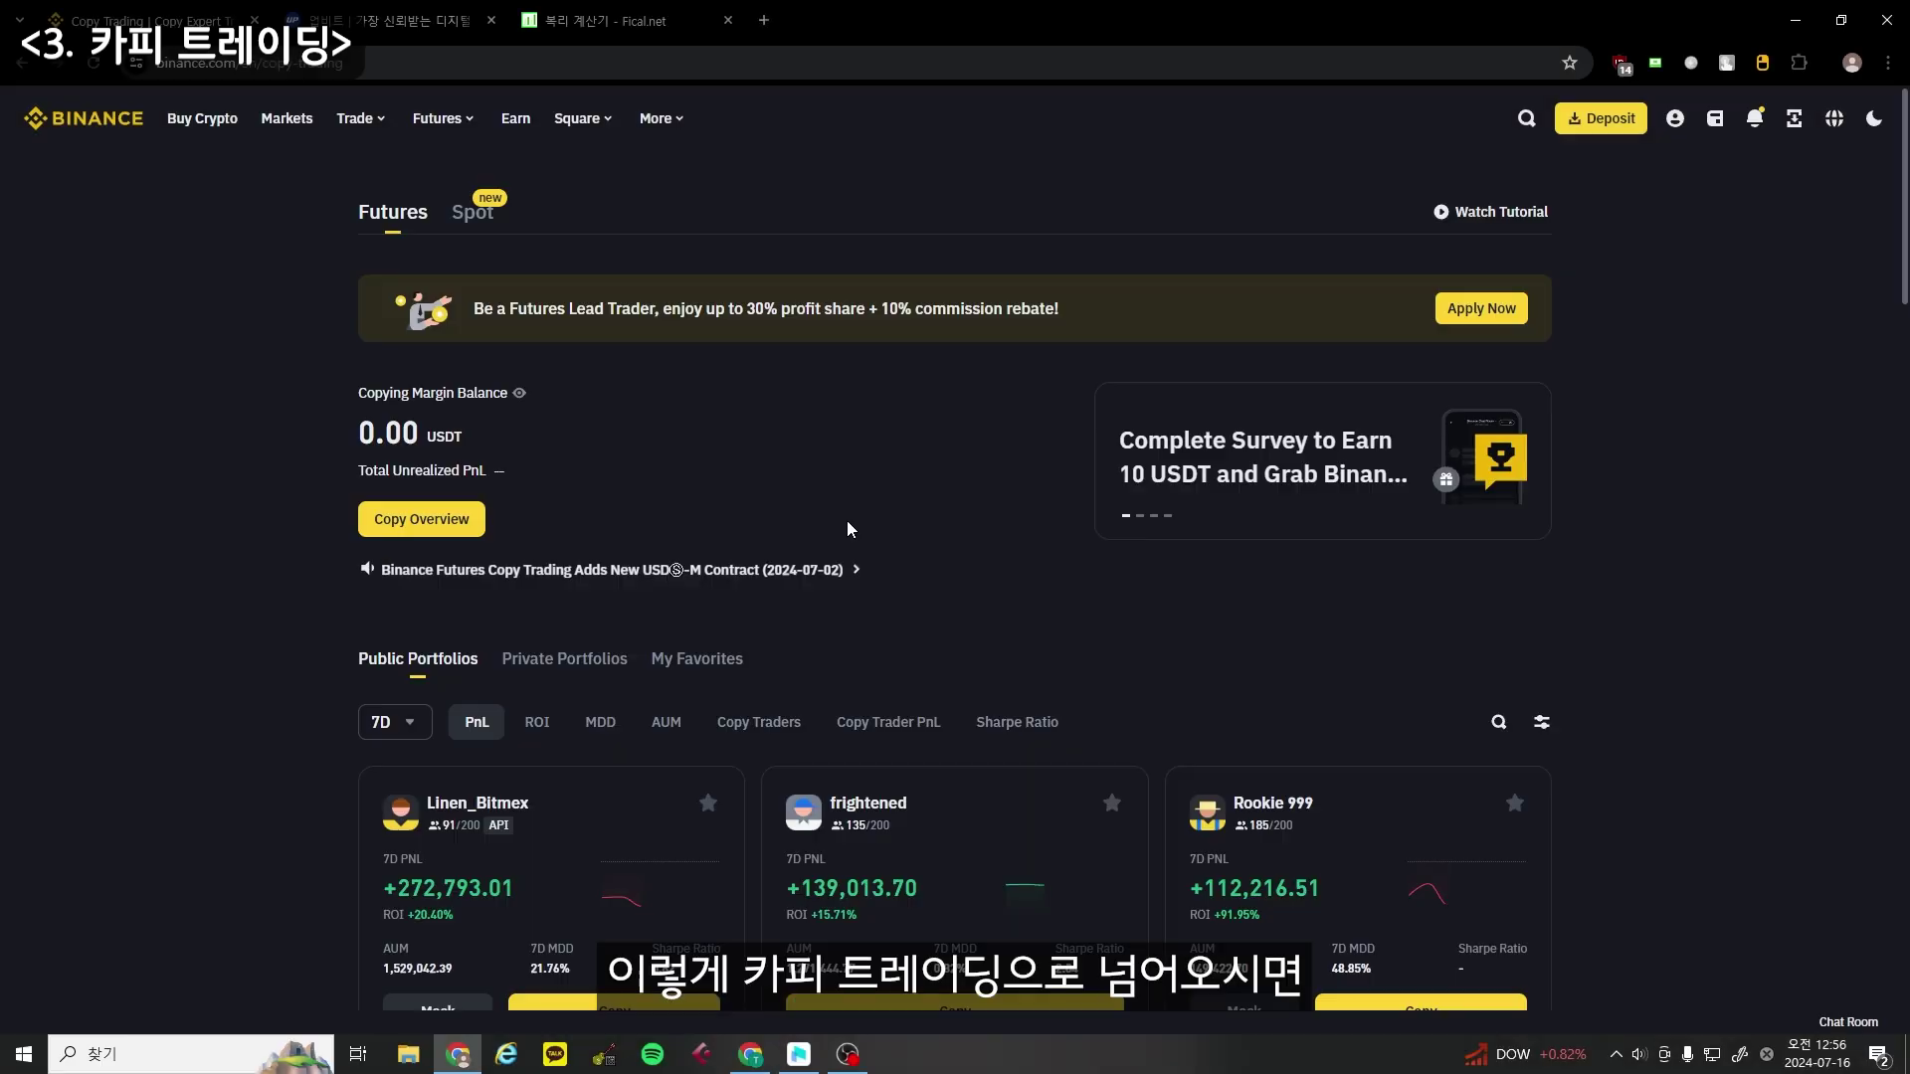
{"action": "scroll", "coordinate": [848, 532], "scroll_direction": "down", "scroll_amount": 4}
{"action": "scroll", "coordinate": [848, 532], "scroll_direction": "down", "scroll_amount": 3}
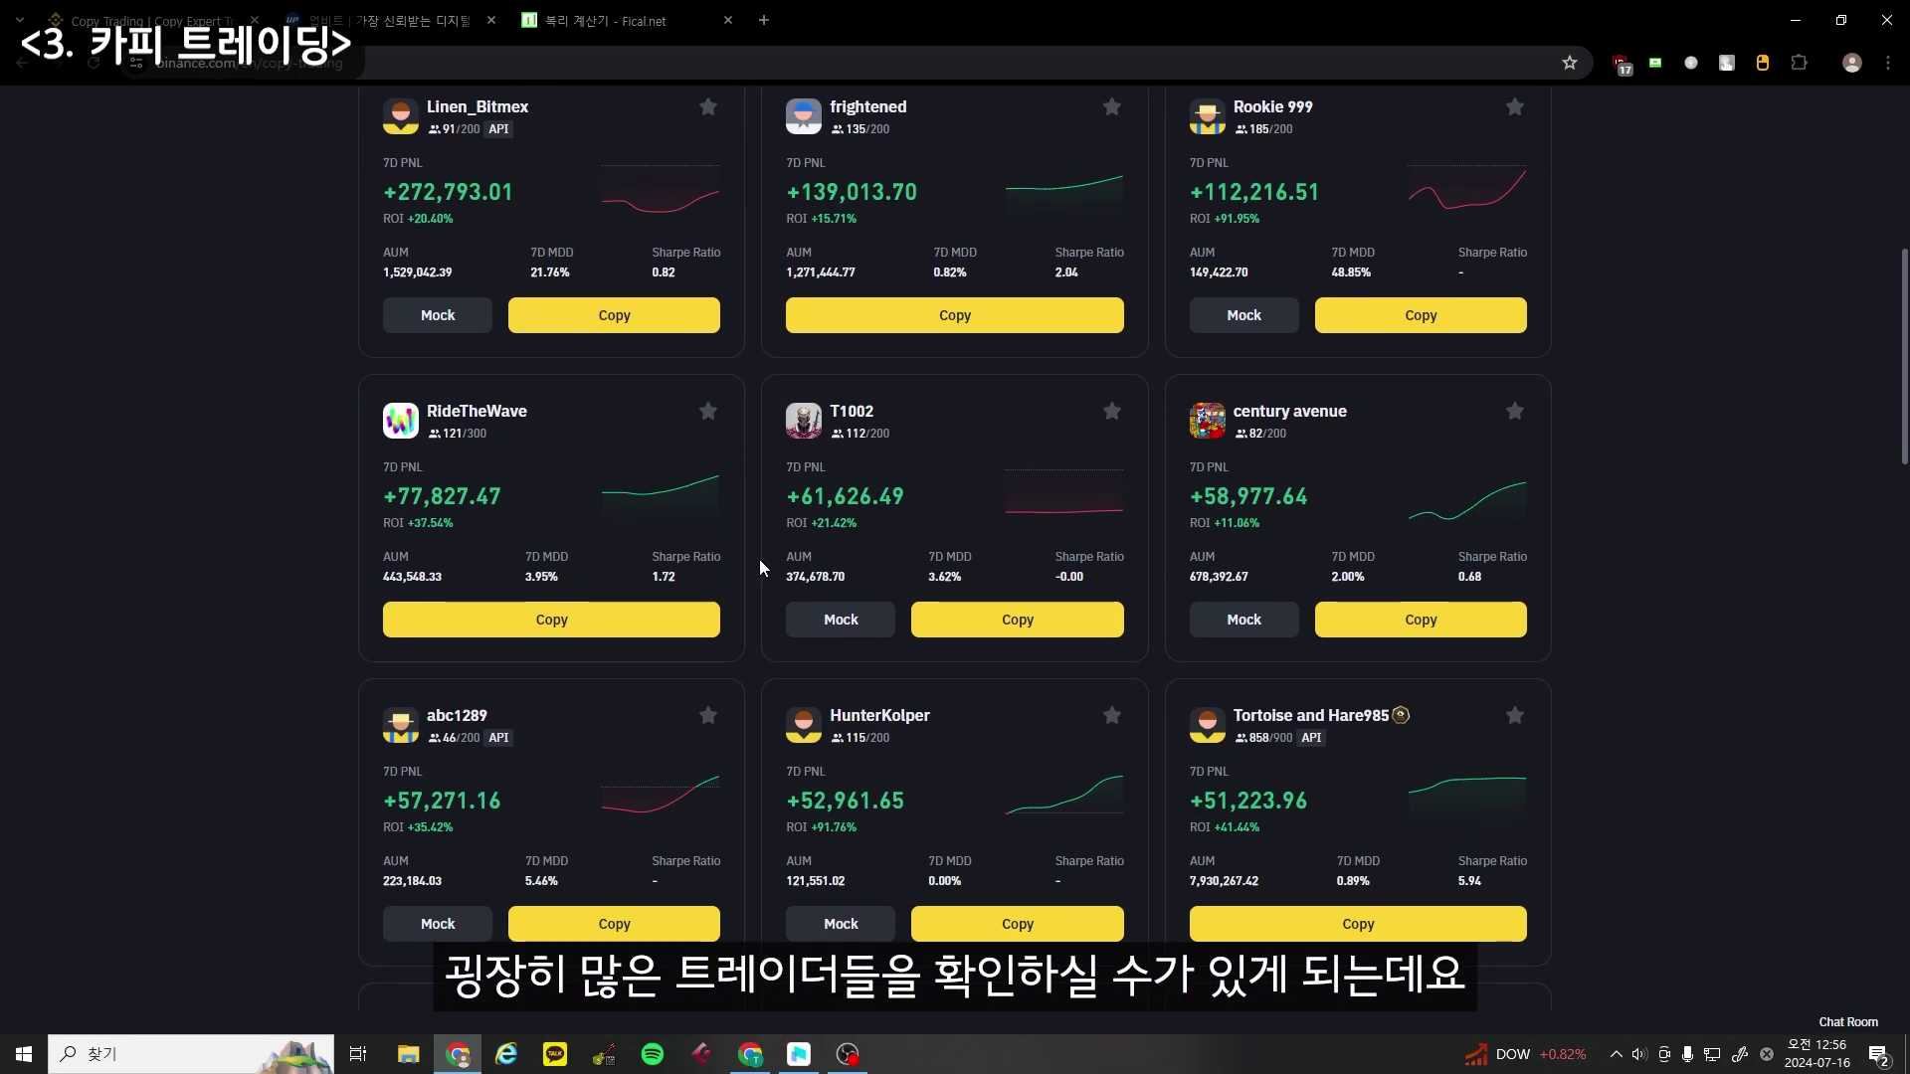
{"action": "left_click", "coordinate": [1283, 522]}
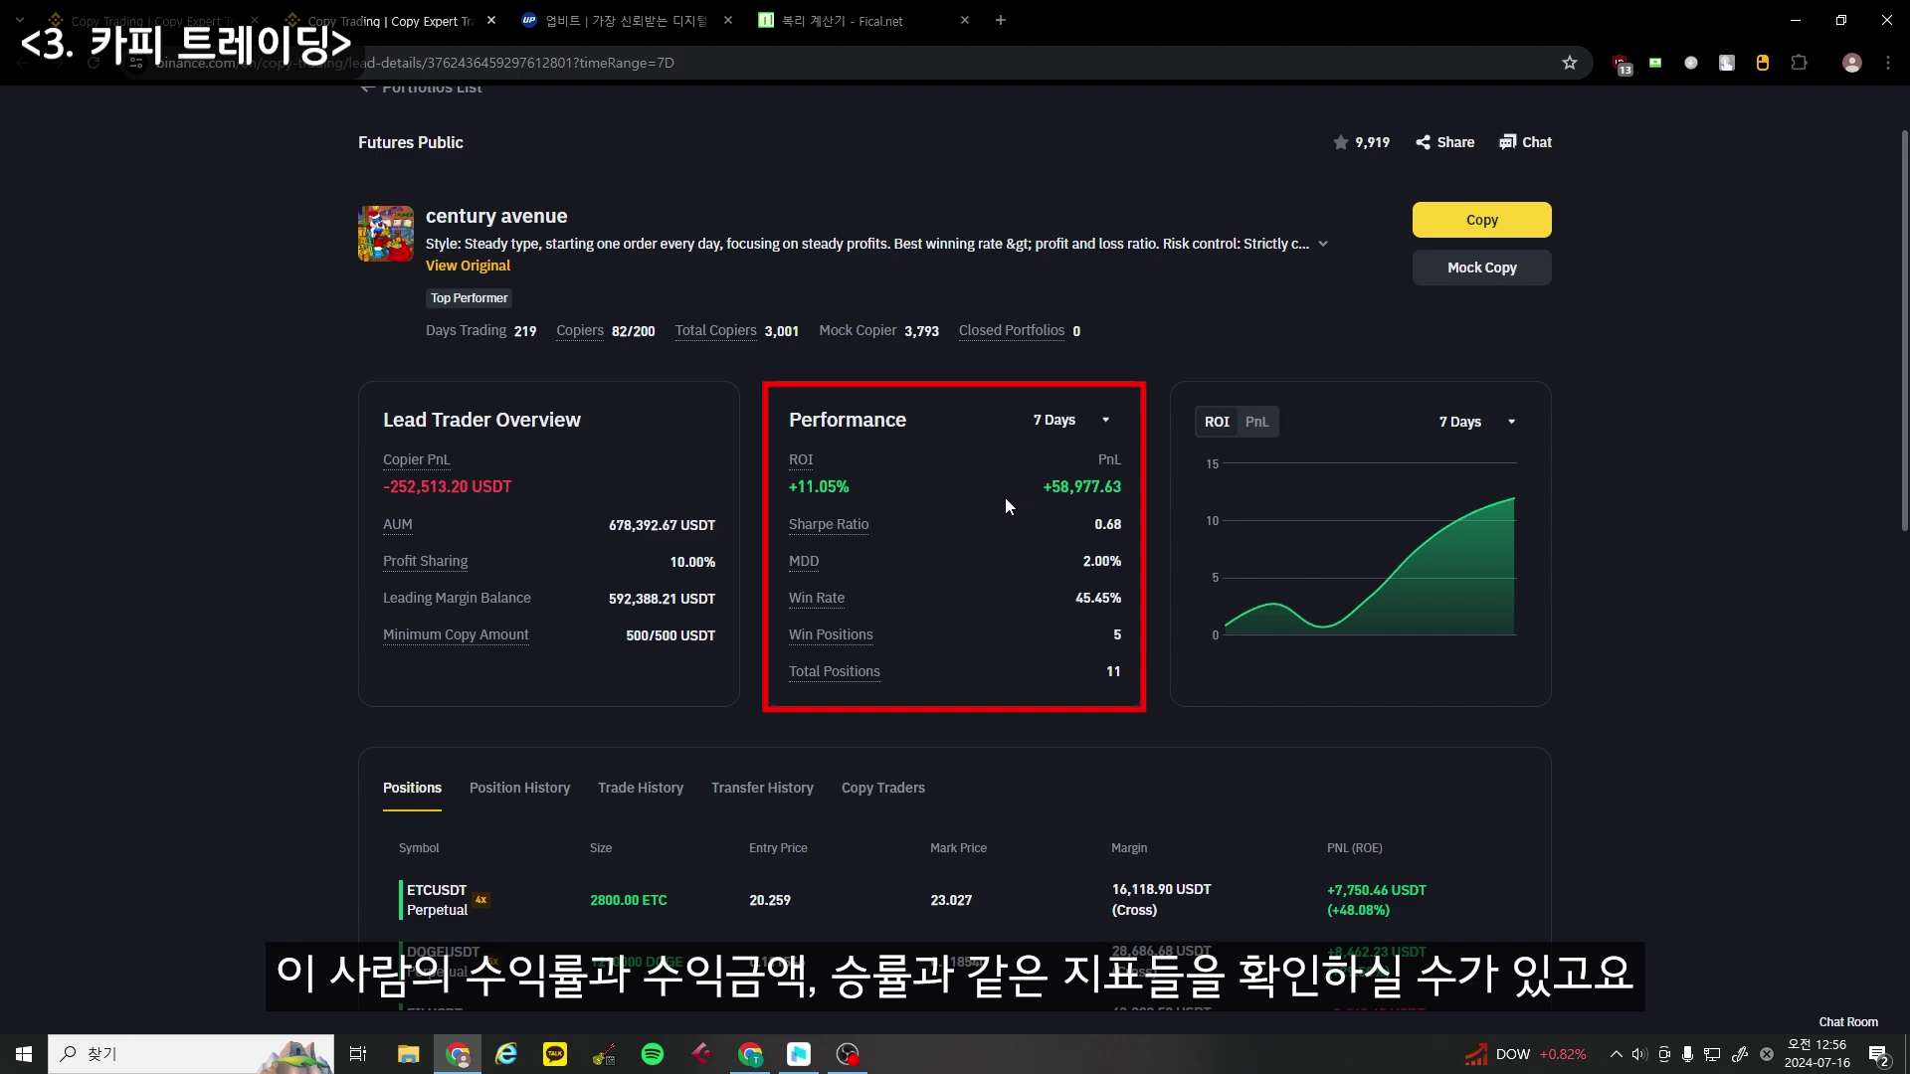
{"action": "scroll", "coordinate": [1005, 497], "scroll_direction": "down", "scroll_amount": 2}
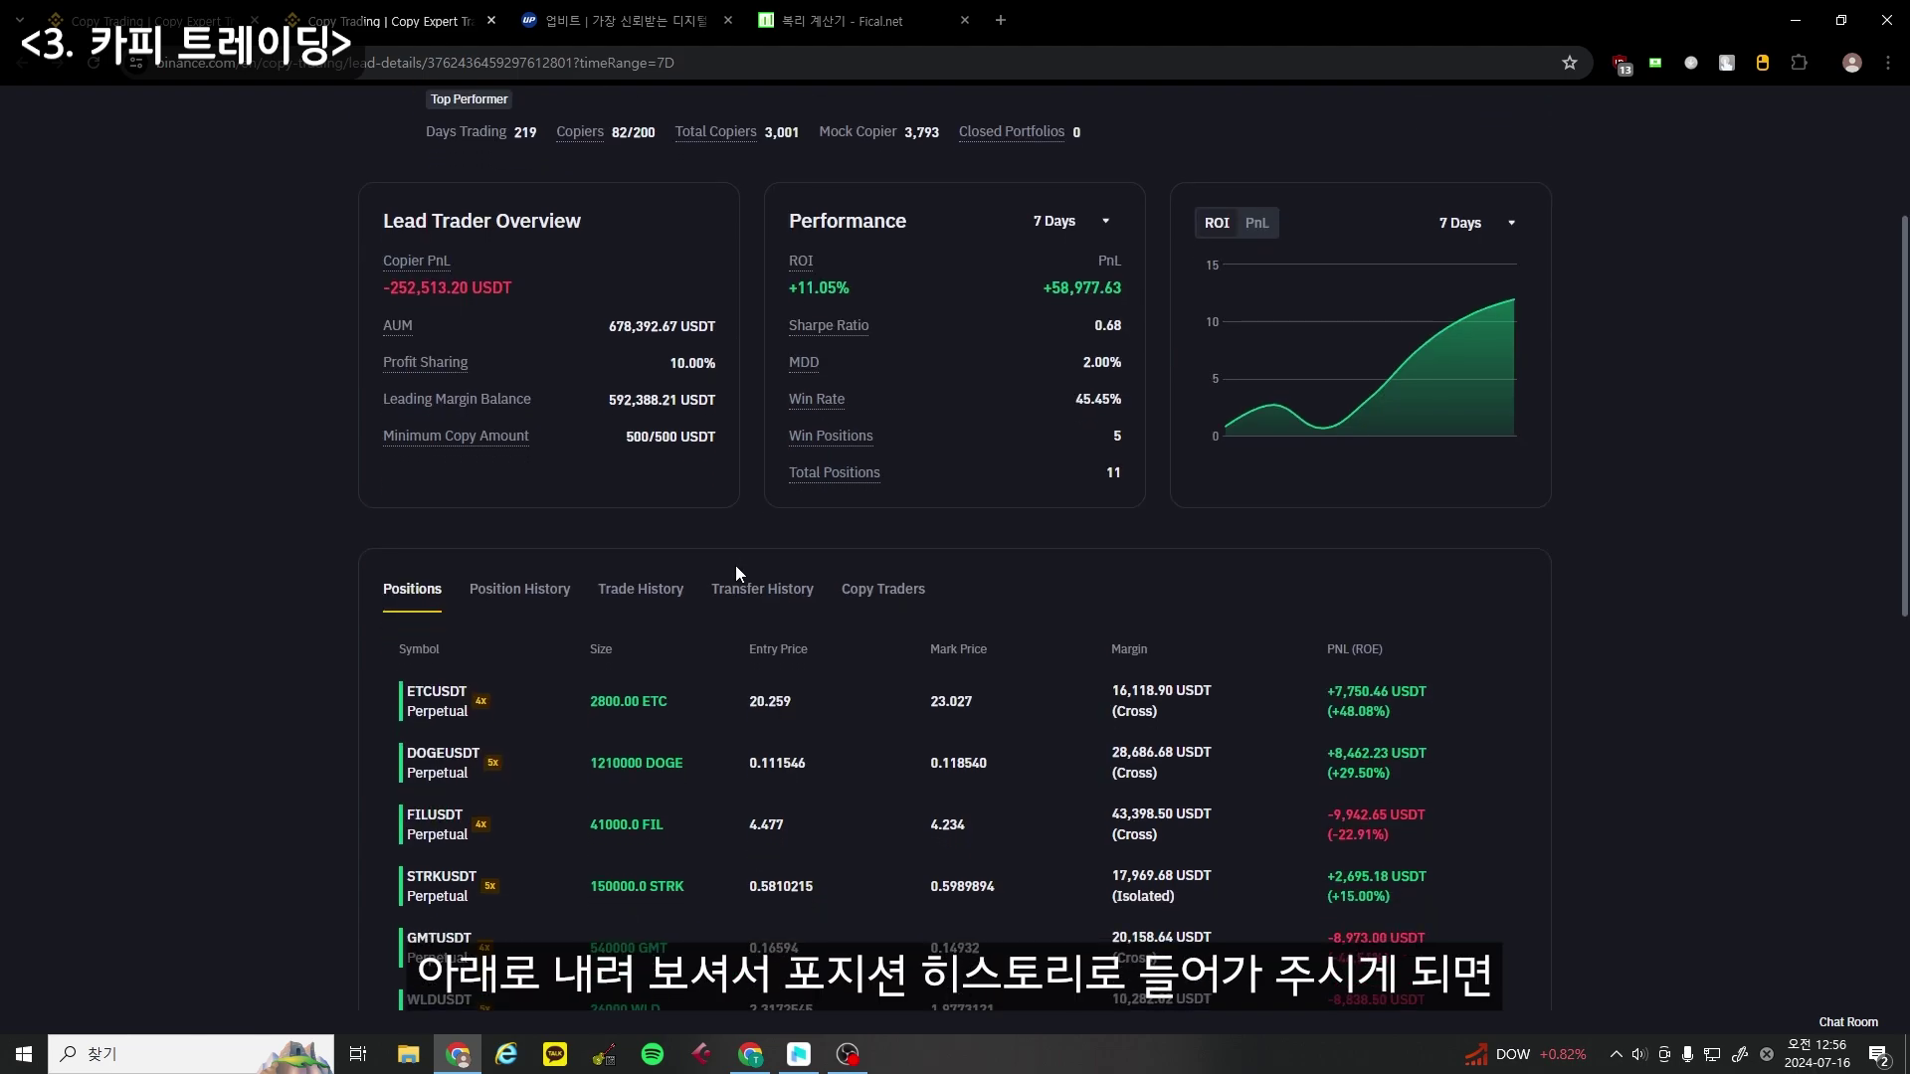
{"action": "left_click", "coordinate": [550, 592]}
{"action": "scroll", "coordinate": [550, 599], "scroll_direction": "down", "scroll_amount": 4}
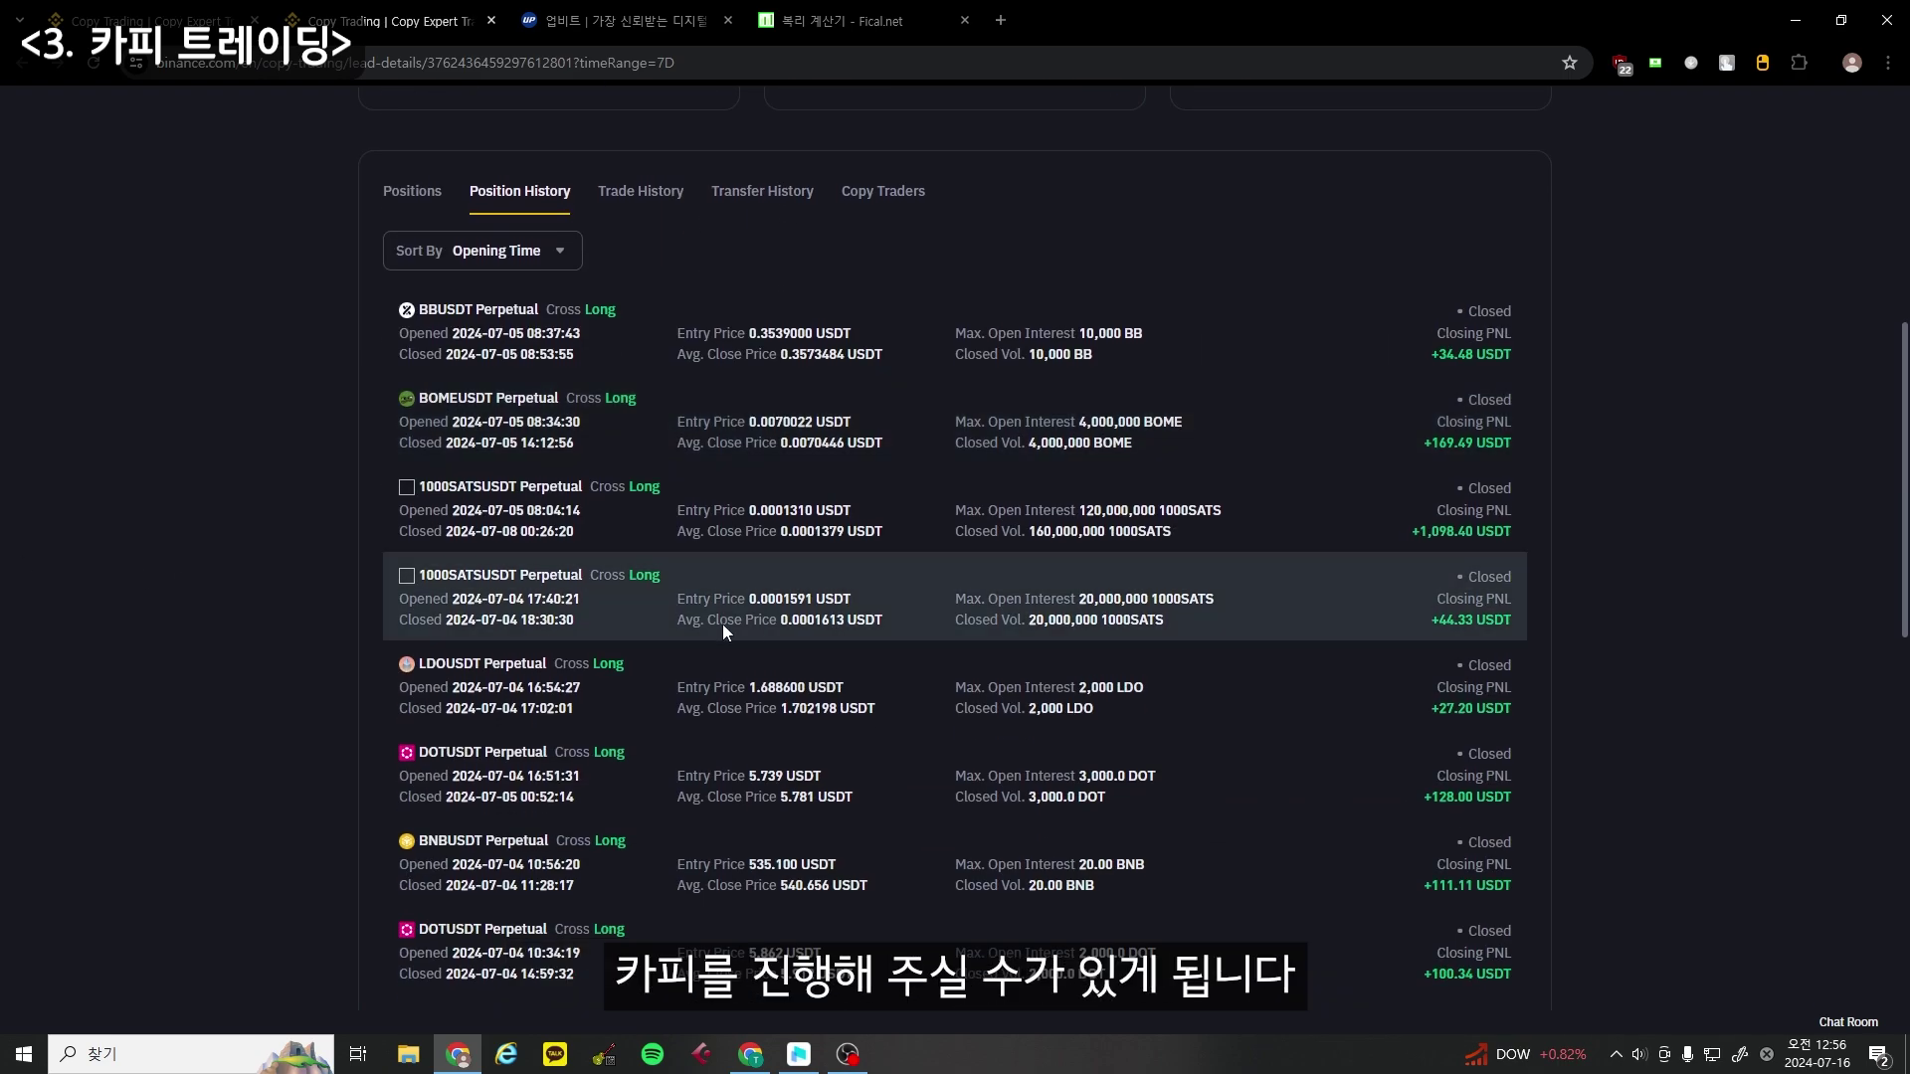
{"action": "scroll", "coordinate": [820, 653], "scroll_direction": "up", "scroll_amount": 6}
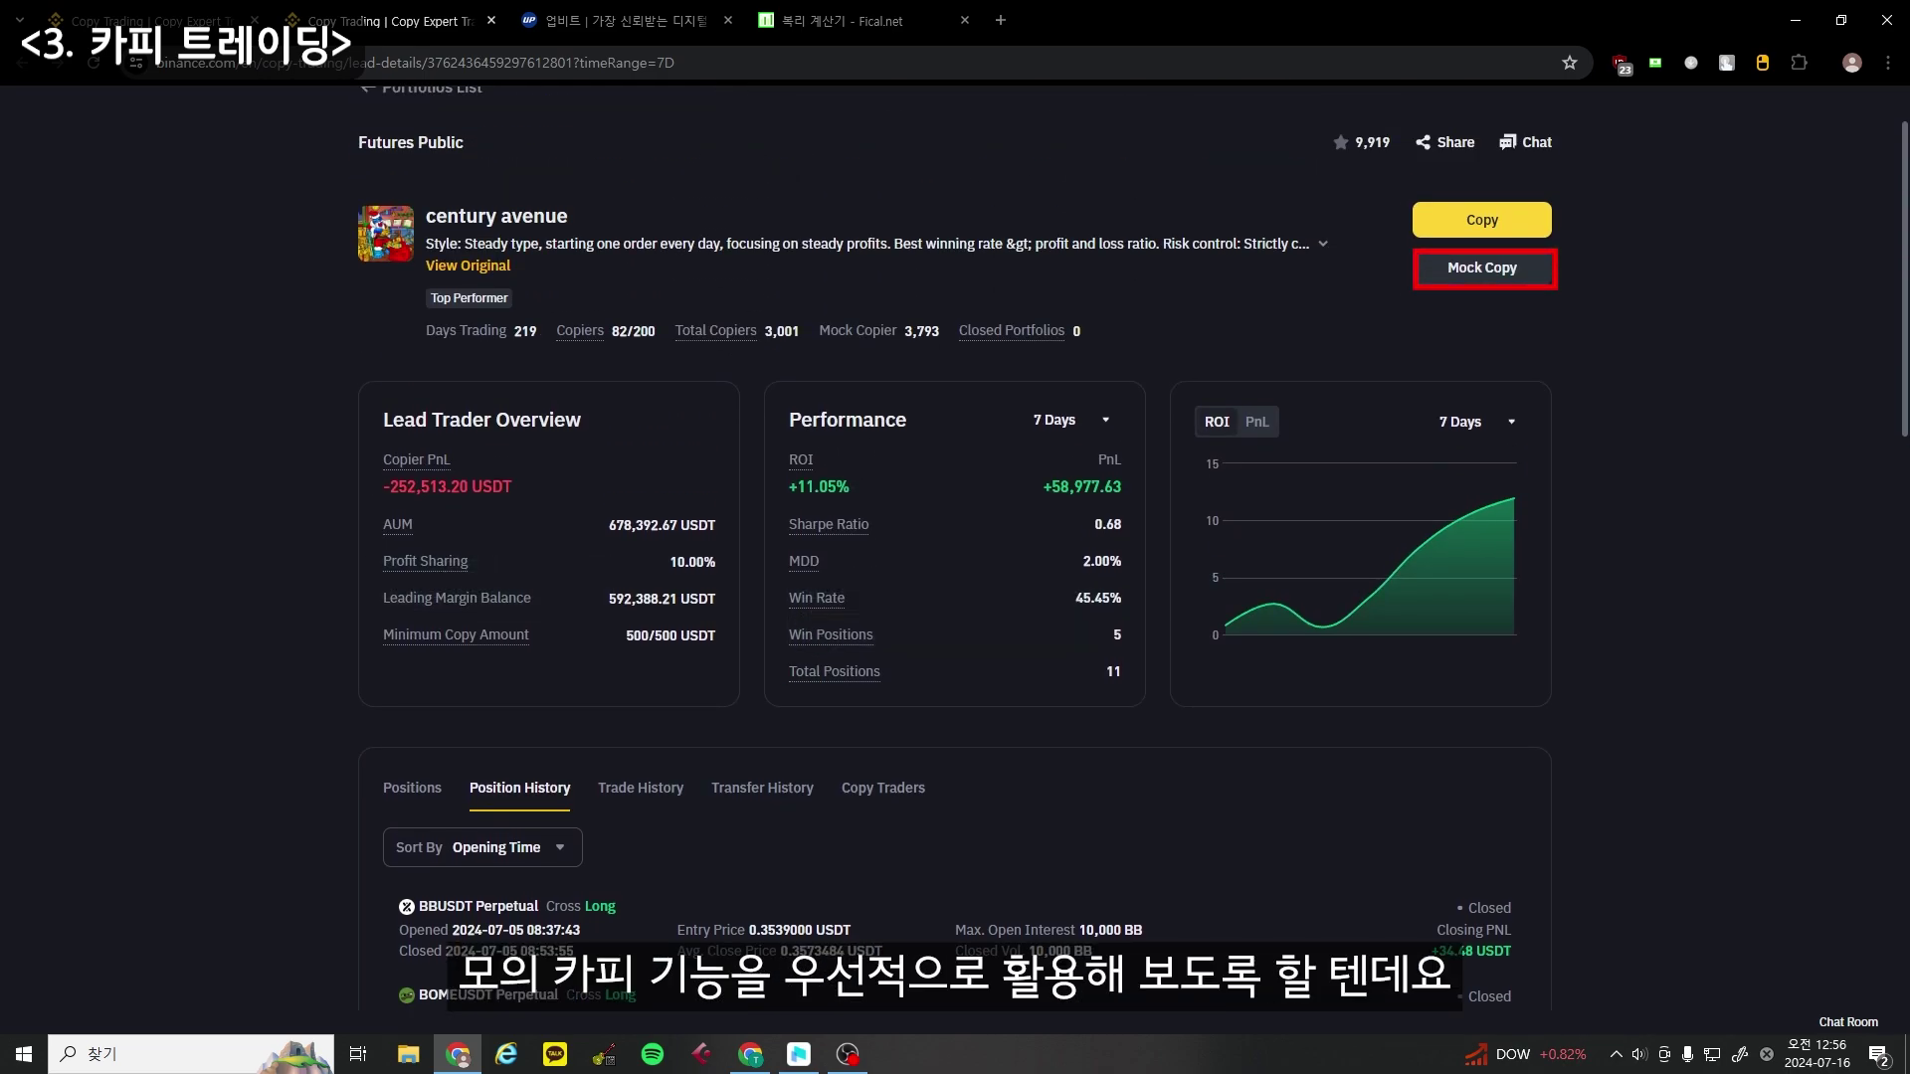
Step: Start a mock copy of this lead trader and review the seven 10,000.00 portfolios
{"action": "left_click", "coordinate": [1502, 271]}
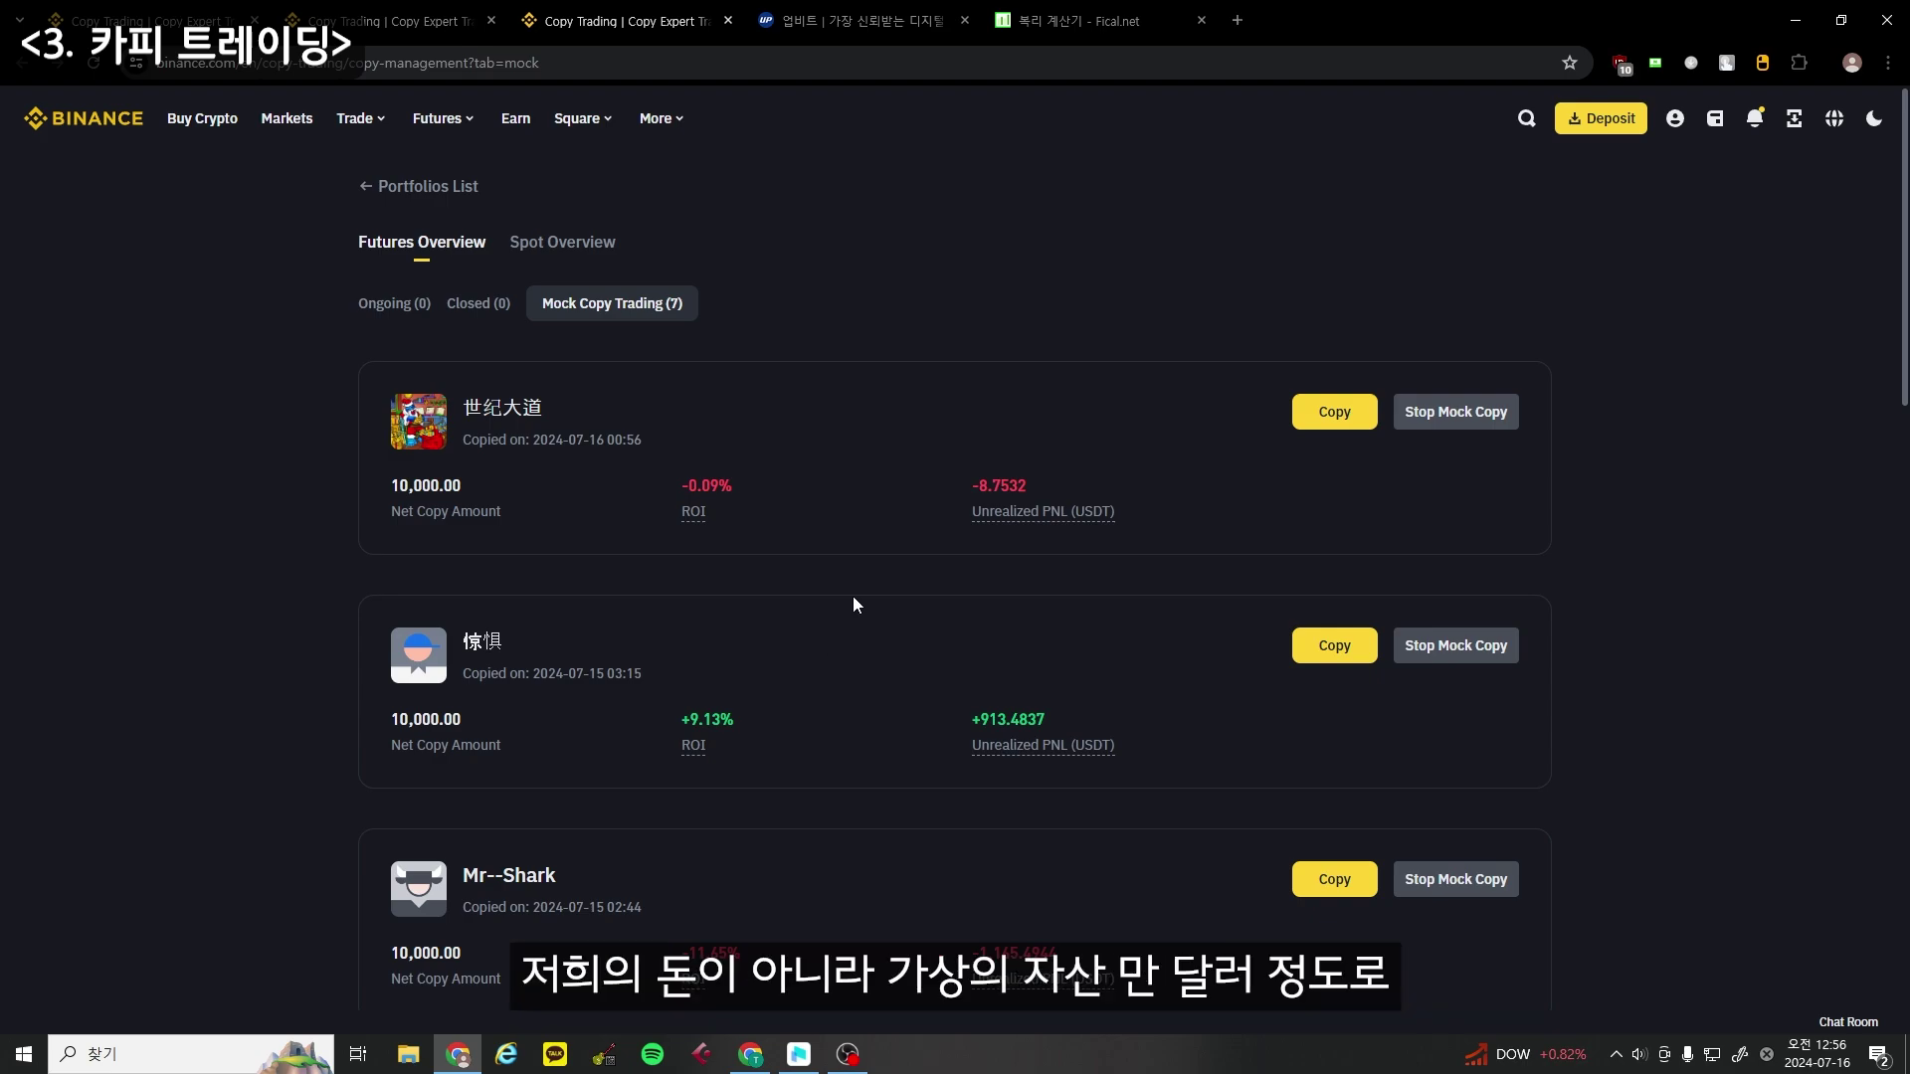
{"action": "scroll", "coordinate": [853, 589], "scroll_direction": "down", "scroll_amount": 6}
{"action": "scroll", "coordinate": [853, 581], "scroll_direction": "down", "scroll_amount": 3}
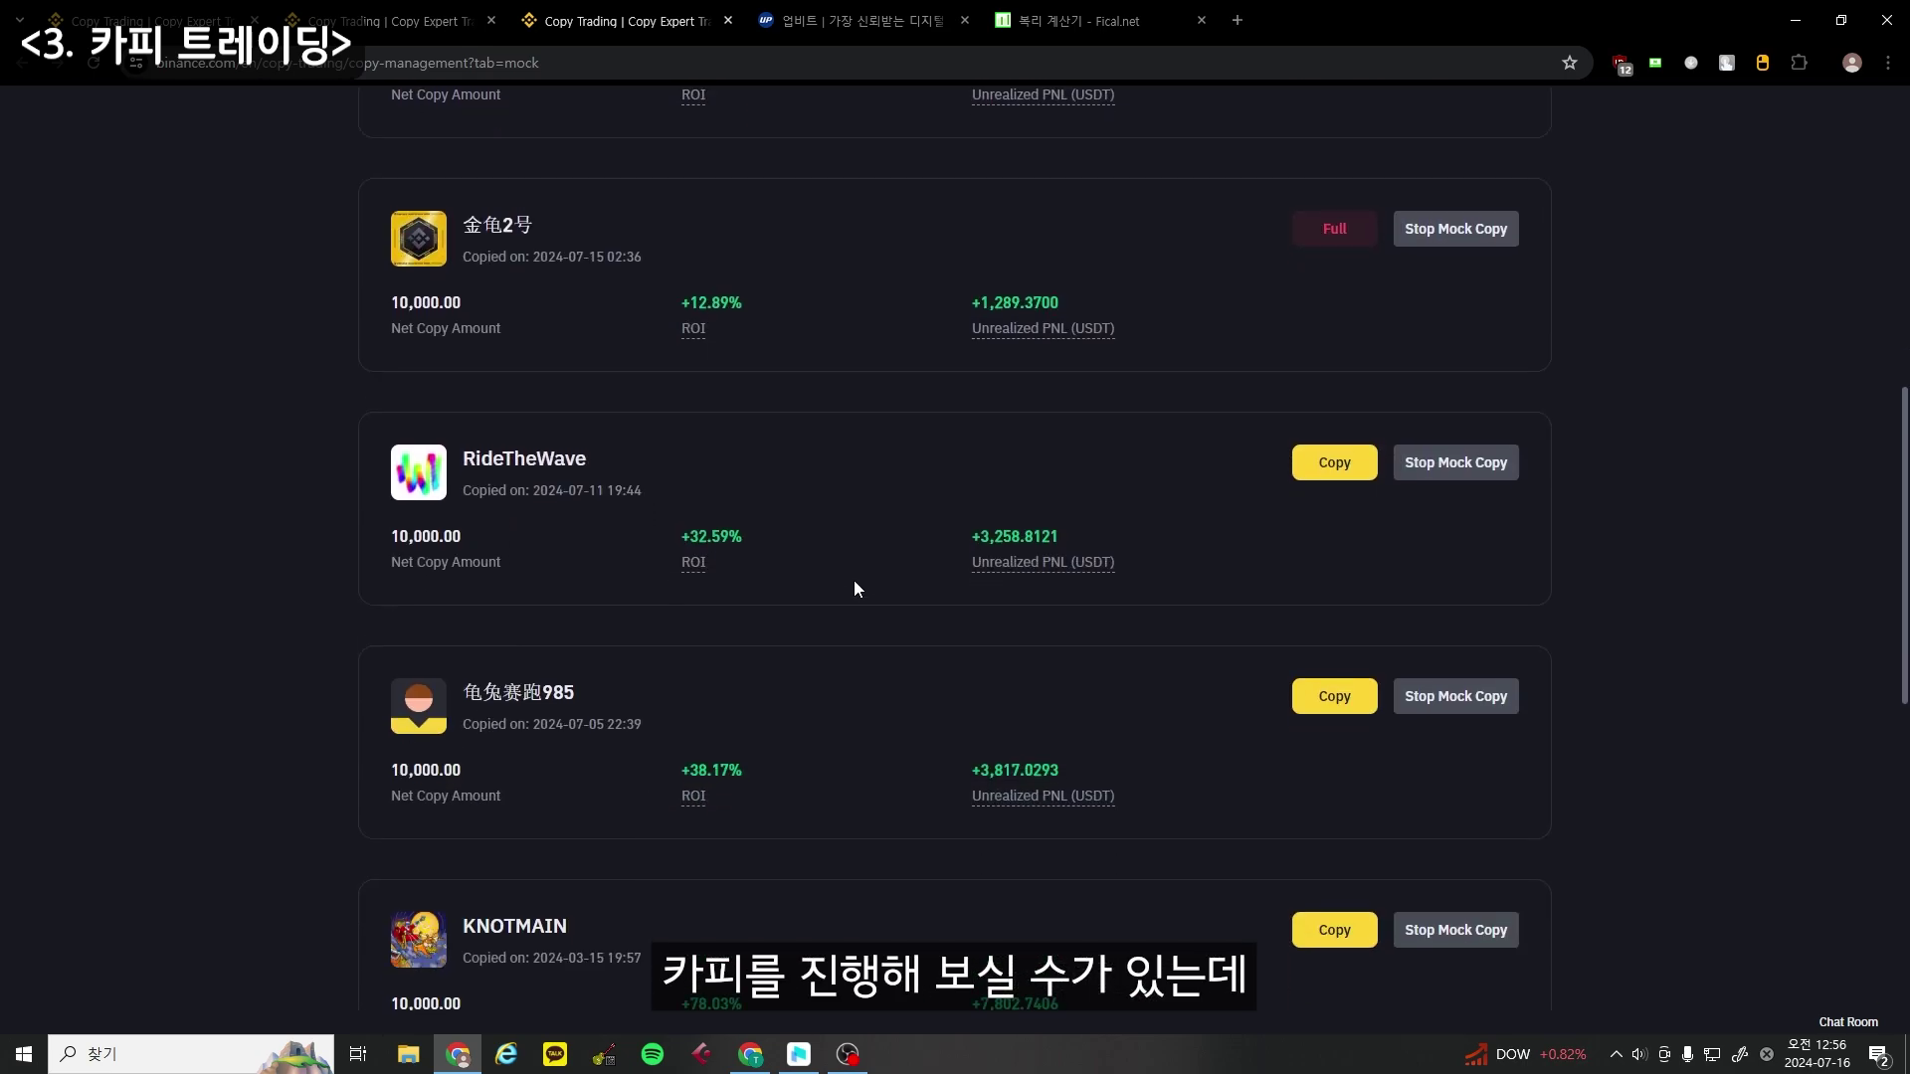
{"action": "scroll", "coordinate": [848, 572], "scroll_direction": "up", "scroll_amount": 4}
{"action": "scroll", "coordinate": [847, 577], "scroll_direction": "up", "scroll_amount": 3}
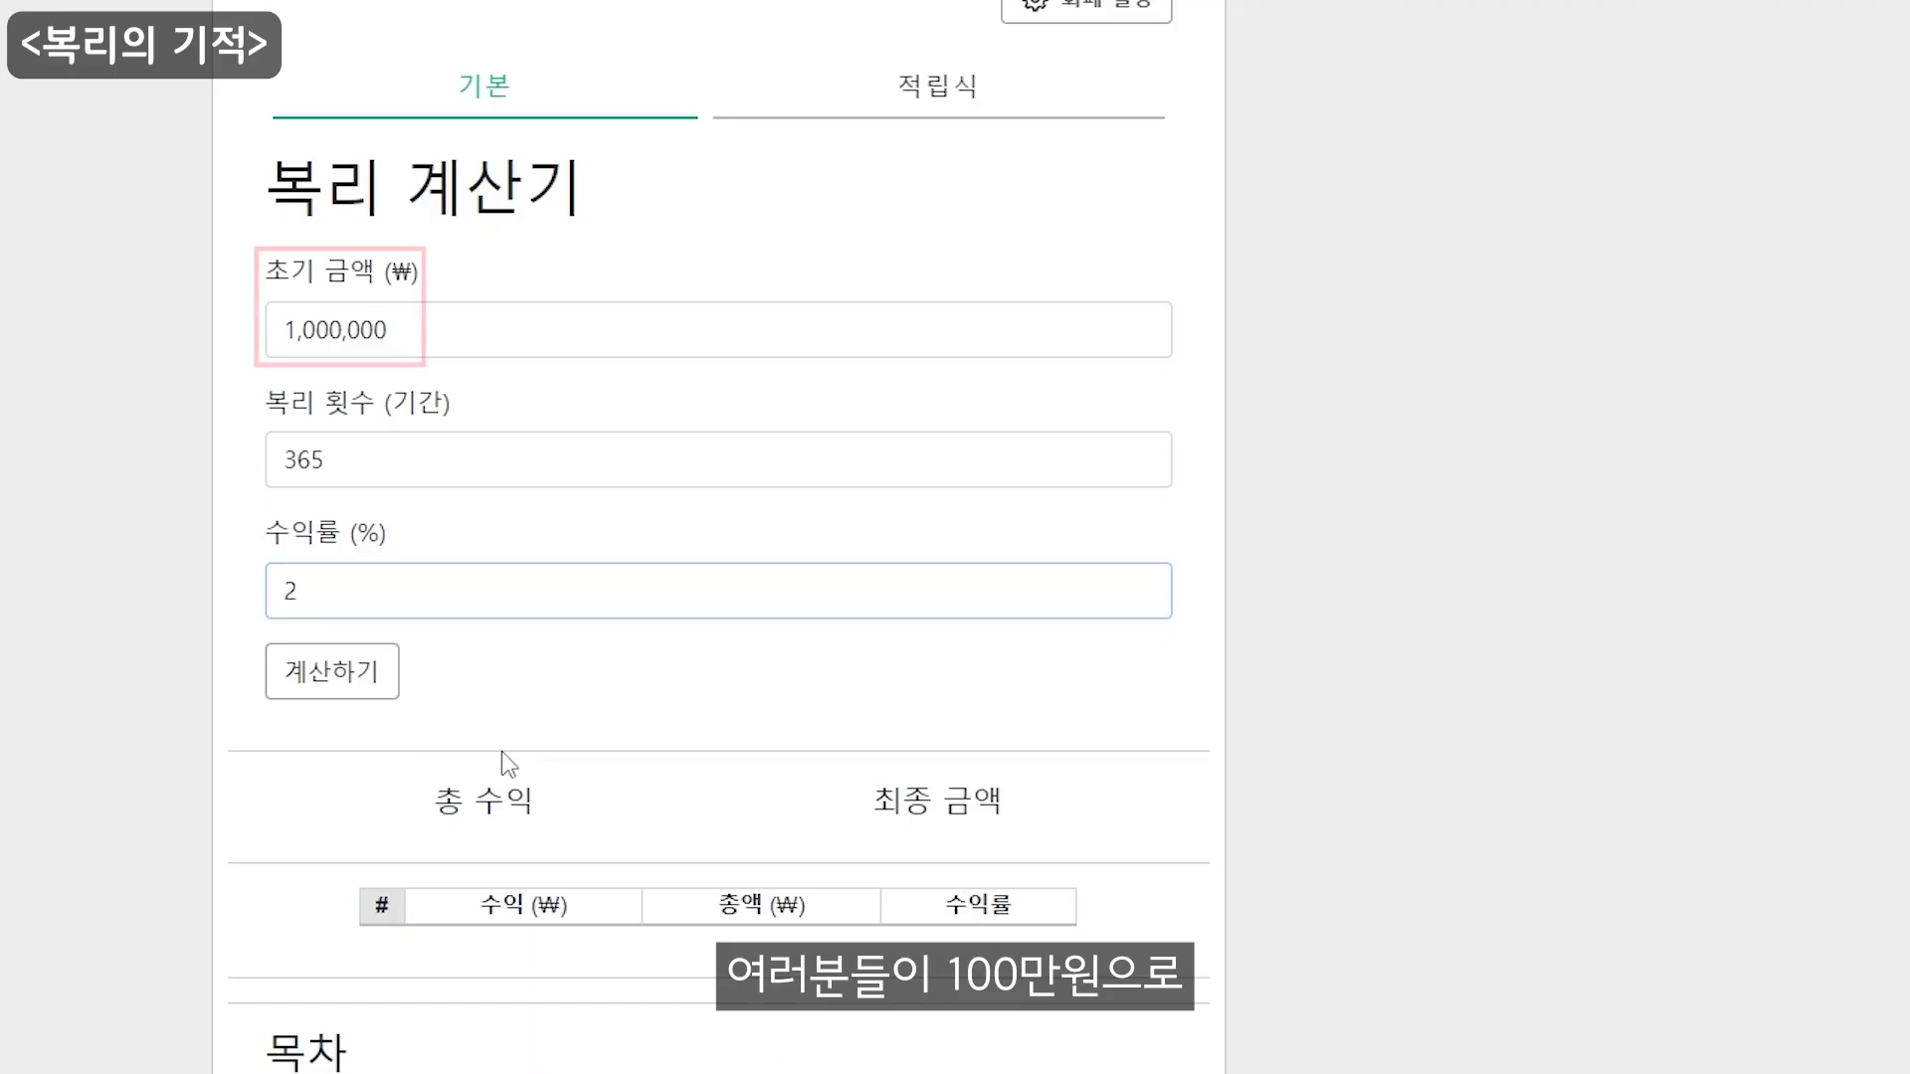
Step: Calculate 1,000,000 won at 2% over 365 periods, giving a final amount of ₩1,377,408,292
{"action": "left_click", "coordinate": [335, 676]}
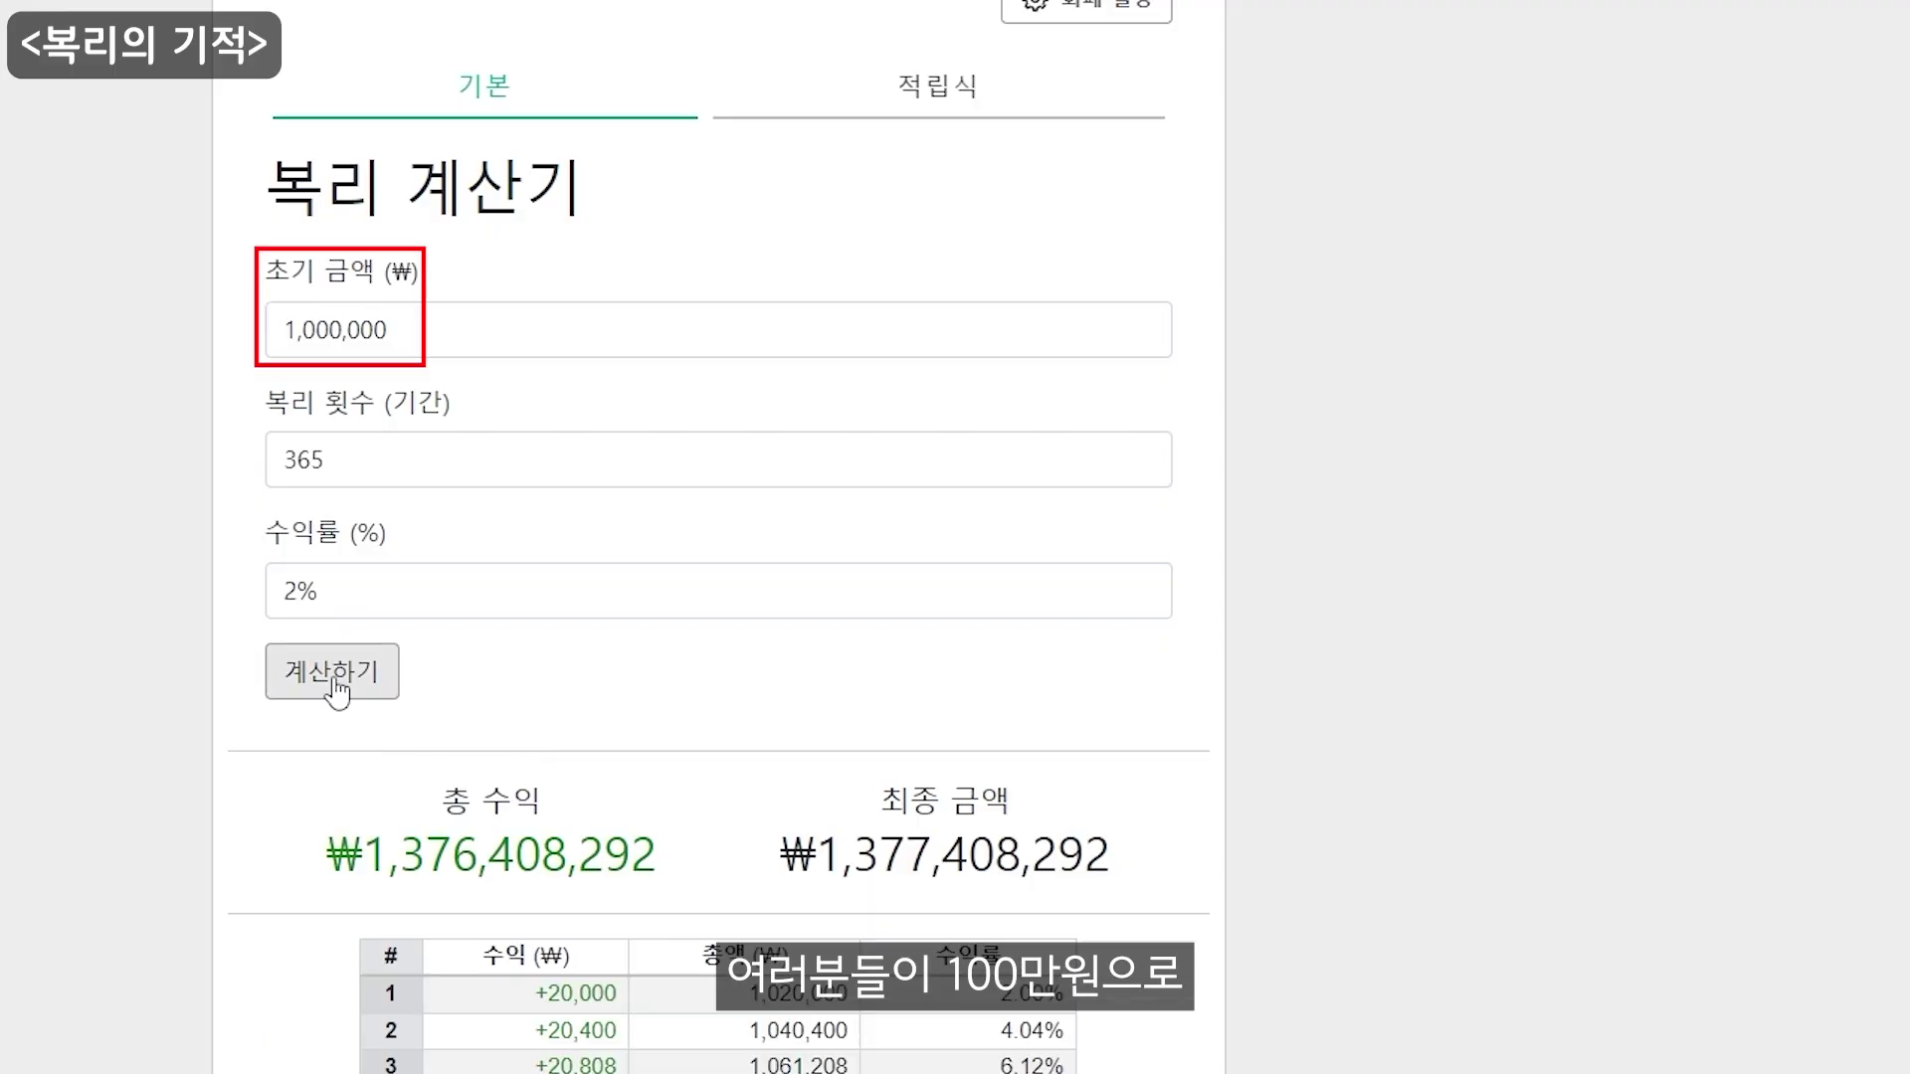